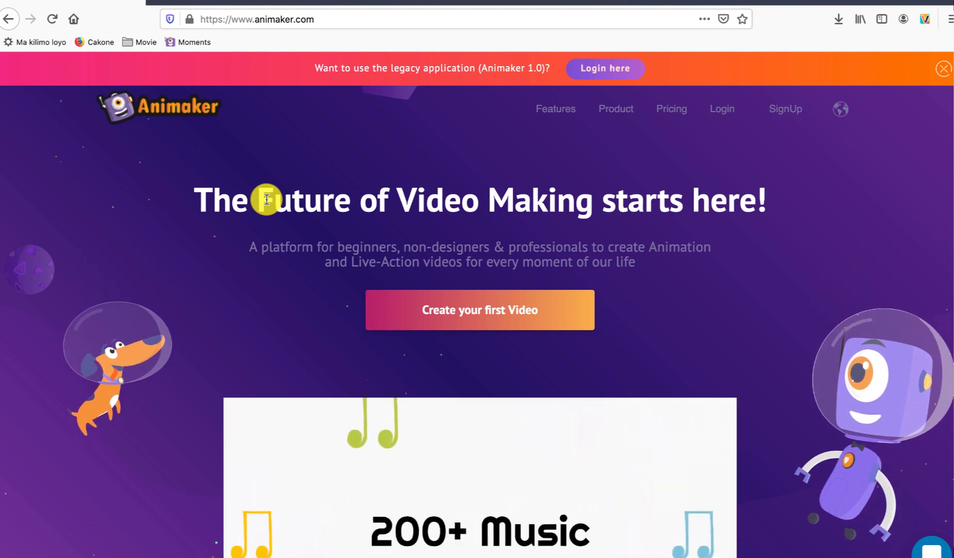
Step: Look through the Animaker homepage's client logos and feature sections
scroll(533, 258, "down", 8)
scroll(532, 255, "down", 20)
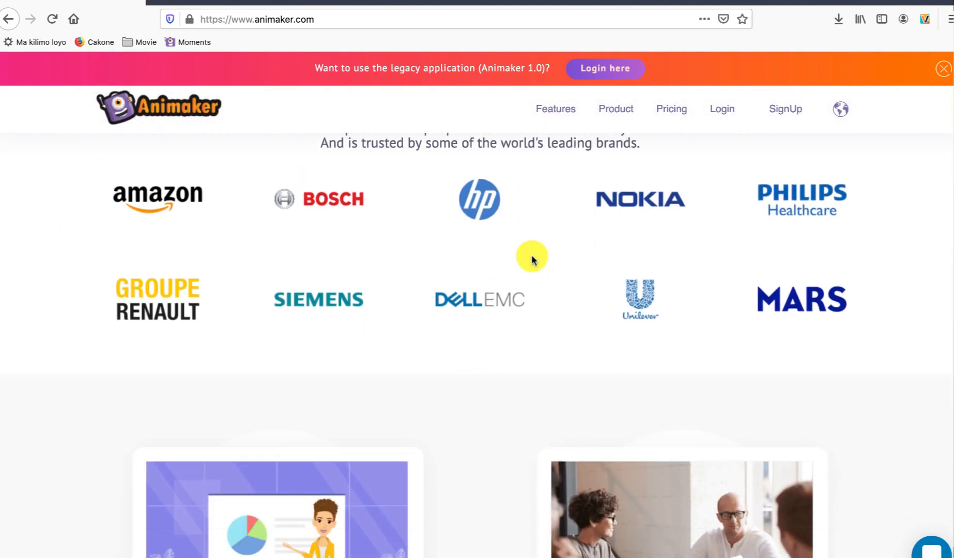
scroll(533, 259, "down", 15)
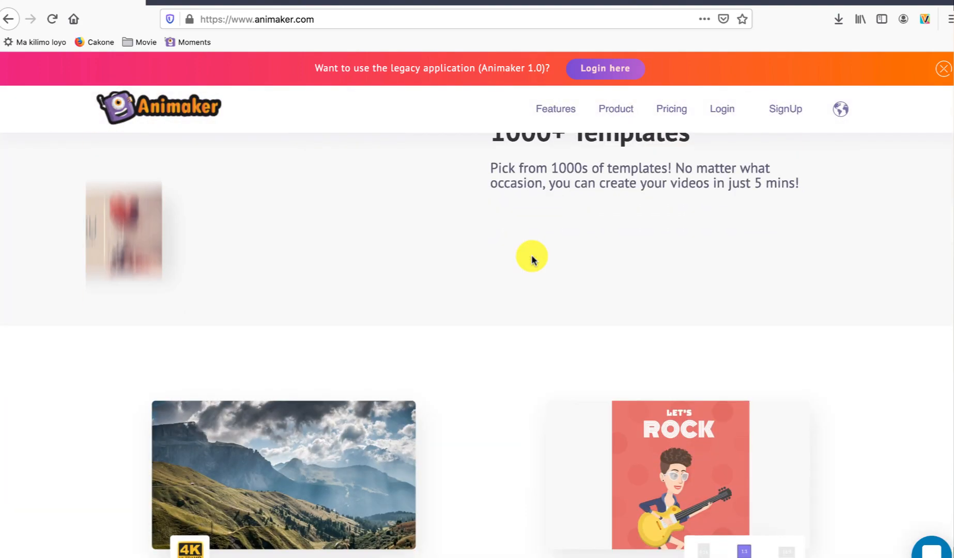
scroll(533, 258, "down", 10)
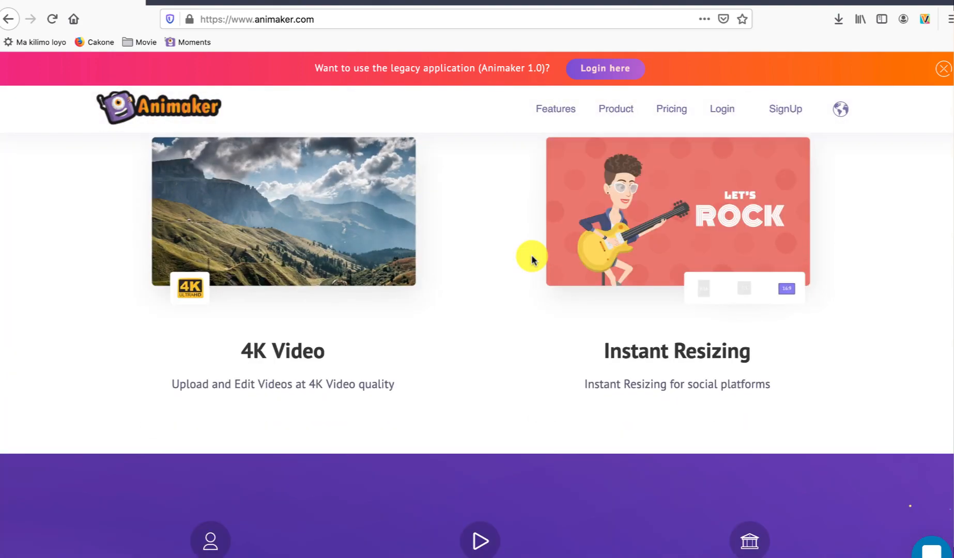
scroll(531, 256, "up", 20)
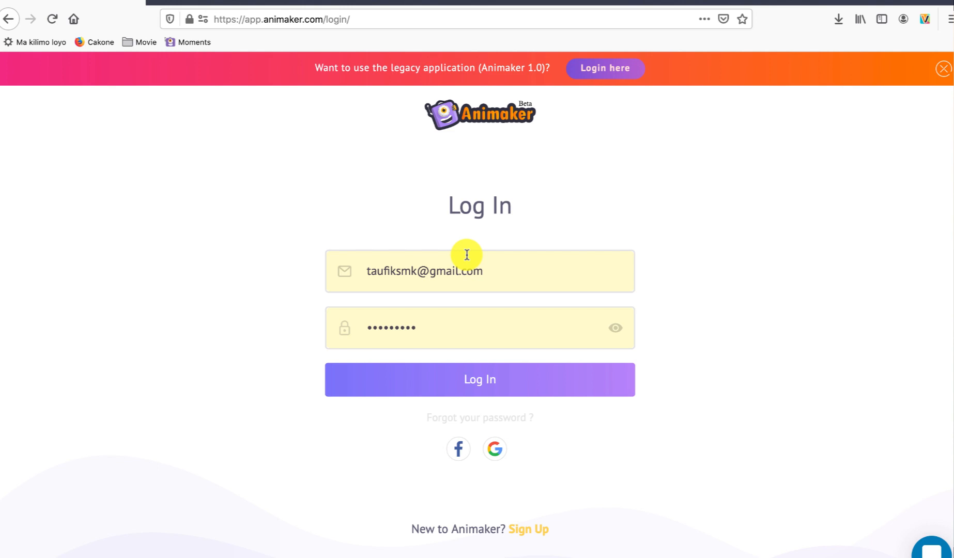
Step: Open the new-account registration form and clear its prefilled email and password
left_click(526, 529)
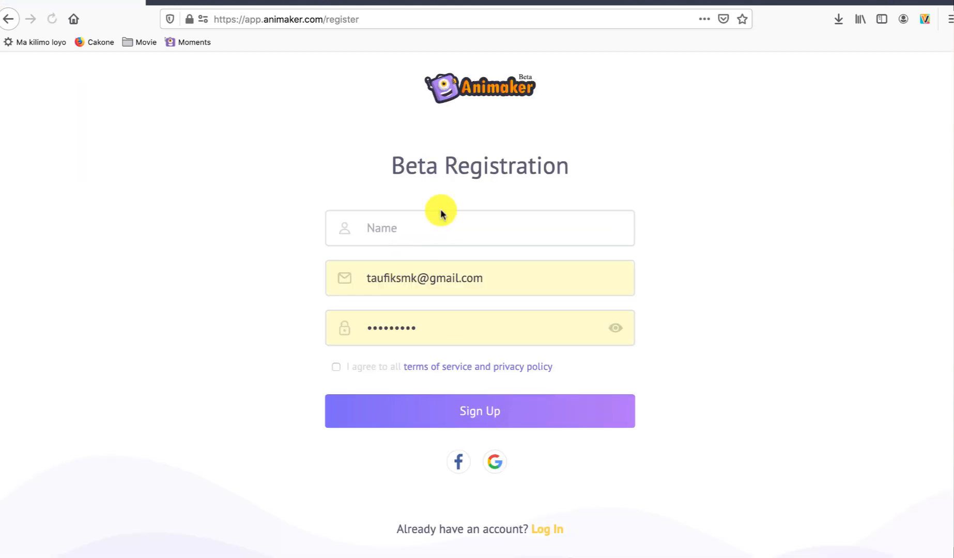
left_click(429, 225)
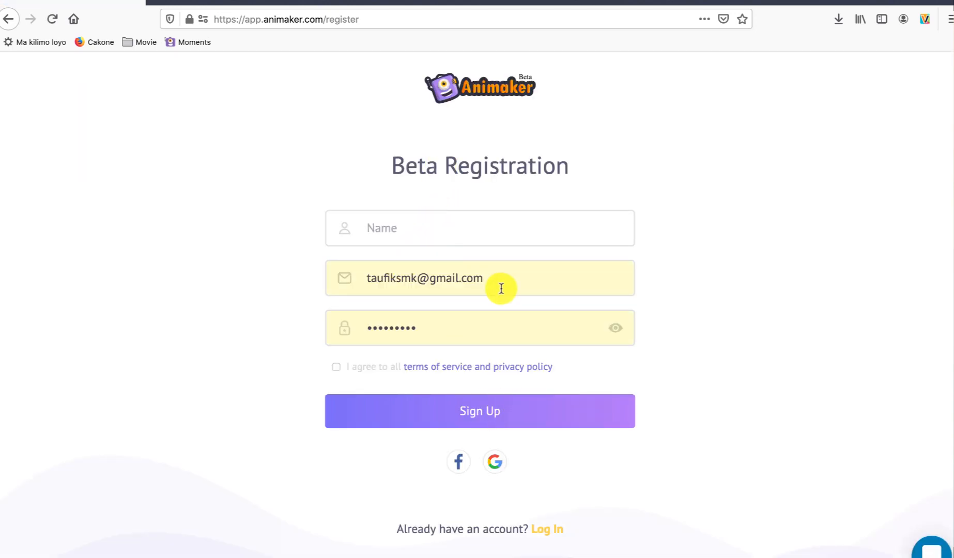
left_click_drag(509, 280, 194, 247)
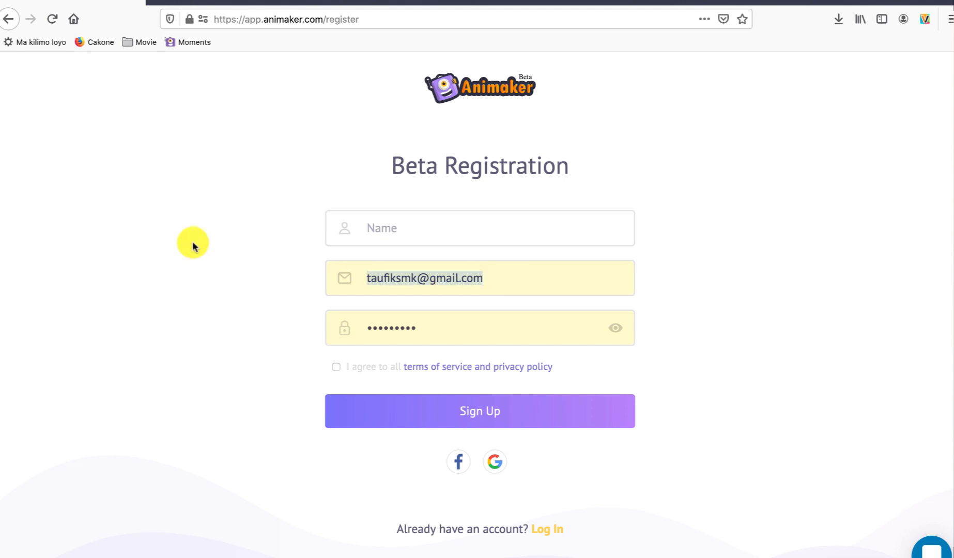
key("BackSpace")
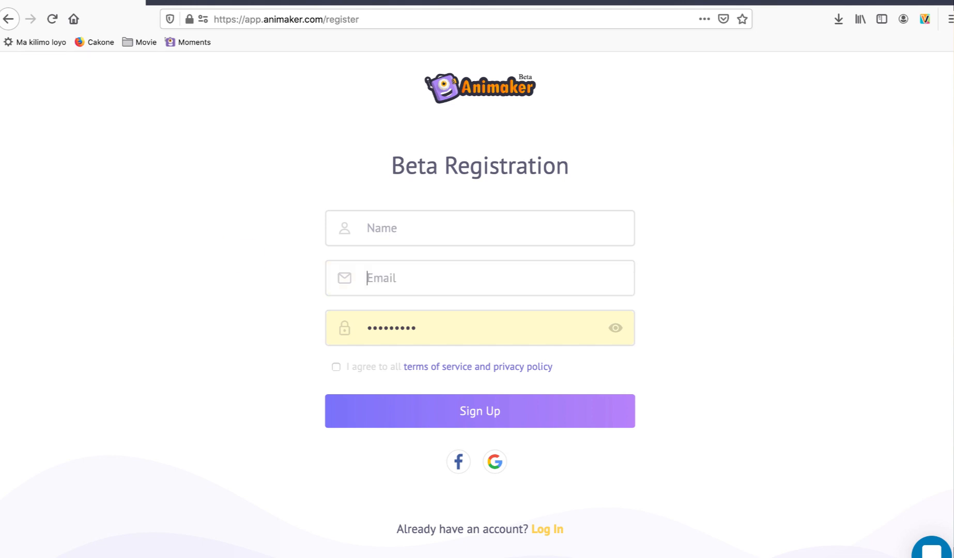
left_click(712, 262)
left_click_drag(432, 330, 231, 333)
key("BackSpace")
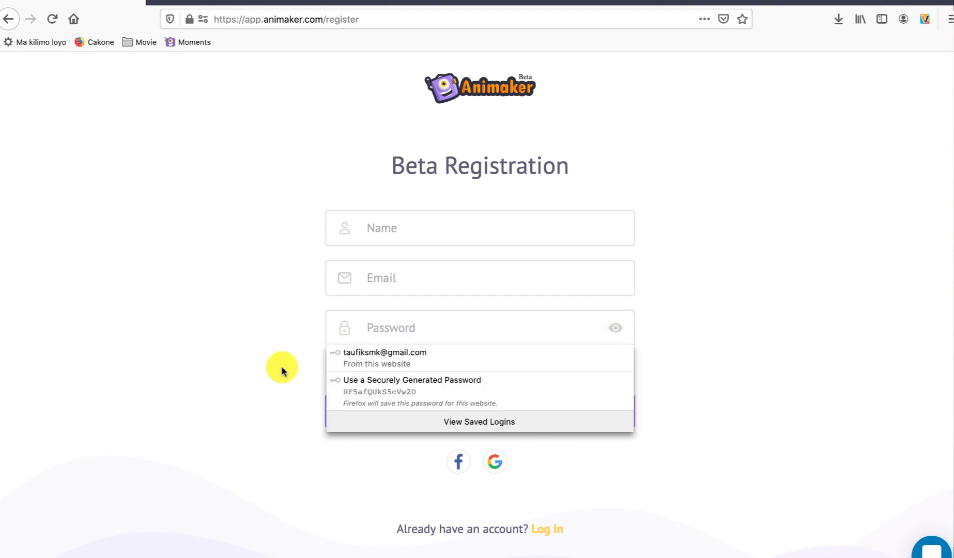
left_click(782, 417)
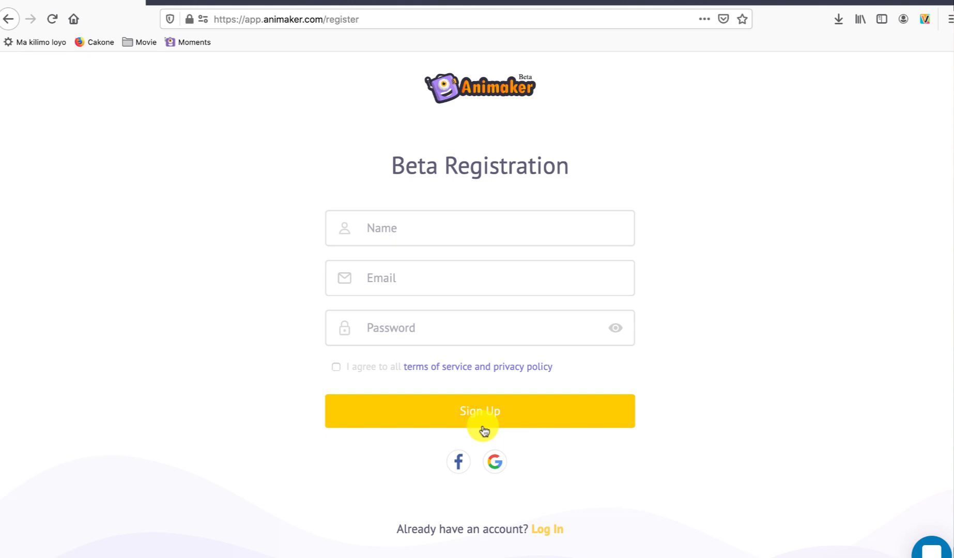
Step: Return to the existing-account login form and log in with the prefilled credentials
left_click(550, 530)
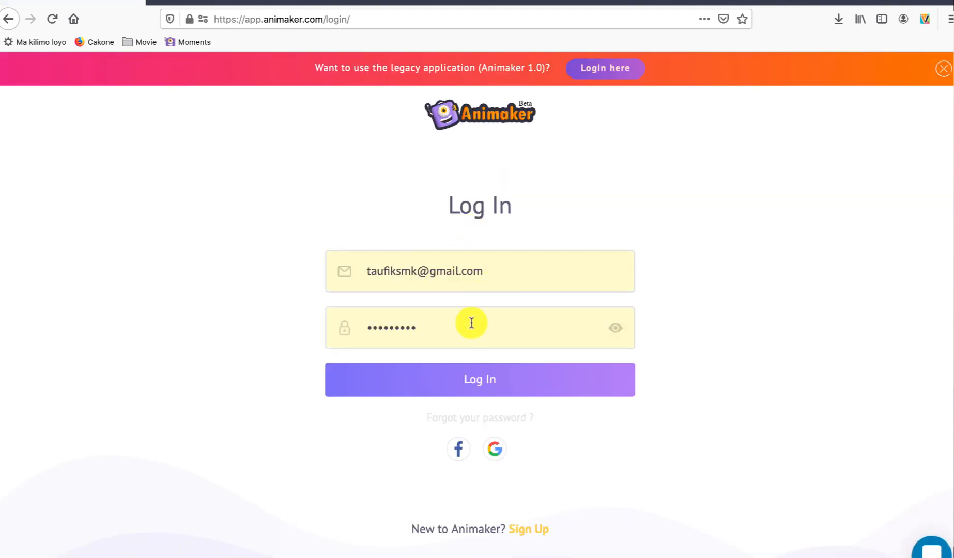
left_click(490, 380)
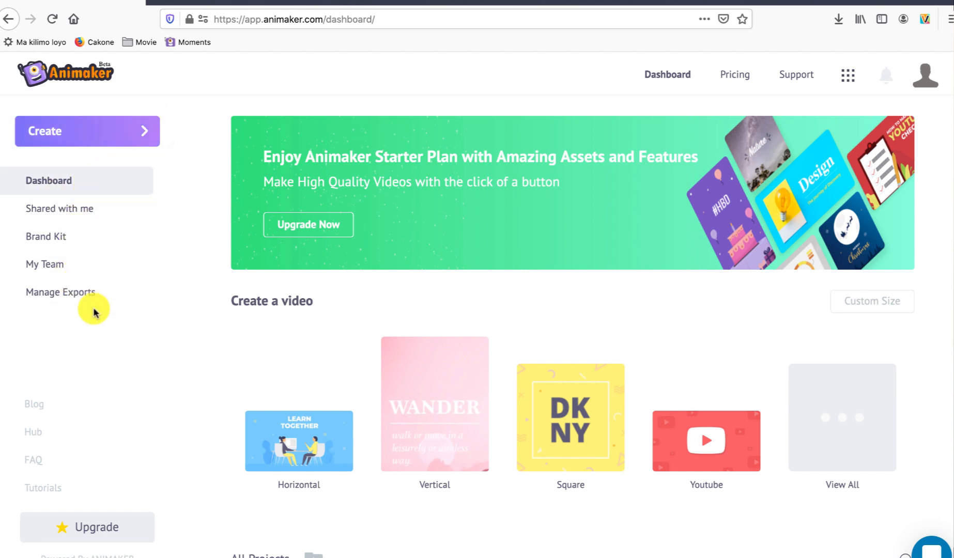
Step: Start a new video in the Youtube format from the dashboard
scroll(352, 333, "down", 3)
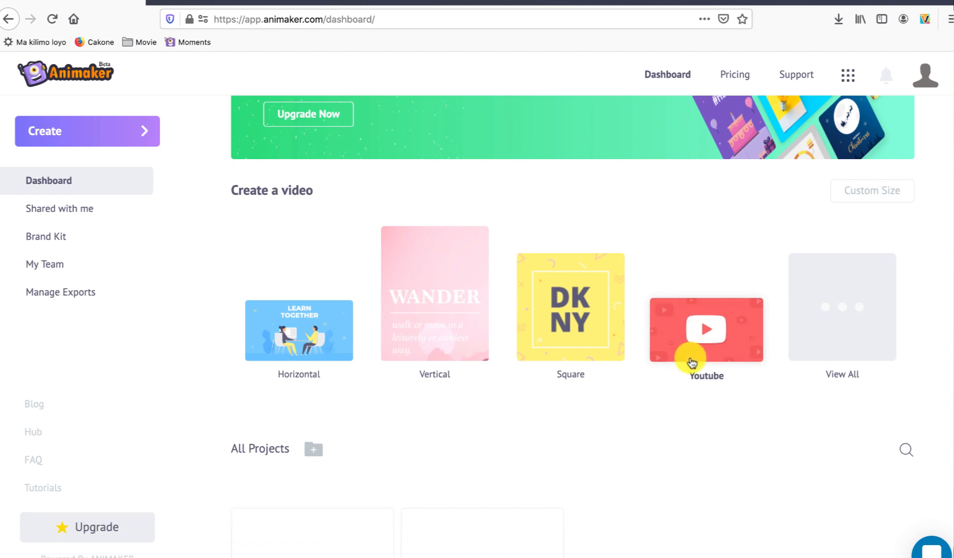
scroll(696, 357, "down", 1)
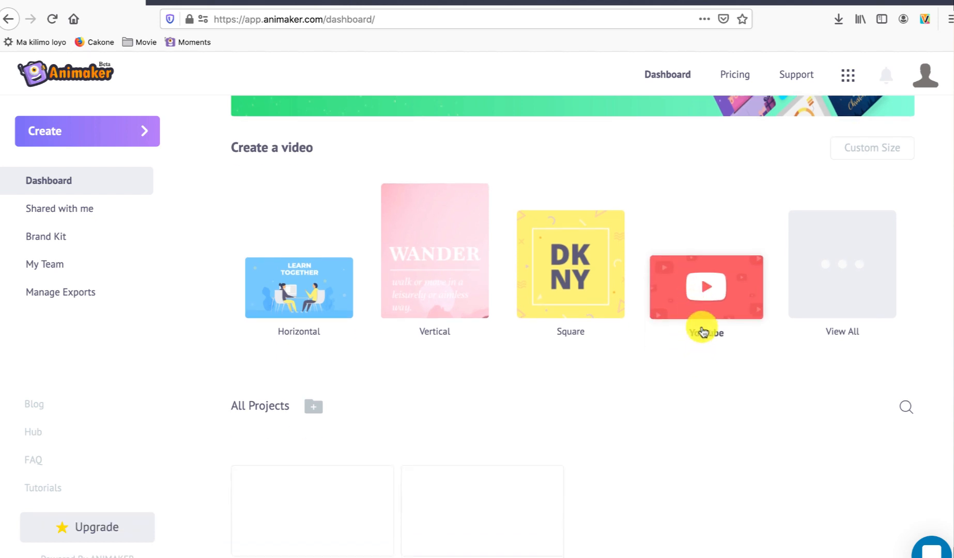
left_click(685, 294)
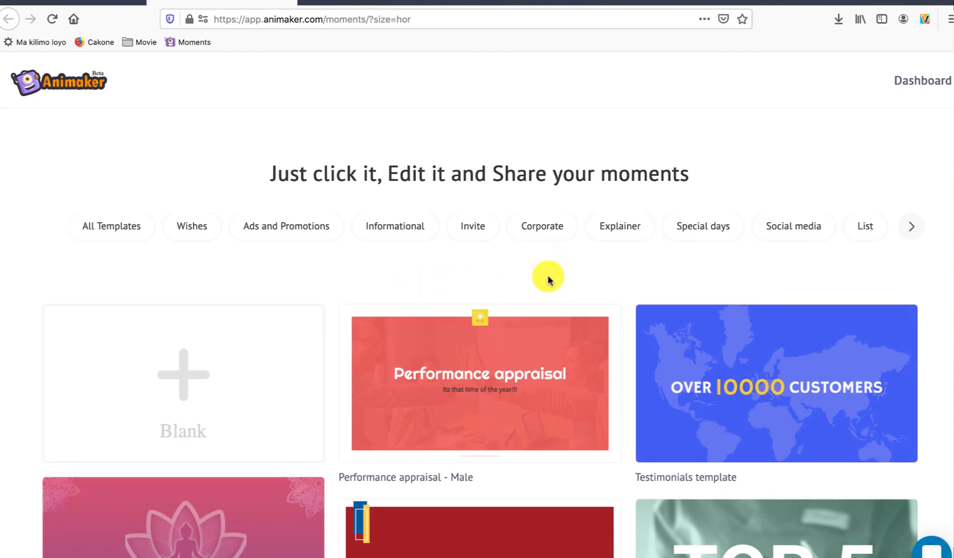
Step: Look through the video template gallery and create a new project from the Blank template
scroll(547, 274, "down", 3)
scroll(549, 281, "down", 4)
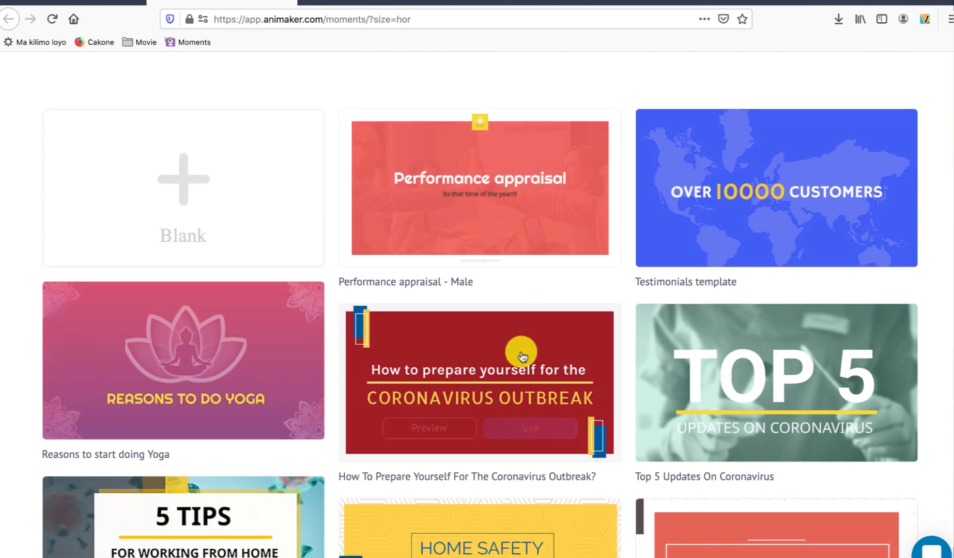
scroll(526, 354, "down", 3)
scroll(517, 377, "down", 3)
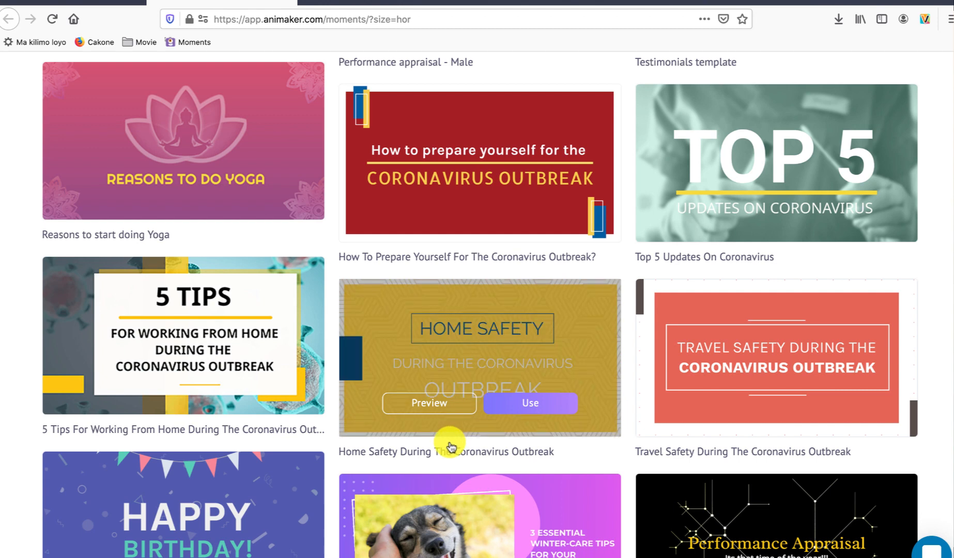
scroll(450, 434, "down", 3)
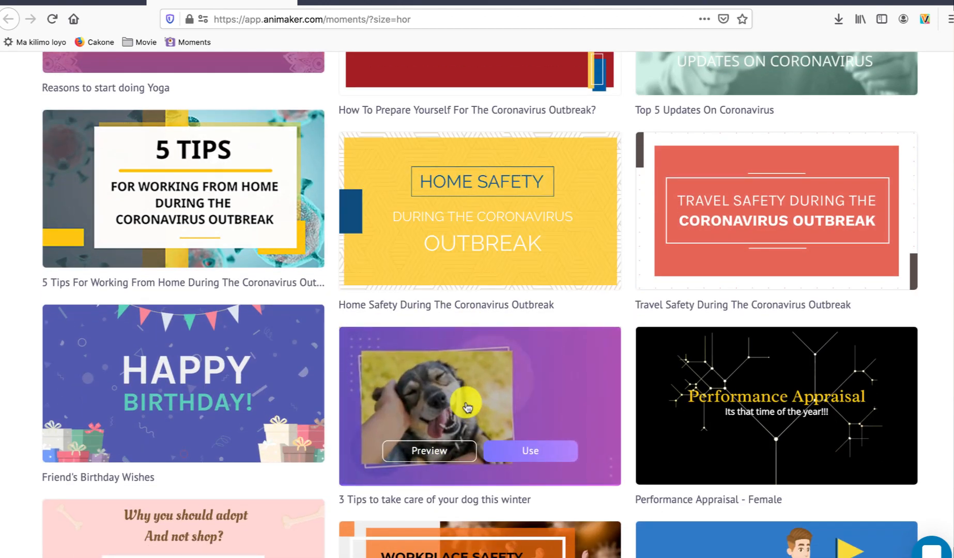
scroll(552, 212, "down", 1)
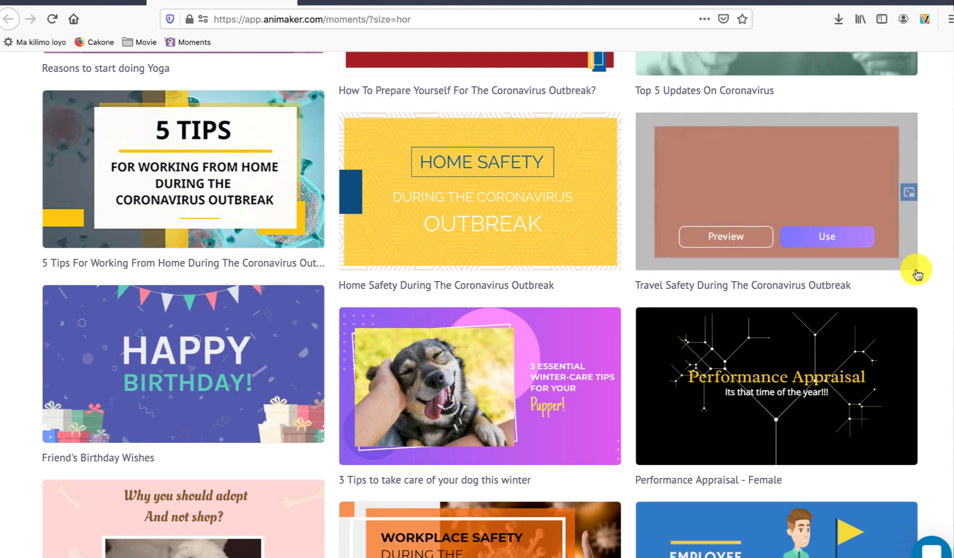
scroll(914, 271, "down", 2)
scroll(917, 273, "up", 12)
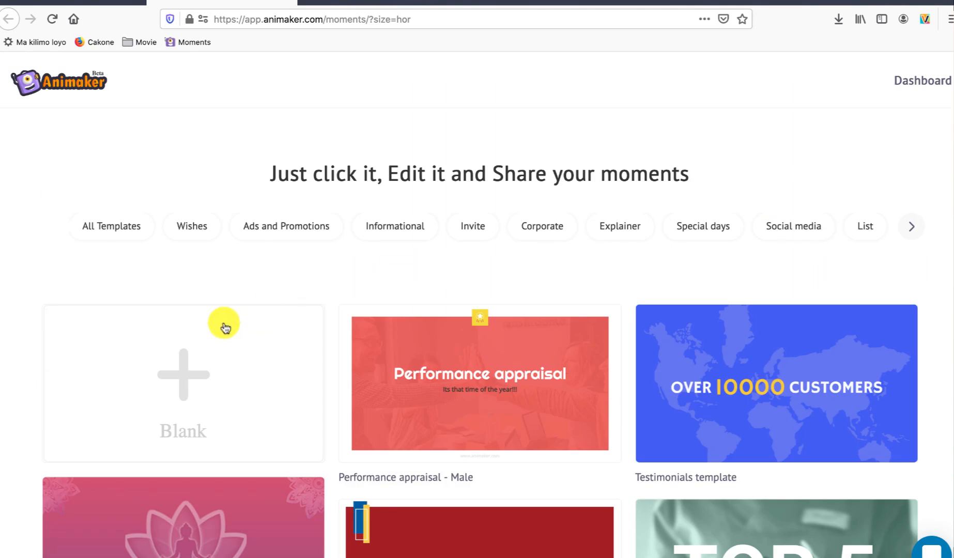
left_click(189, 376)
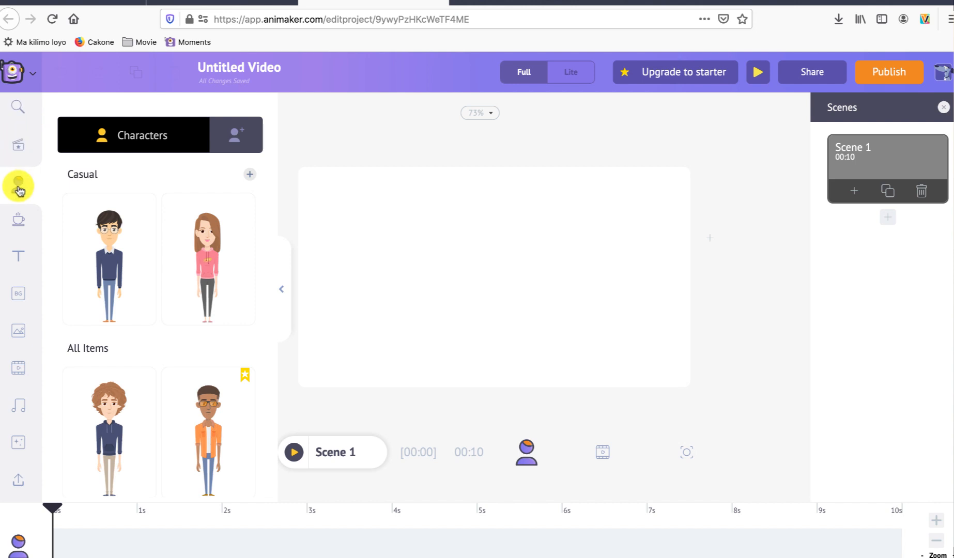
Step: Examine the editor's libraries of pre-built templates, characters, properties and text styles
left_click(20, 151)
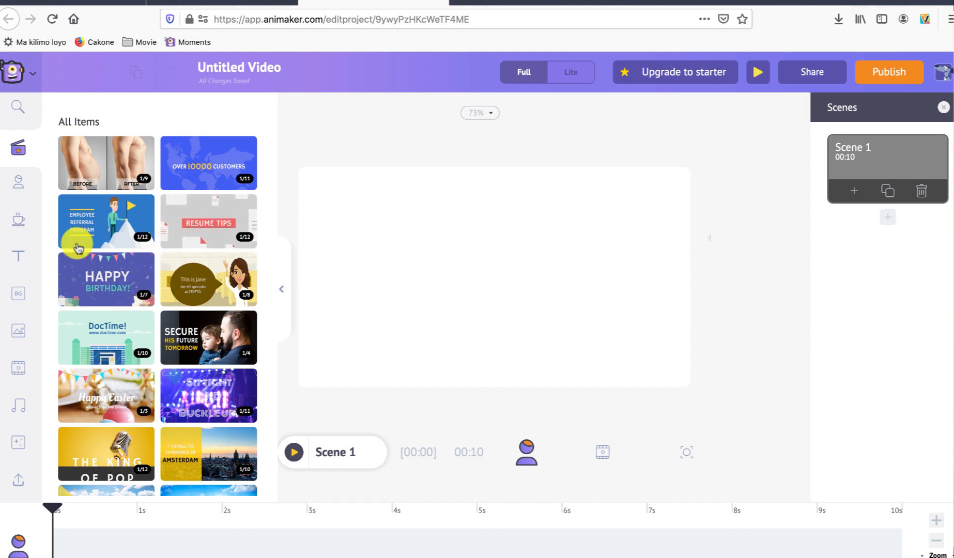
left_click(20, 190)
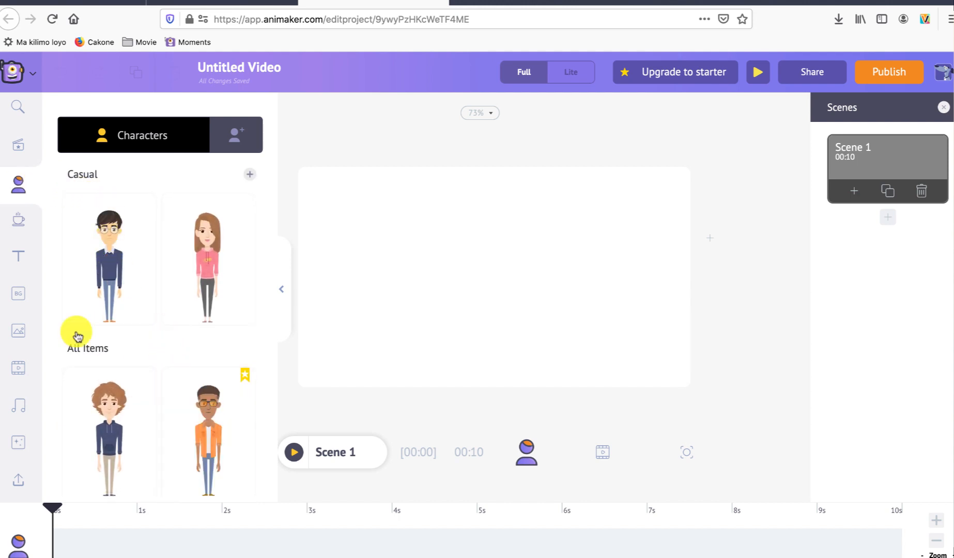
left_click(18, 221)
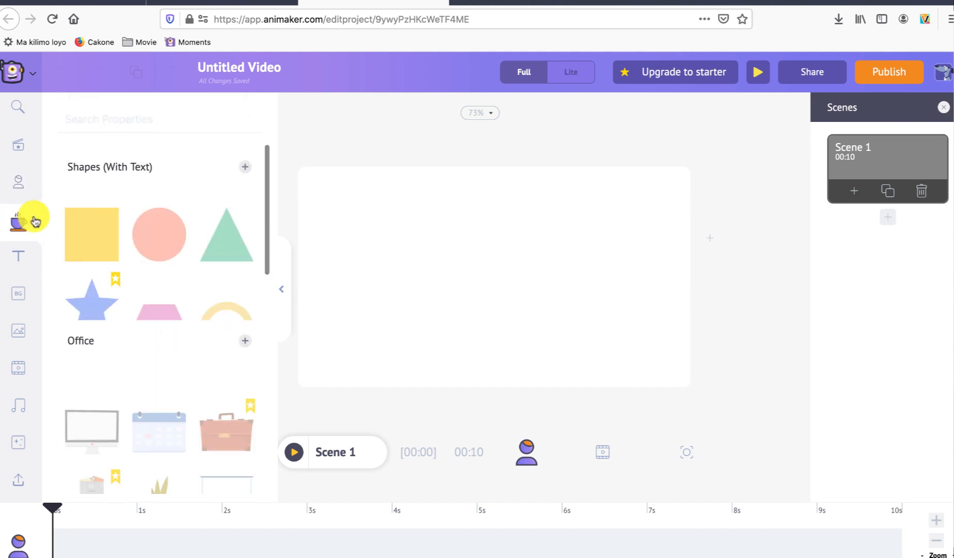
scroll(181, 300, "down", 2)
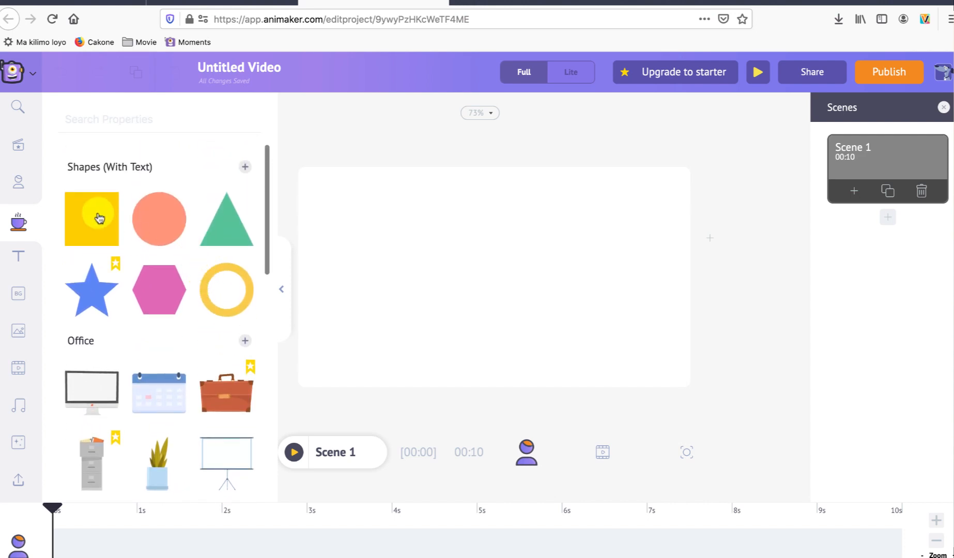
left_click(22, 255)
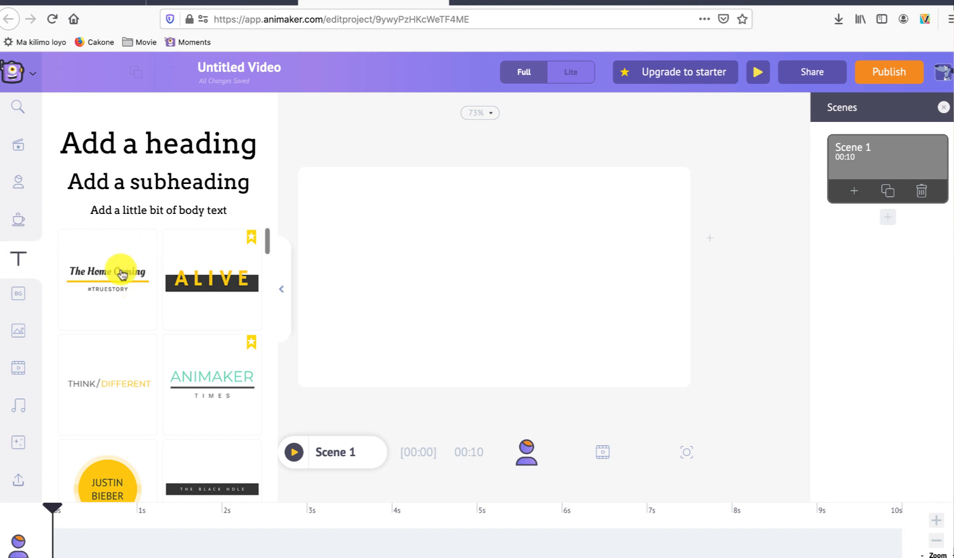
mouse_move(228, 270)
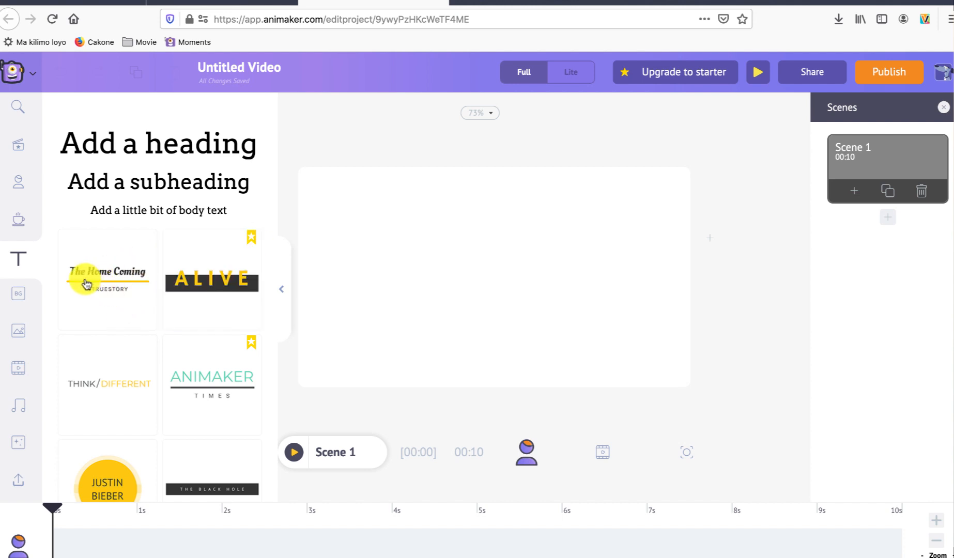
Step: Try the blue-beige gradient background on Scene 1, and replace it with the green gradient background
left_click(17, 295)
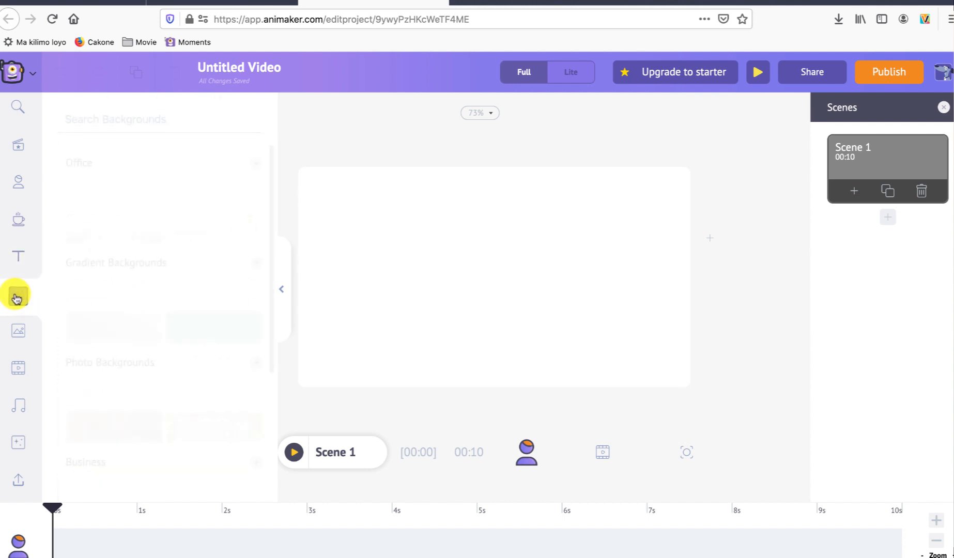
left_click(132, 295)
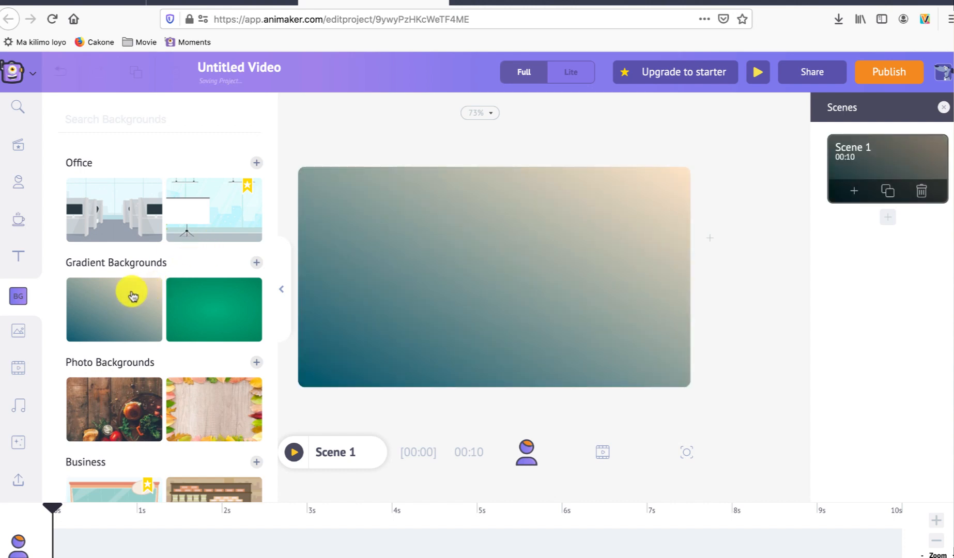
left_click(239, 310)
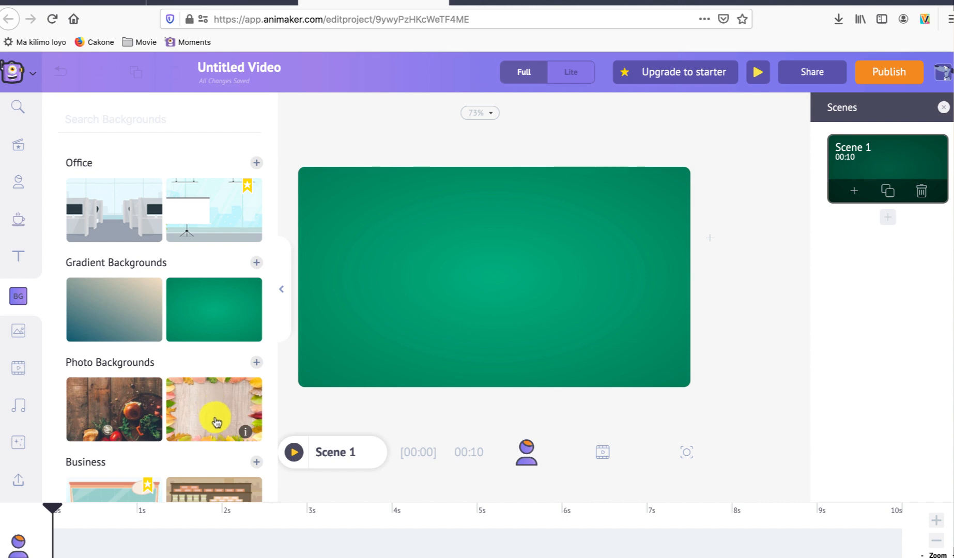
scroll(216, 422, "down", 1)
Step: Insert the Trending photos of the embracing pair on a bed and the person sitting against a brick wall into Scene 1
left_click(18, 331)
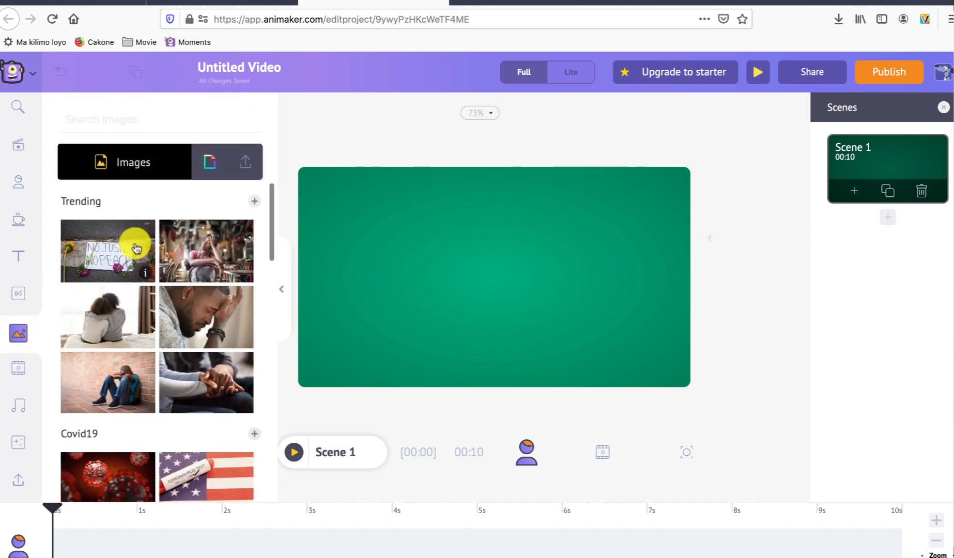
left_click(112, 311)
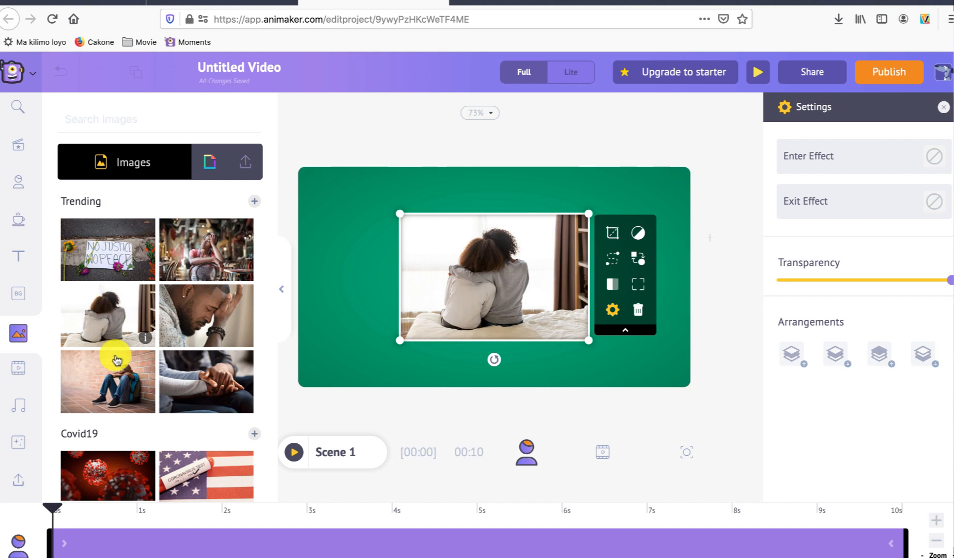
left_click(120, 373)
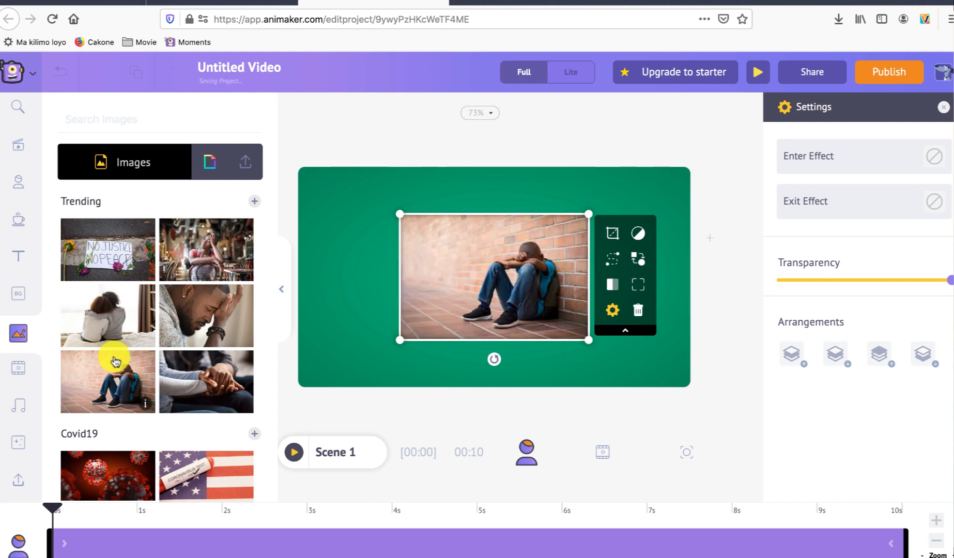
Step: Check the image library's collection of uploaded images
scroll(83, 315, "down", 1)
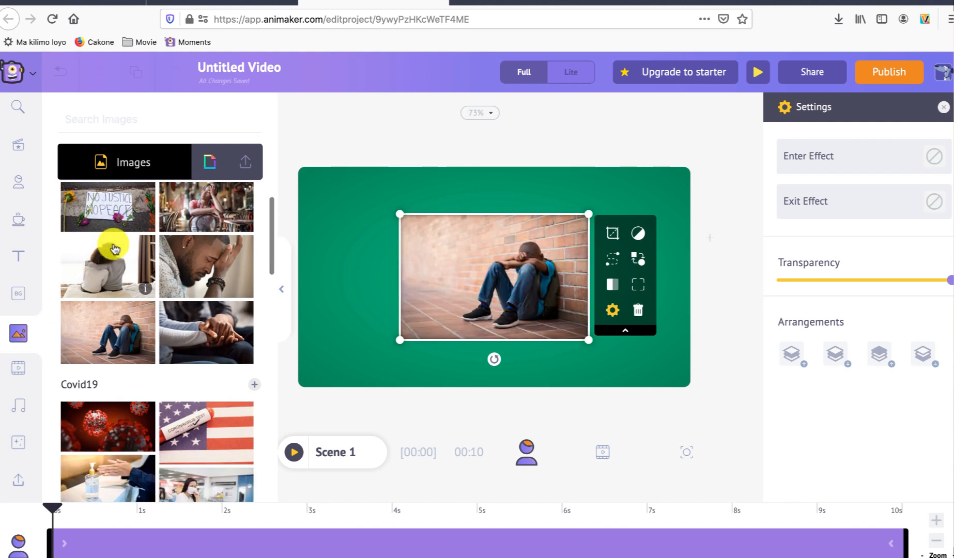
left_click(245, 165)
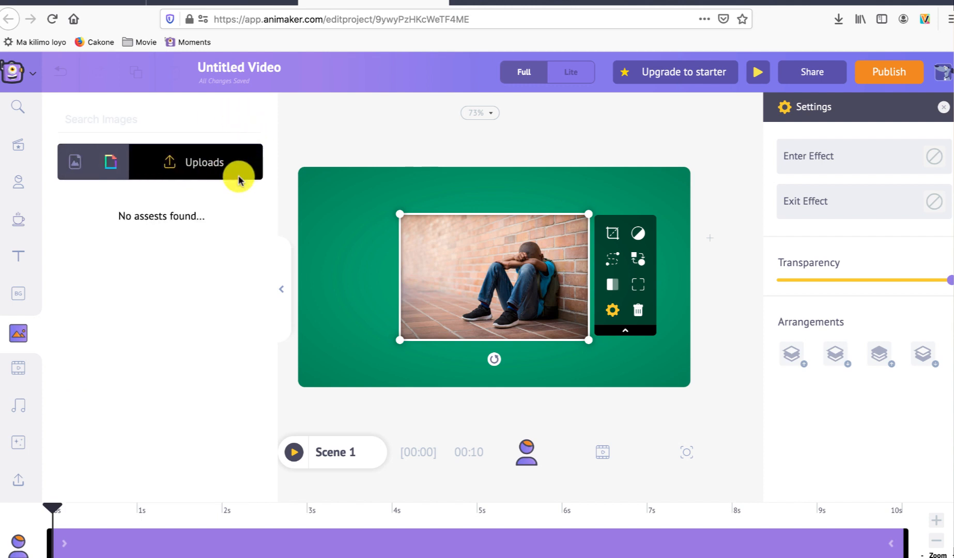
Step: Look through the background, image, video, music, search and character libraries of the editor
left_click(23, 296)
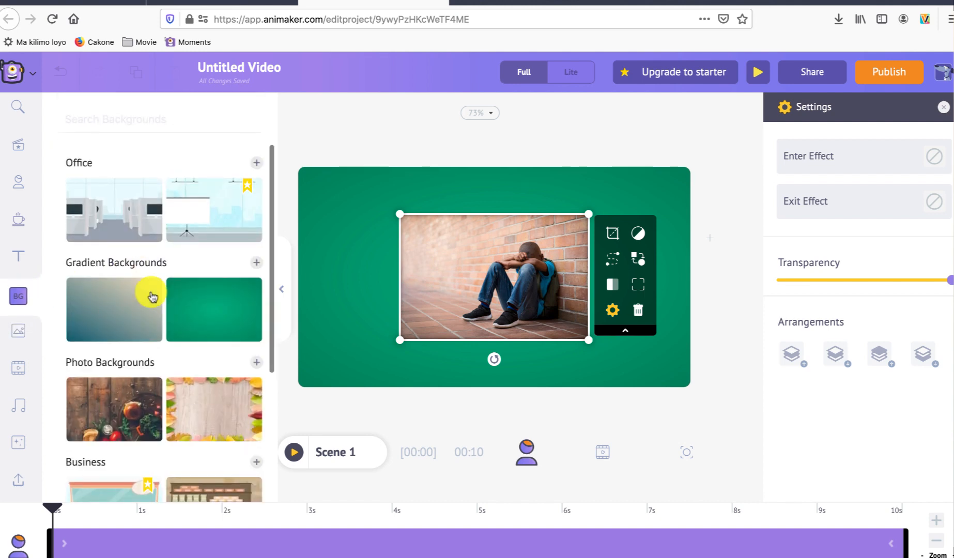
left_click(18, 333)
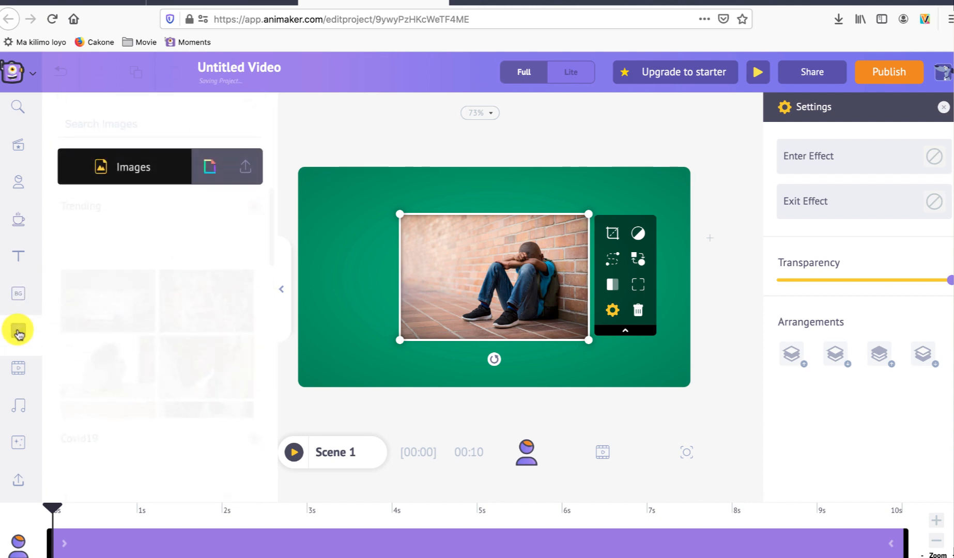
left_click(18, 371)
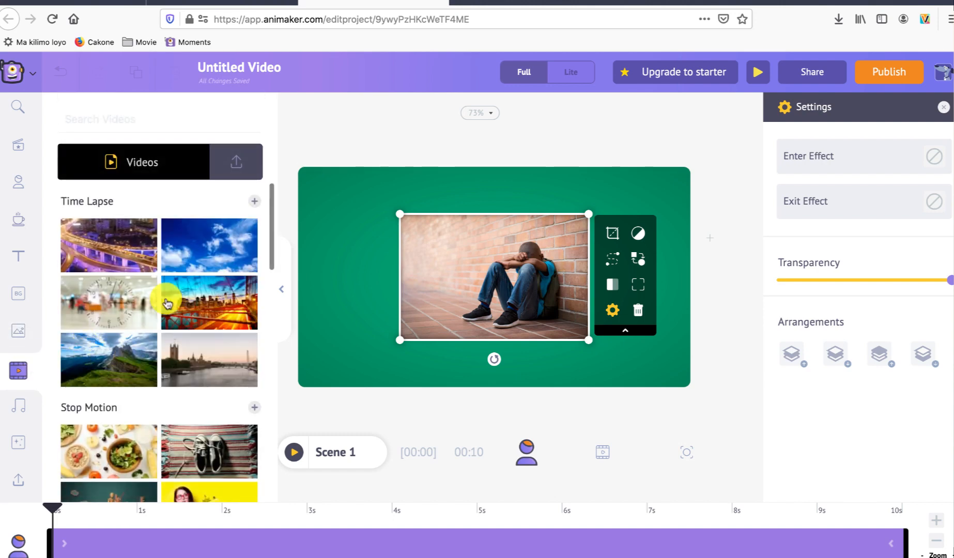
left_click(19, 415)
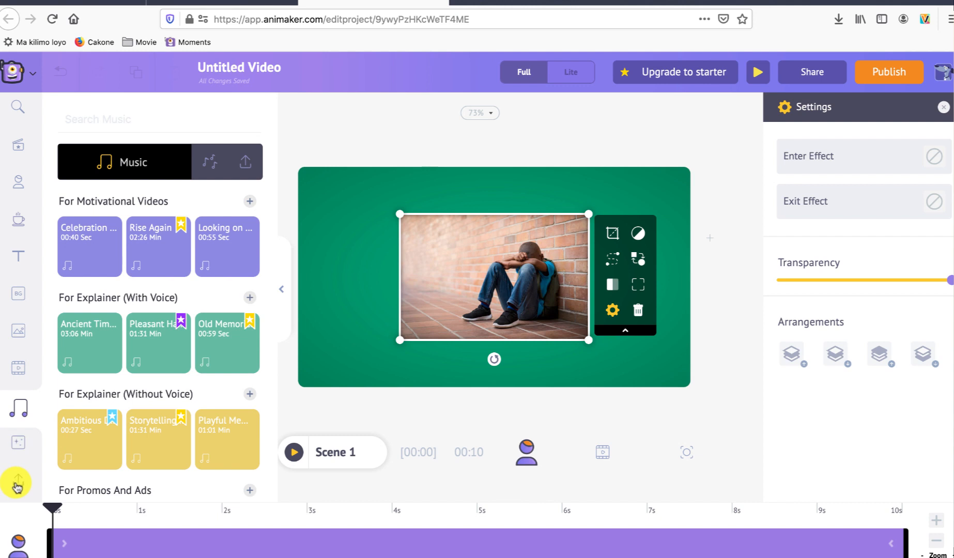
left_click(18, 110)
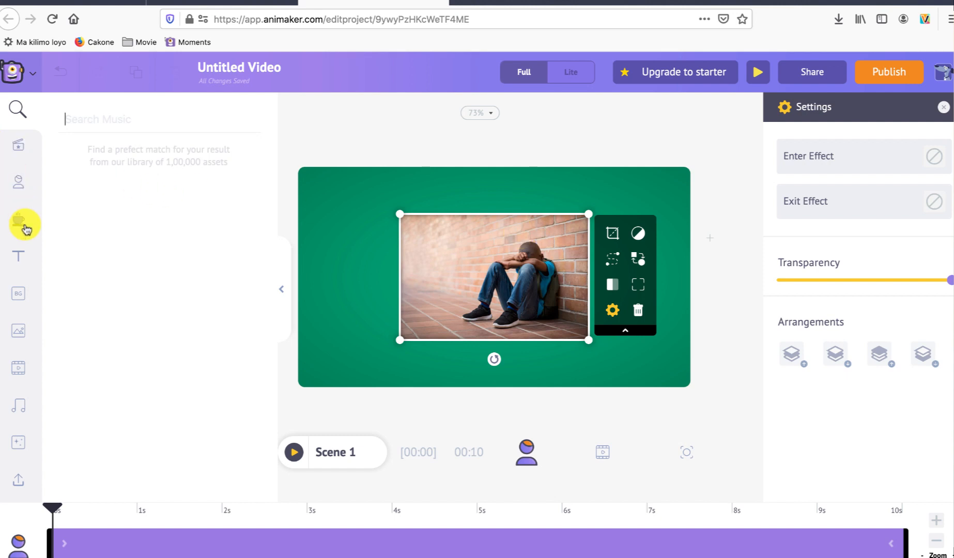
left_click(23, 251)
left_click(20, 183)
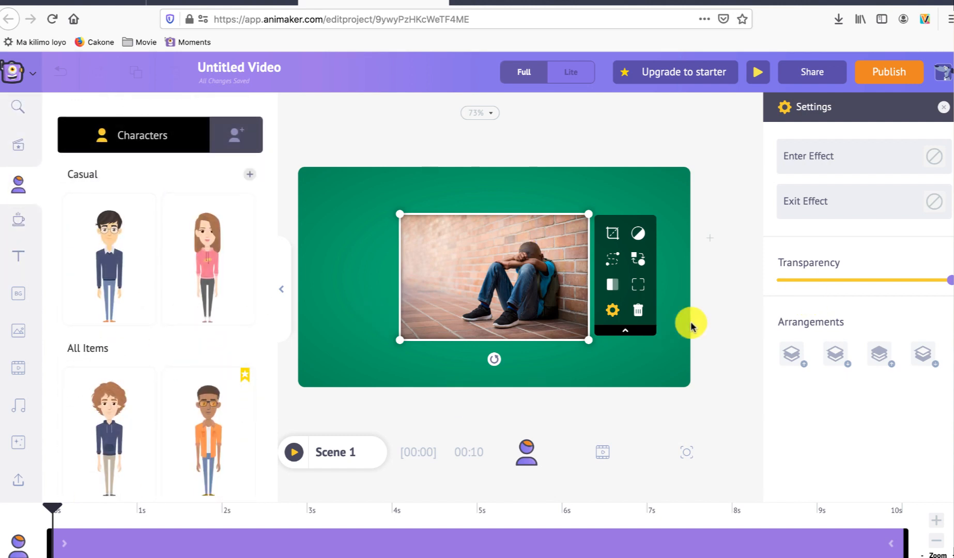
Step: Add two new scenes, Scene 2 and Scene 3, after Scene 1
left_click(521, 387)
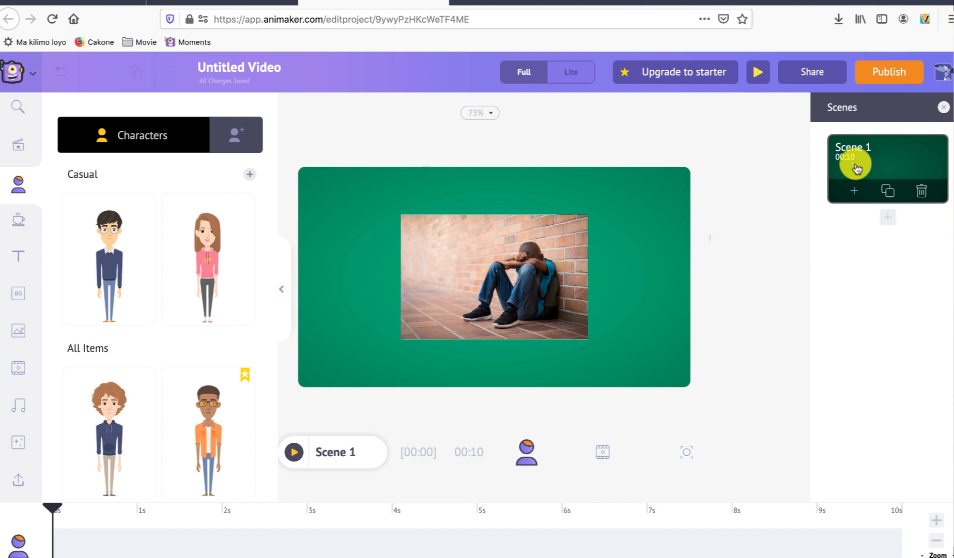
left_click(888, 218)
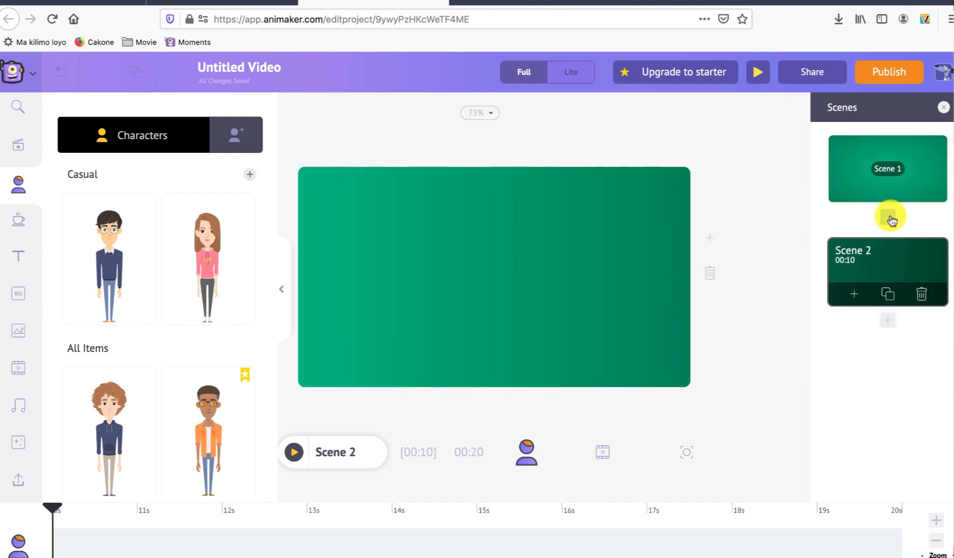
left_click(889, 317)
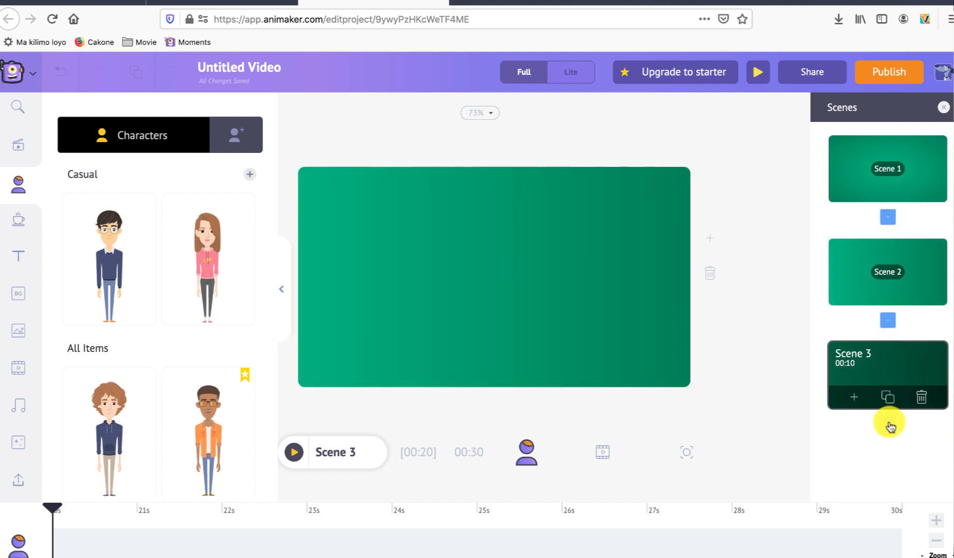
Step: Delete the photo of the person sitting against the brick wall from Scene 1
left_click(859, 176)
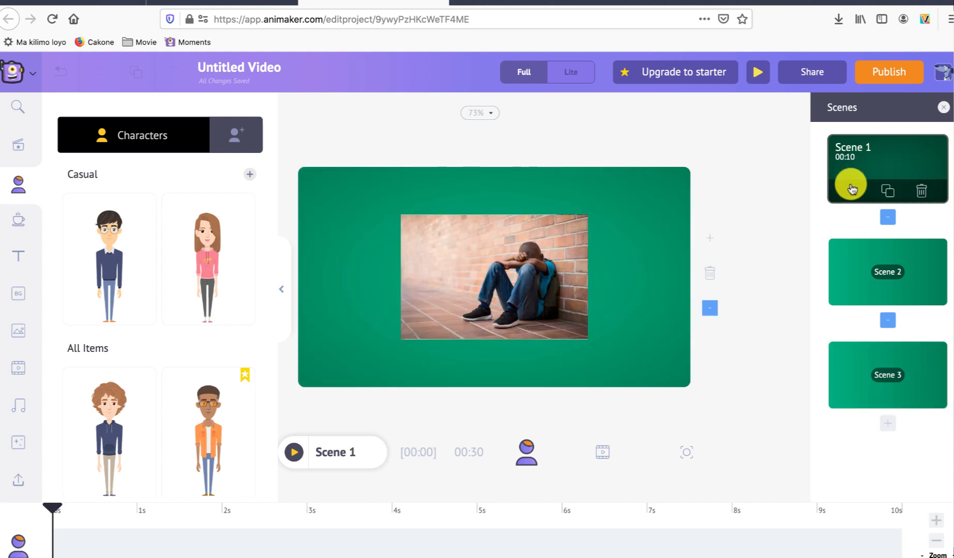
left_click(541, 271)
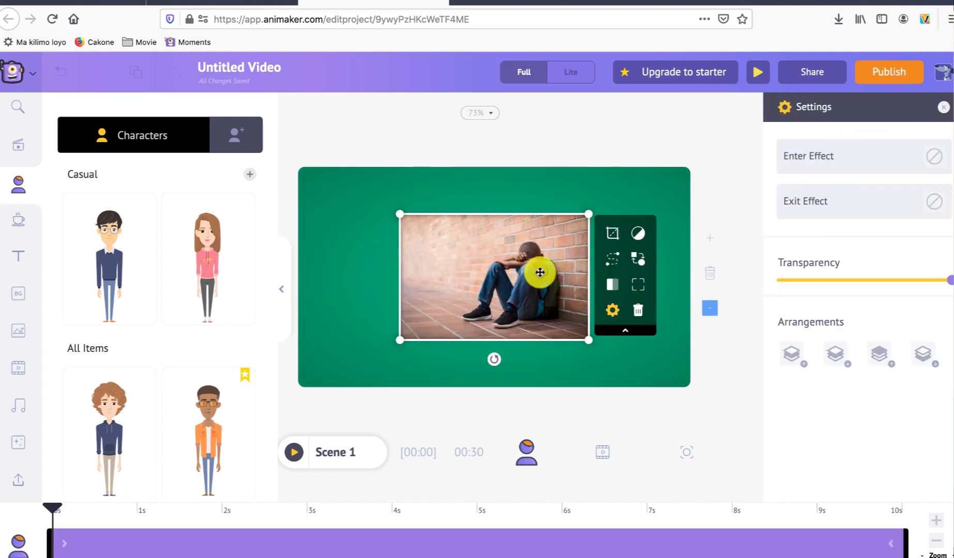
key("Delete")
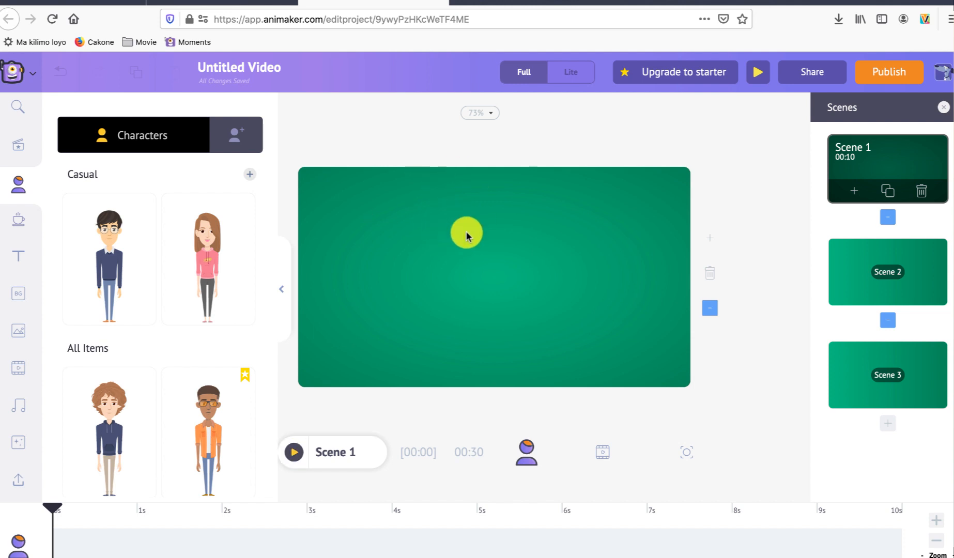
Step: Examine the video timeline that lays out all the scenes of the project
left_click(603, 452)
left_click(517, 457)
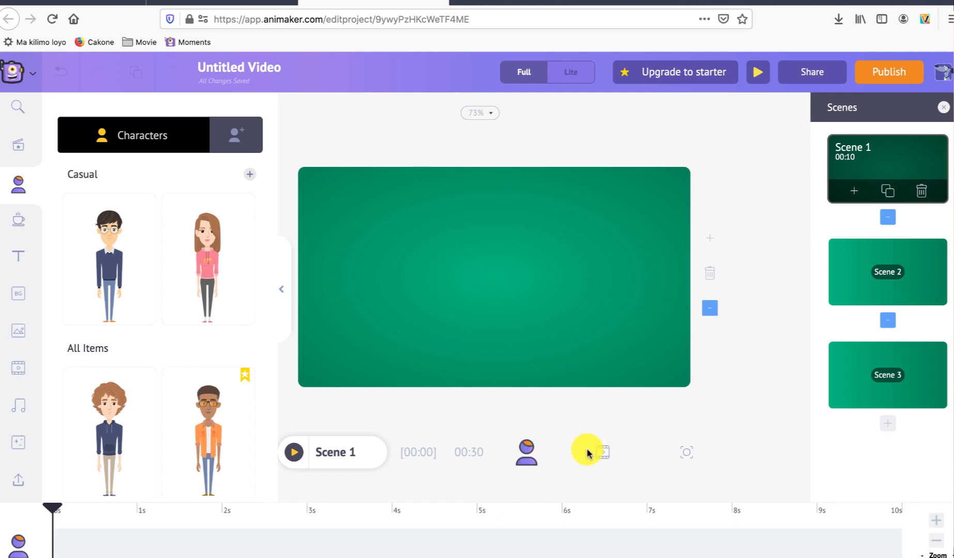
left_click(608, 454)
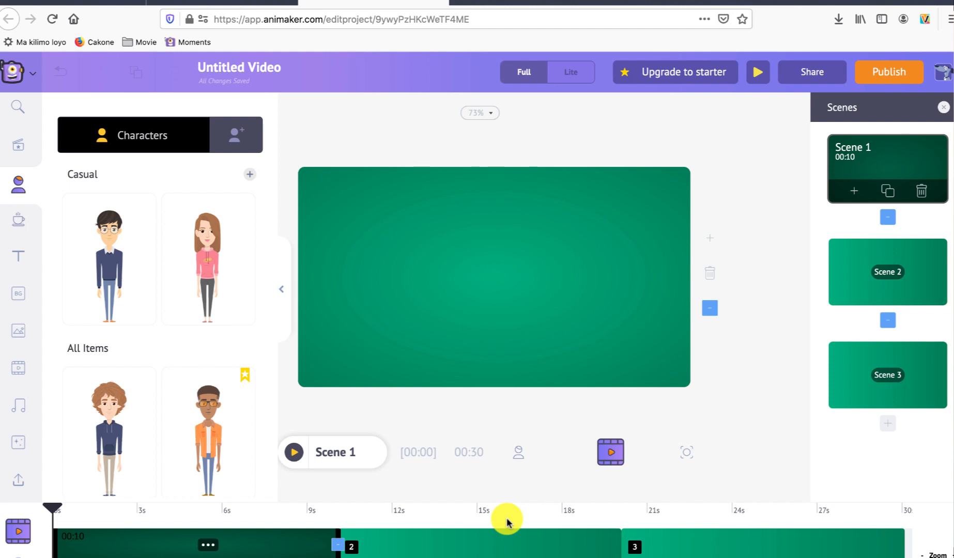
Step: With the scene's character timeline active, add the Casual male character with glasses and place him near Scene 1's left edge
left_click(520, 459)
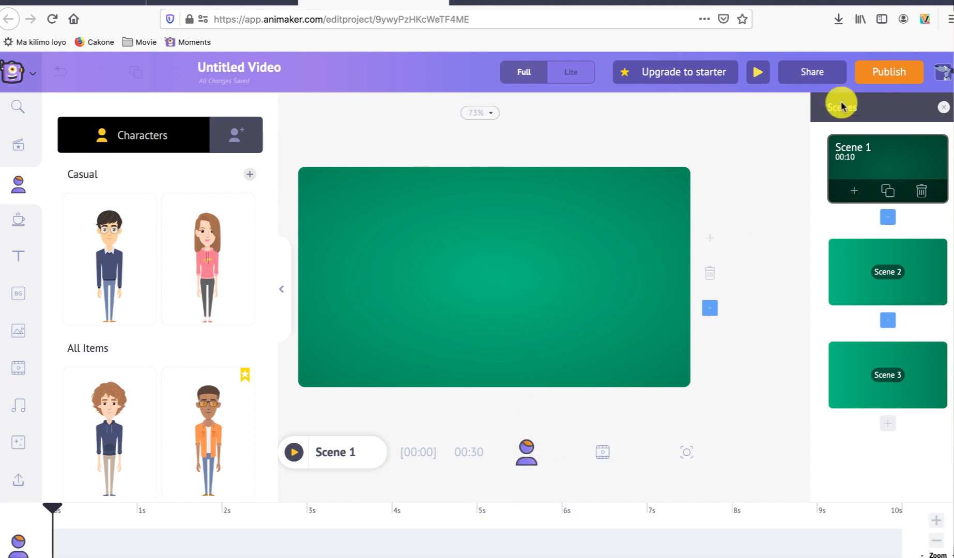
left_click(98, 257)
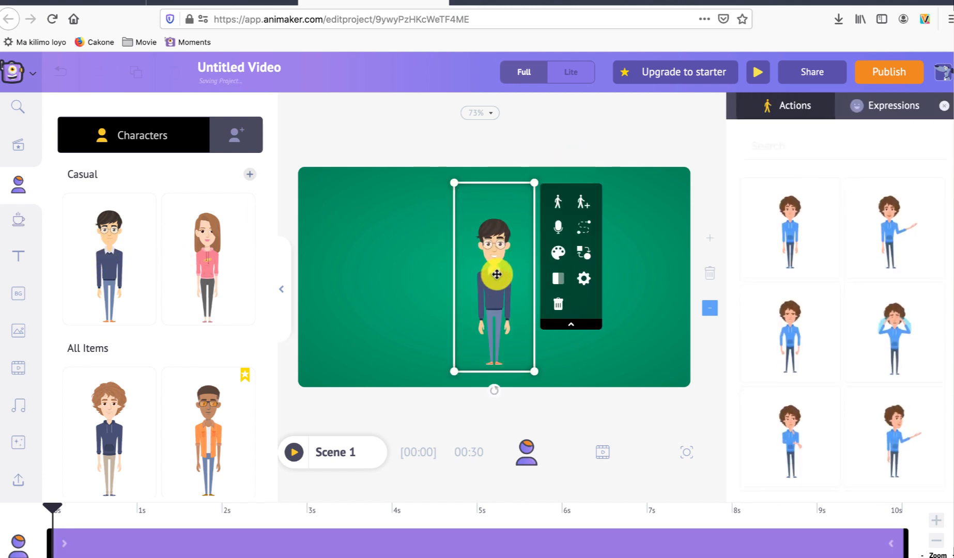
left_click_drag(498, 274, 368, 290)
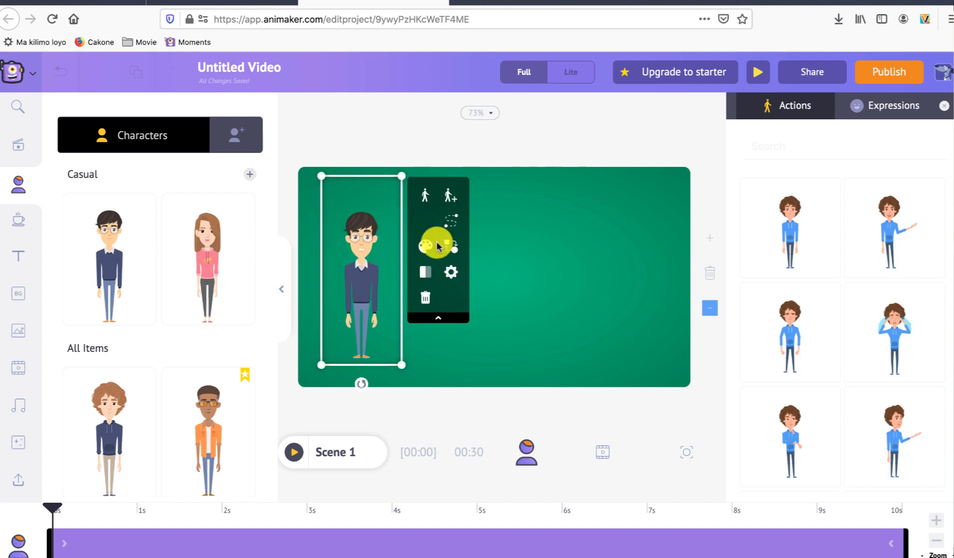
Step: Try a green skin colour on the character, and restore the original peach skin colour
left_click(429, 251)
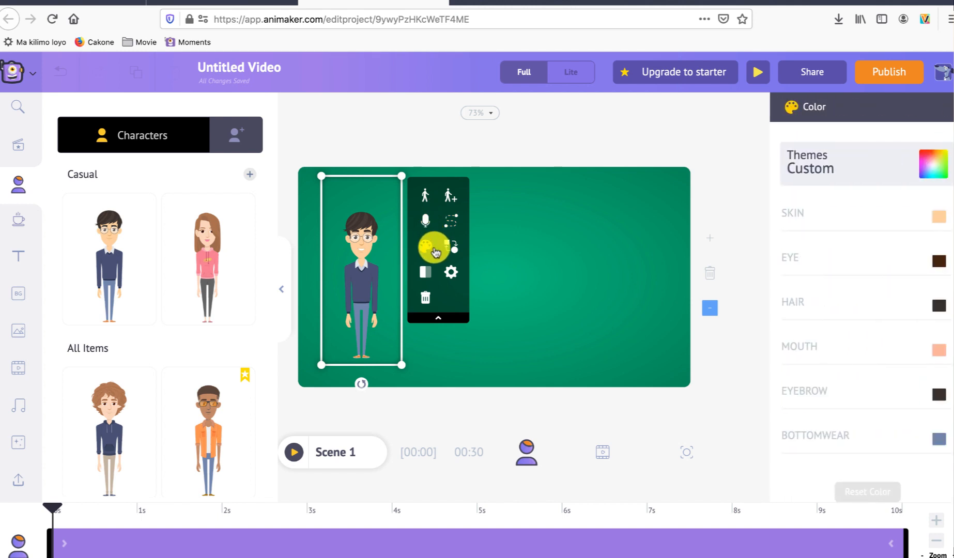
left_click(933, 220)
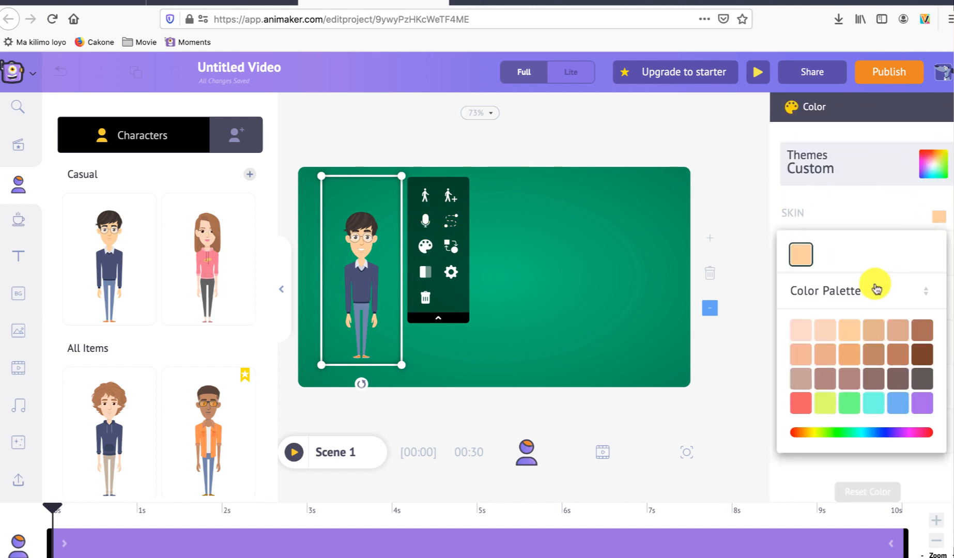
left_click(850, 406)
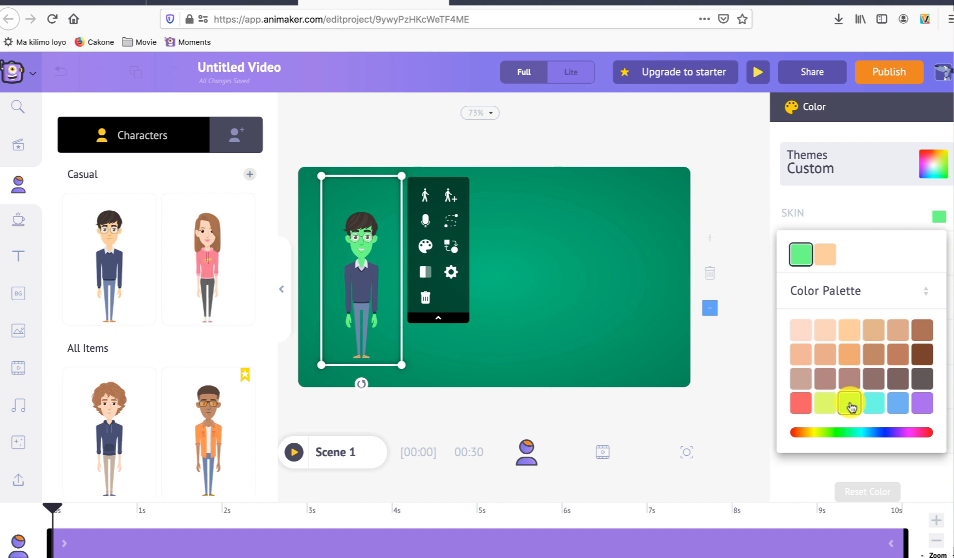
left_click(826, 254)
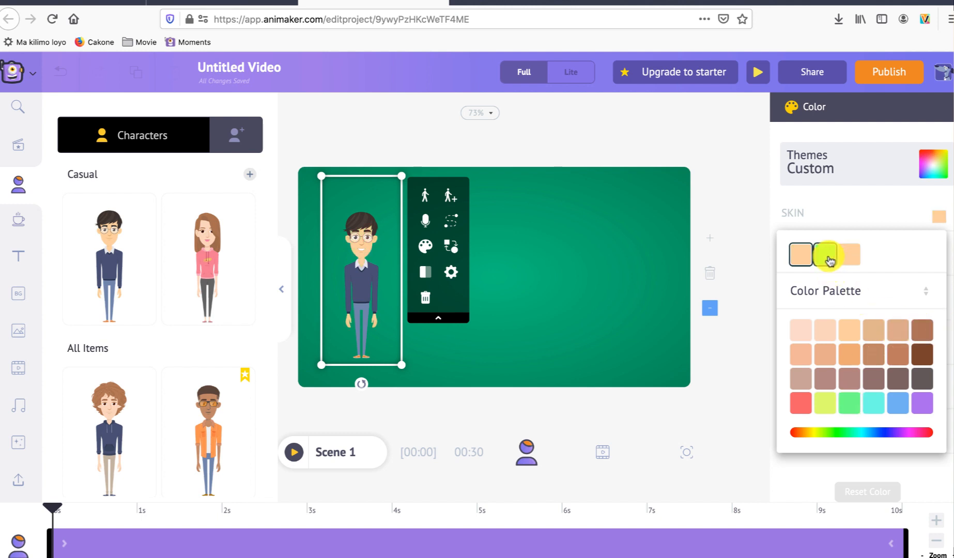
left_click(641, 255)
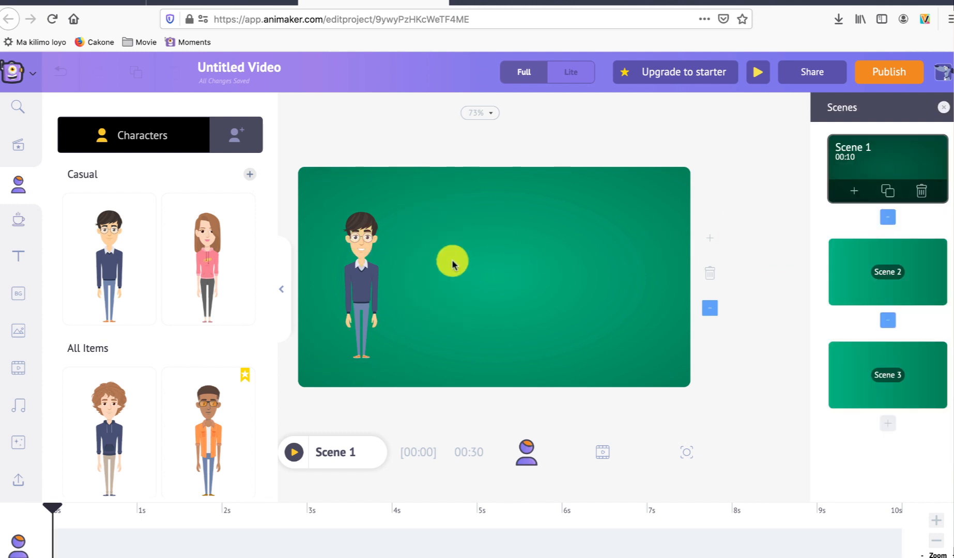
Step: Apply the extended-arm presenting action to the character after trying the hands-on-head action, and examine the available facial expressions
left_click(358, 279)
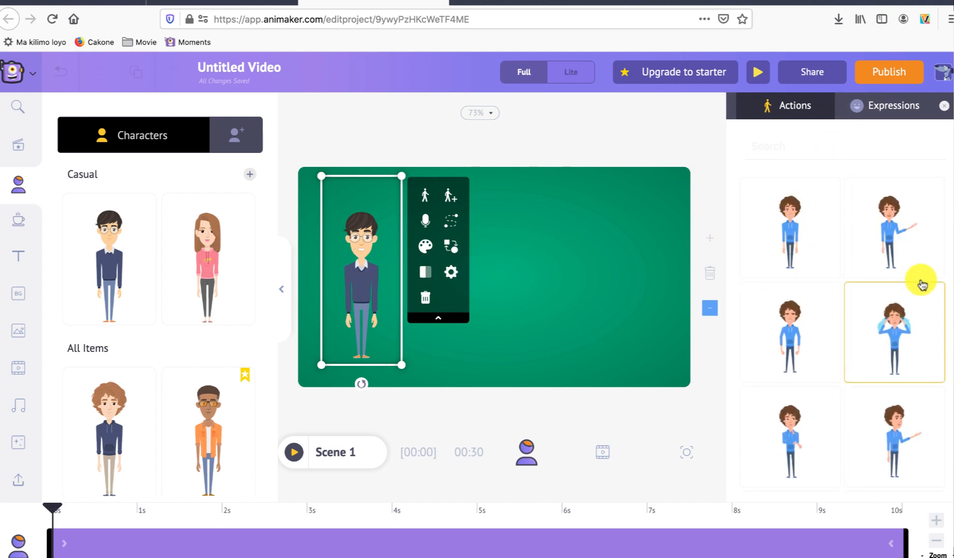
left_click(894, 243)
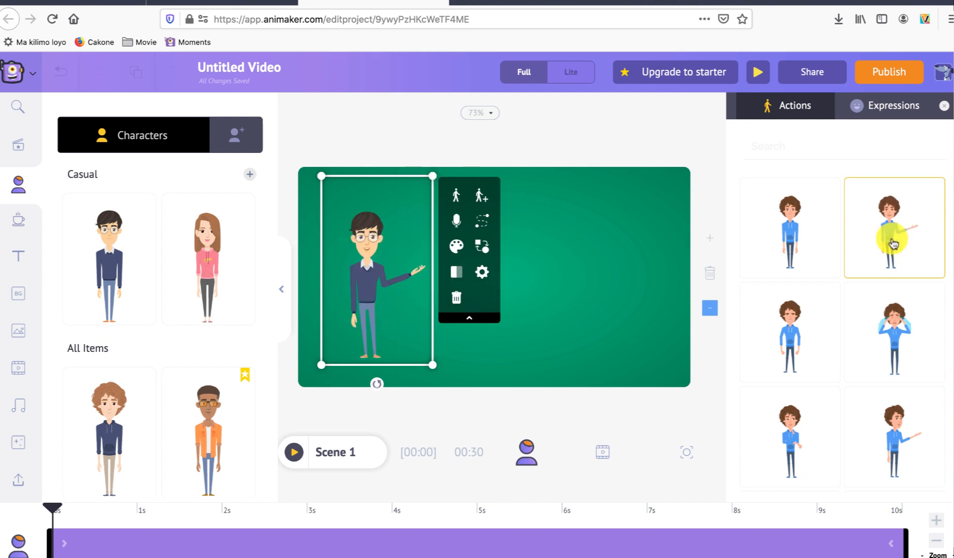
left_click(897, 330)
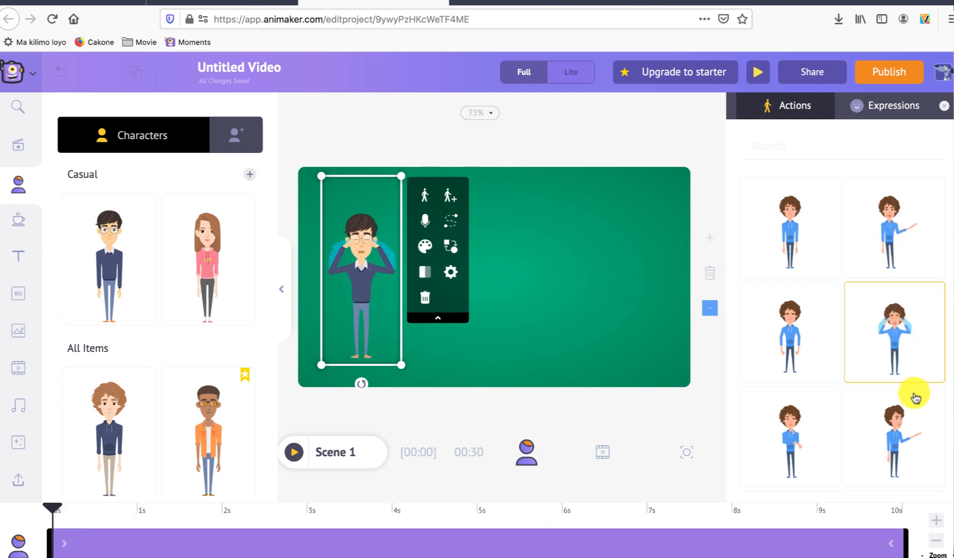
left_click(807, 211)
left_click(890, 232)
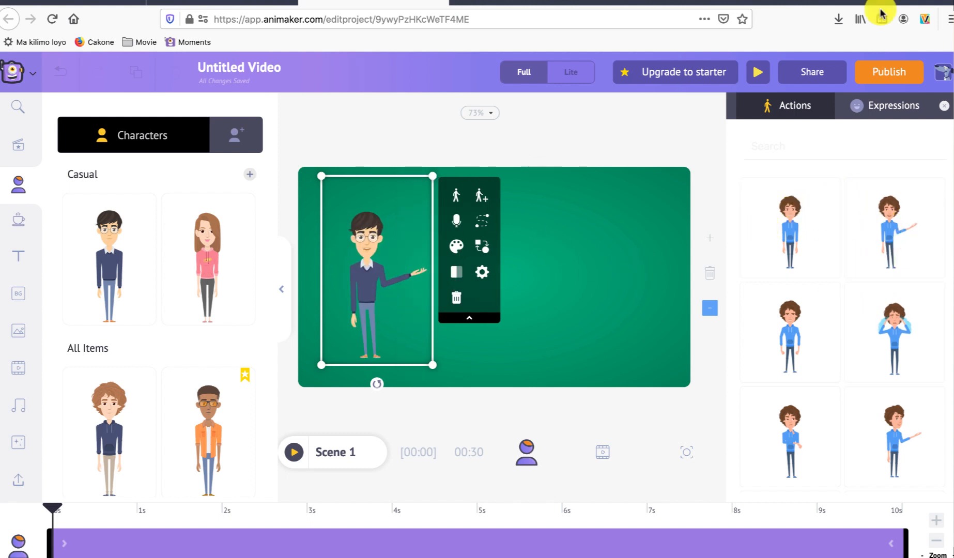
left_click(886, 106)
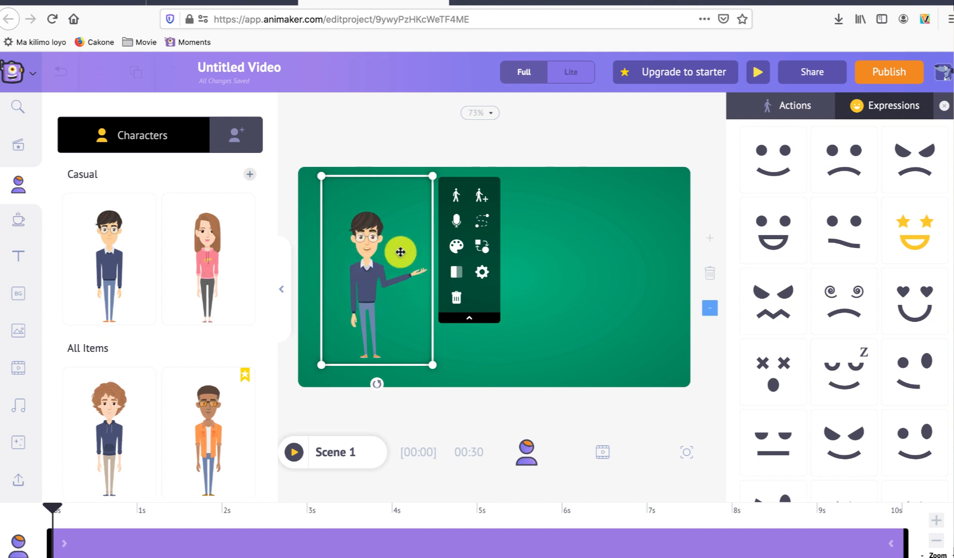
left_click(576, 244)
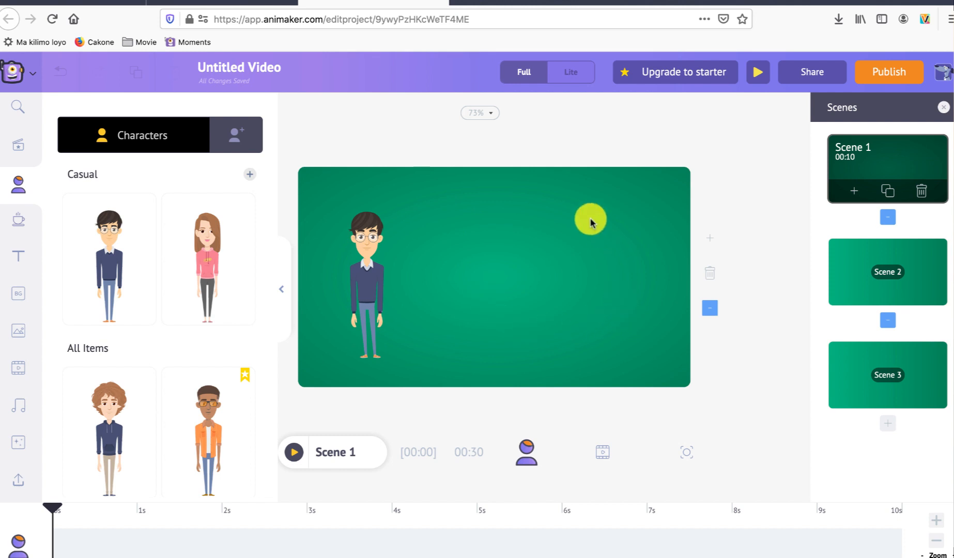
Step: Insert the "The Home Coming" text style into Scene 1 and place it to the right of the character
left_click(20, 255)
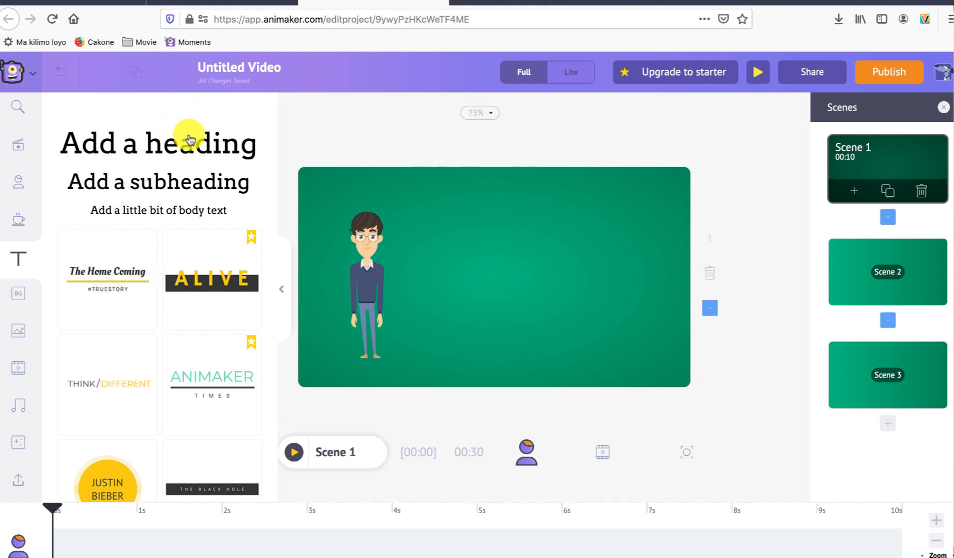
left_click_drag(111, 274, 392, 267)
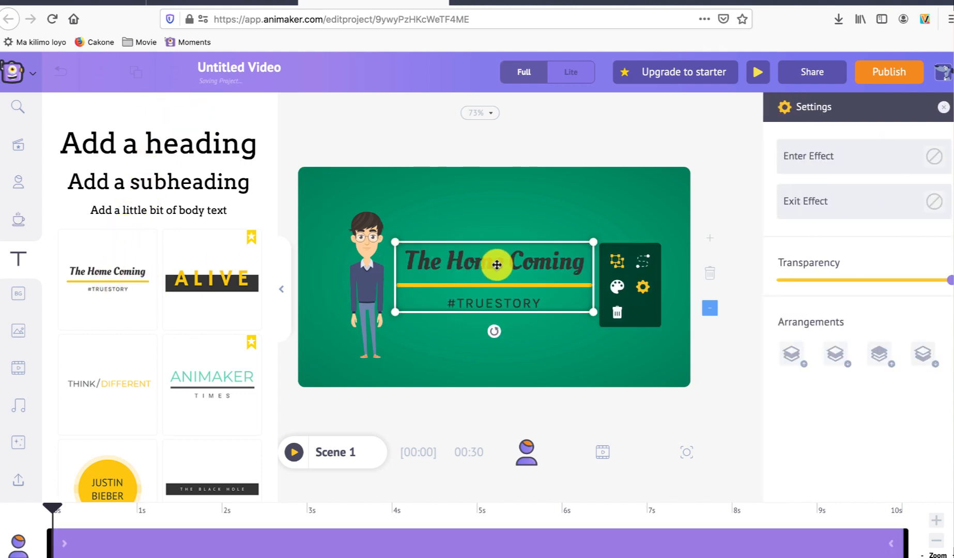
left_click_drag(544, 243, 590, 230)
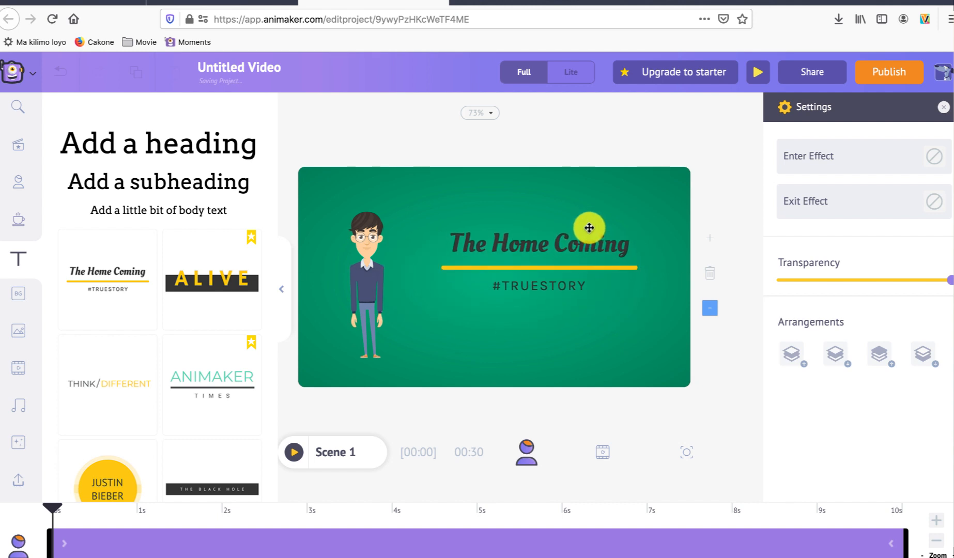
Step: Replace the text style's heading with "Selamat Datang"
double_click(552, 250)
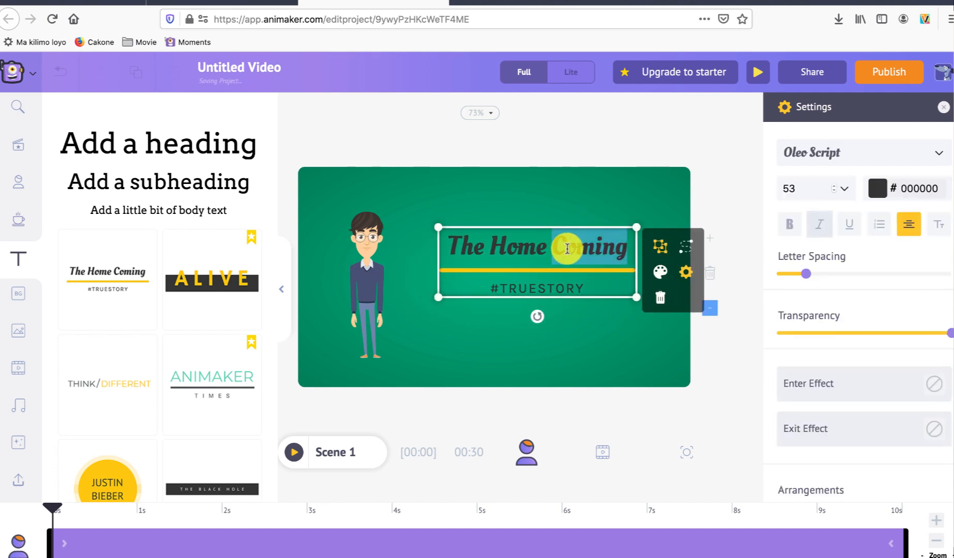
key("super+a")
type("Se")
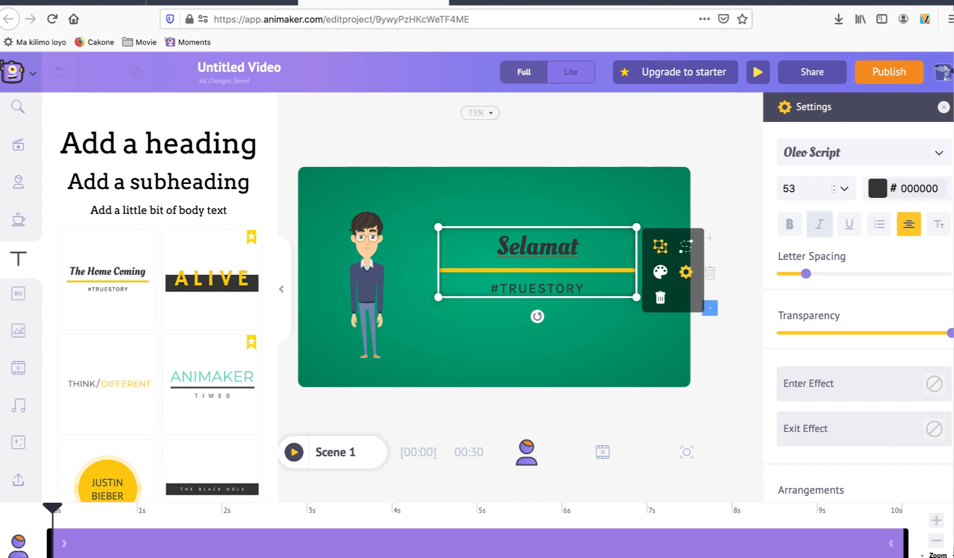
type("Datang")
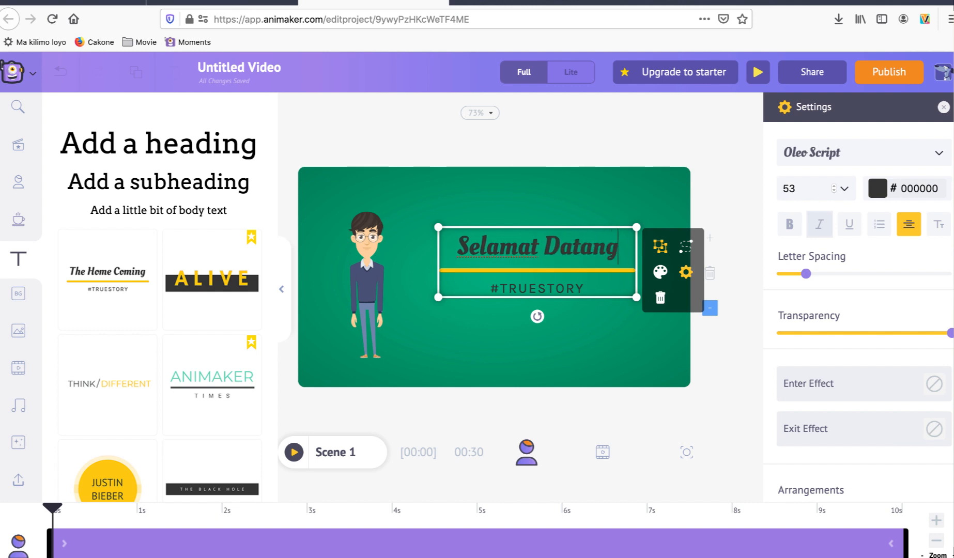
Step: Replace the tagline under the "Selamat Datang" heading with "#tanicyber"
double_click(538, 286)
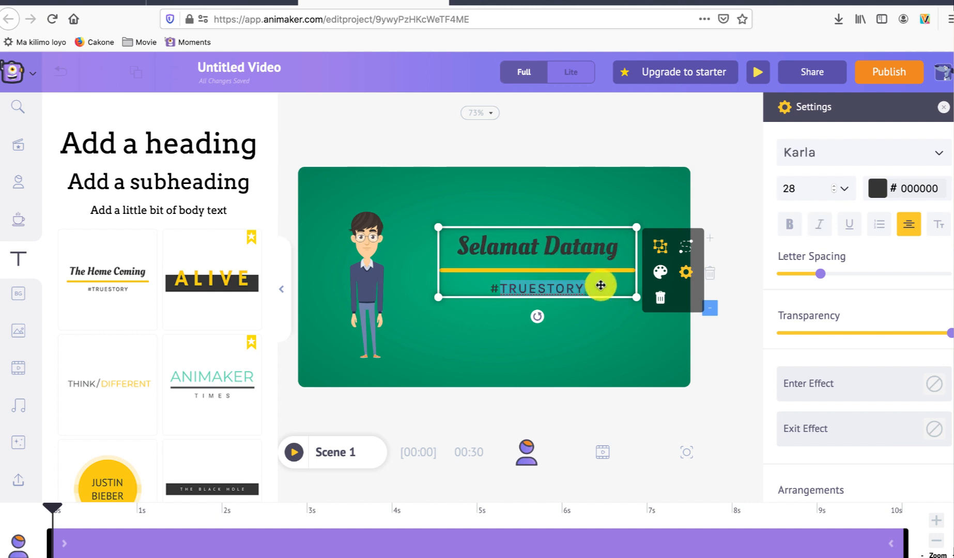
type("tanicyber")
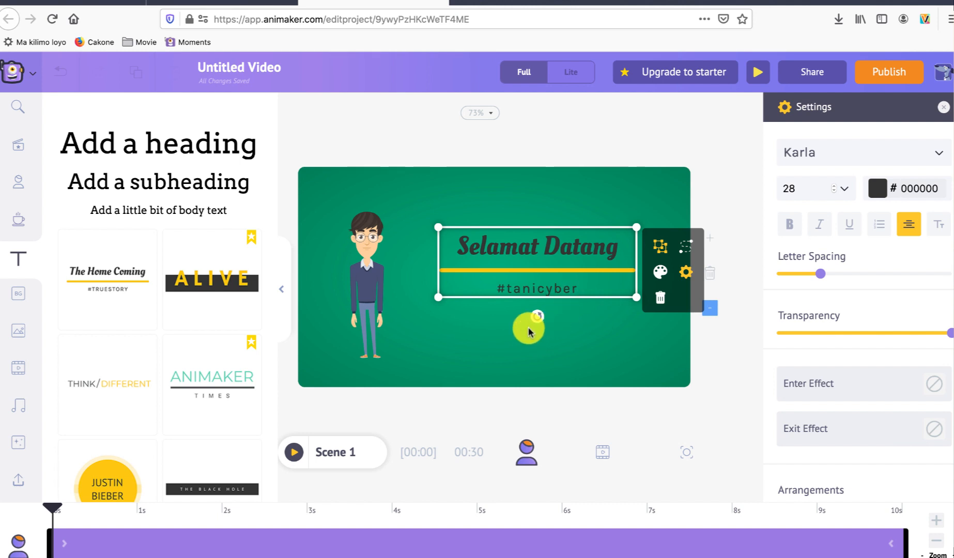
left_click(554, 340)
Step: Enlarge the "Selamat Datang" text group and centre it vertically in the space to the right of the character
double_click(552, 245)
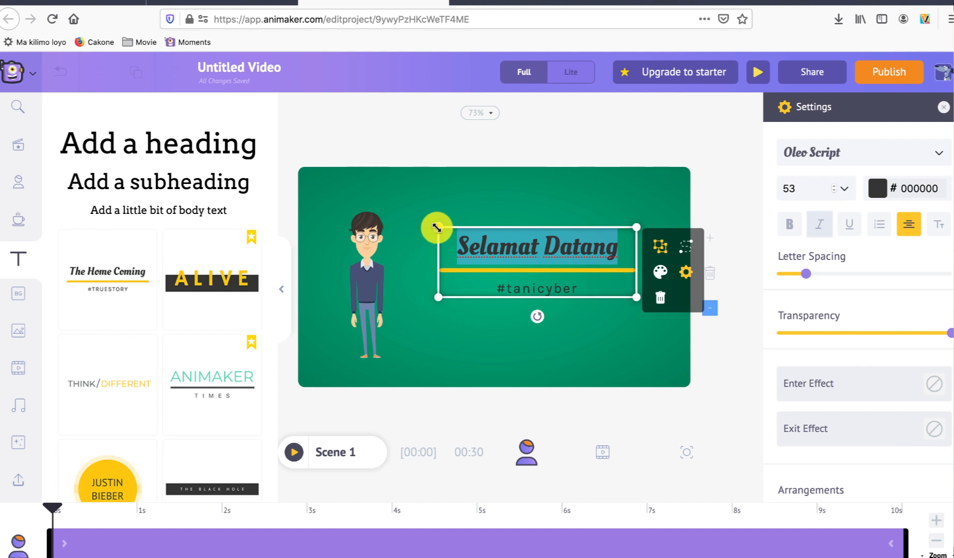
left_click_drag(438, 227, 407, 188)
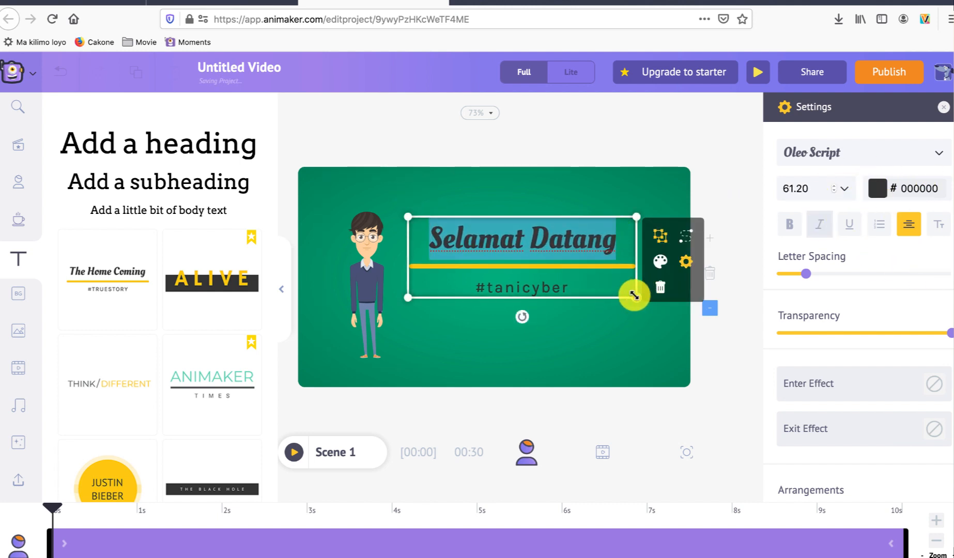
left_click_drag(634, 295, 667, 309)
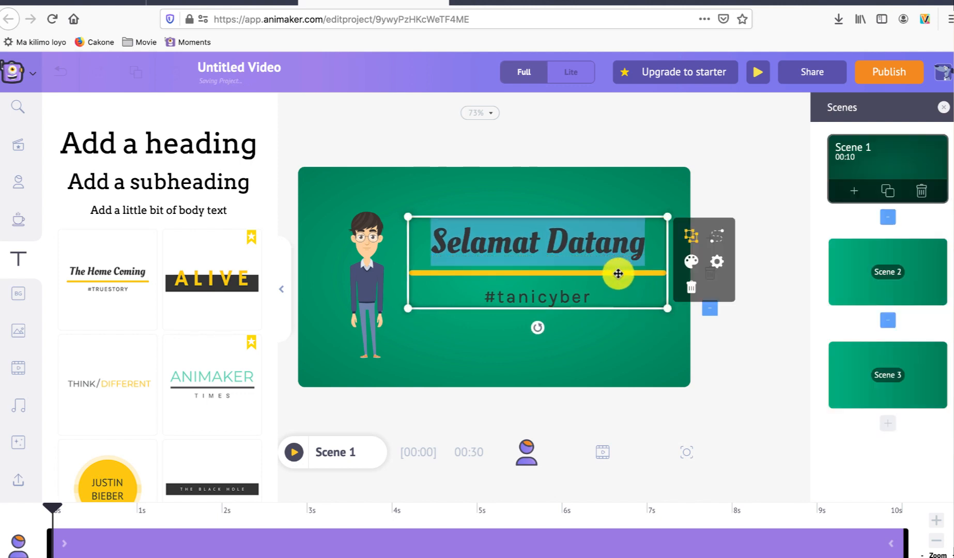
left_click(584, 347)
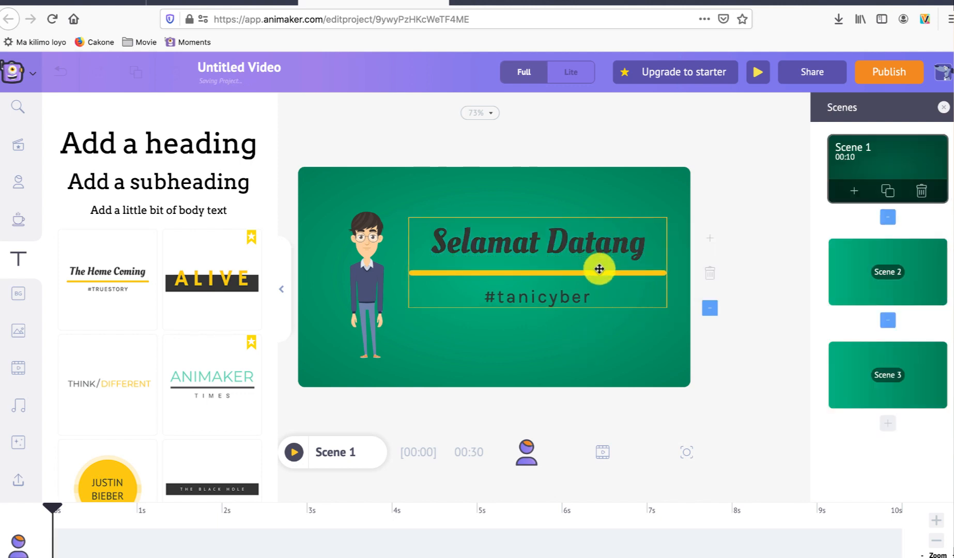
left_click_drag(599, 269, 598, 281)
left_click(603, 341)
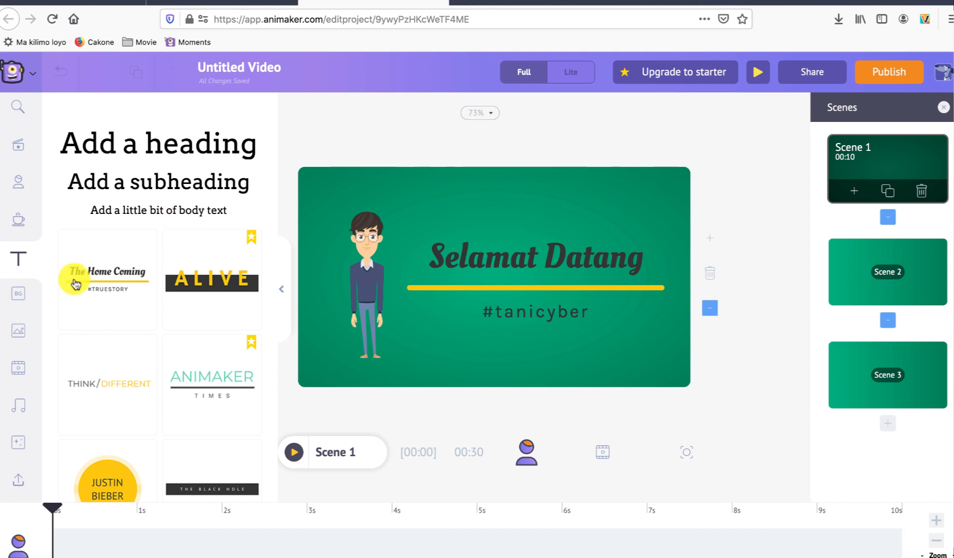
Step: Insert a circle shape into Scene 1
left_click(18, 179)
left_click(19, 220)
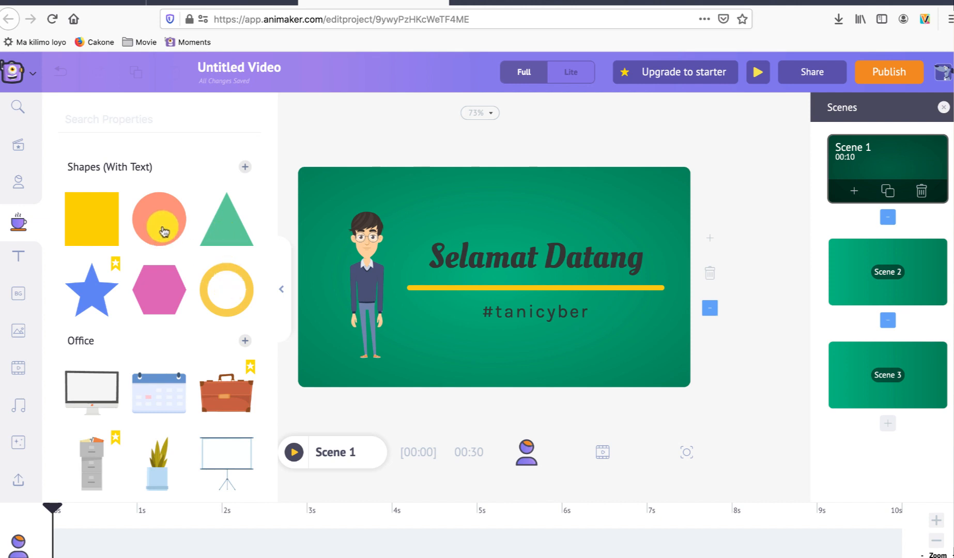
left_click(163, 228)
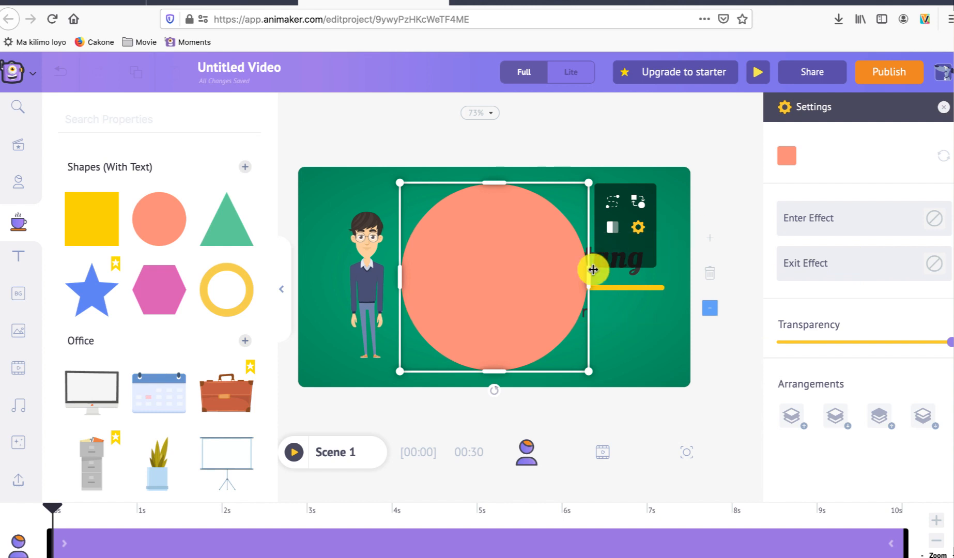
Step: Recolour the circle to the muted olive tone B4A654 after trying a bright yellow
left_click(787, 154)
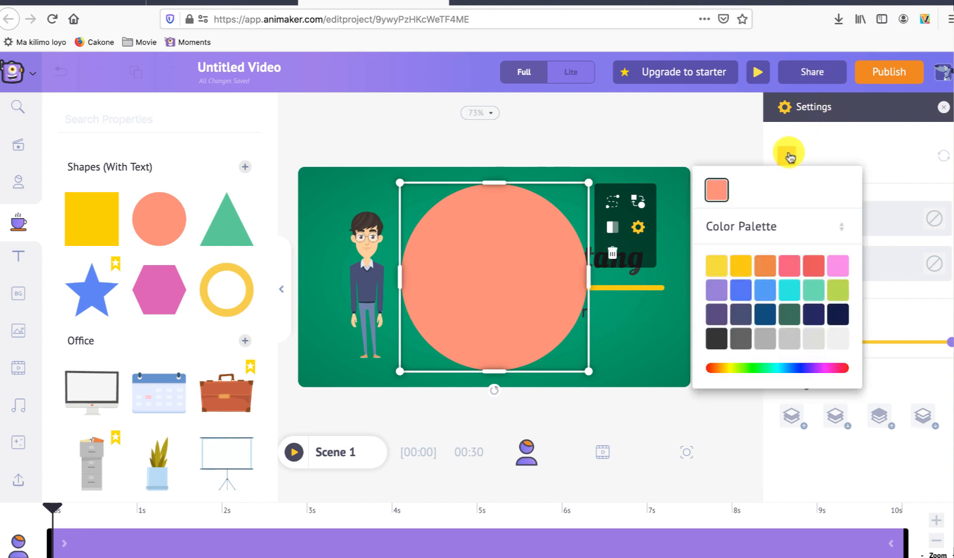
left_click(717, 267)
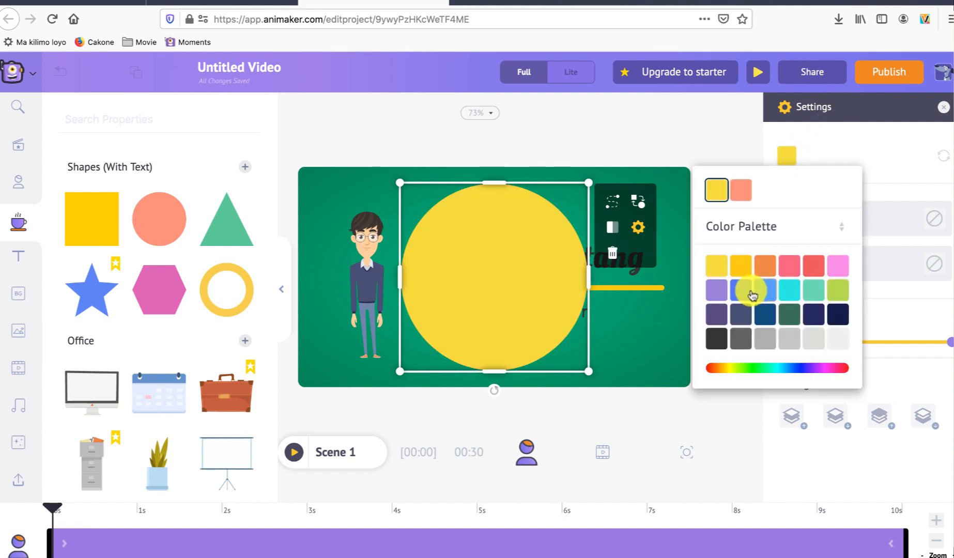
left_click(734, 368)
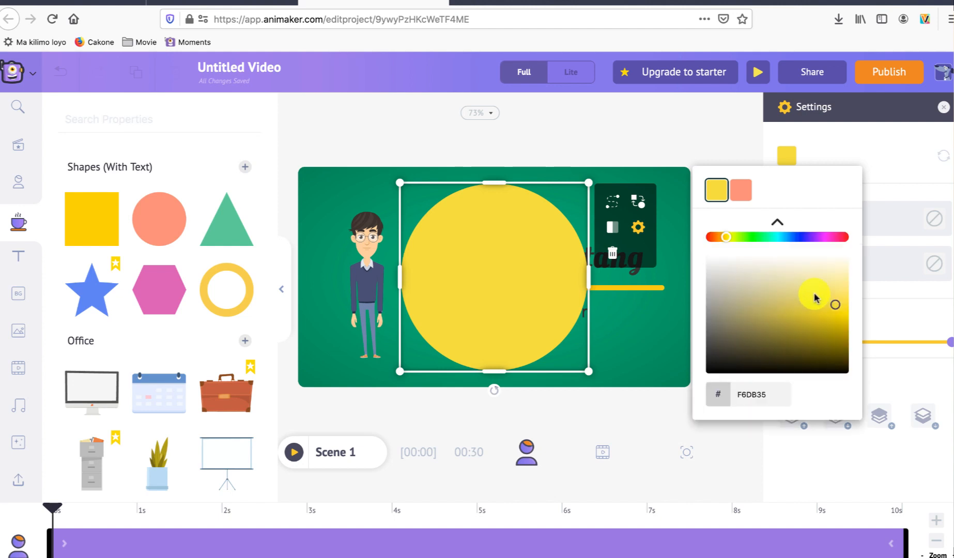
left_click(781, 285)
left_click(758, 306)
left_click_drag(758, 311, 761, 316)
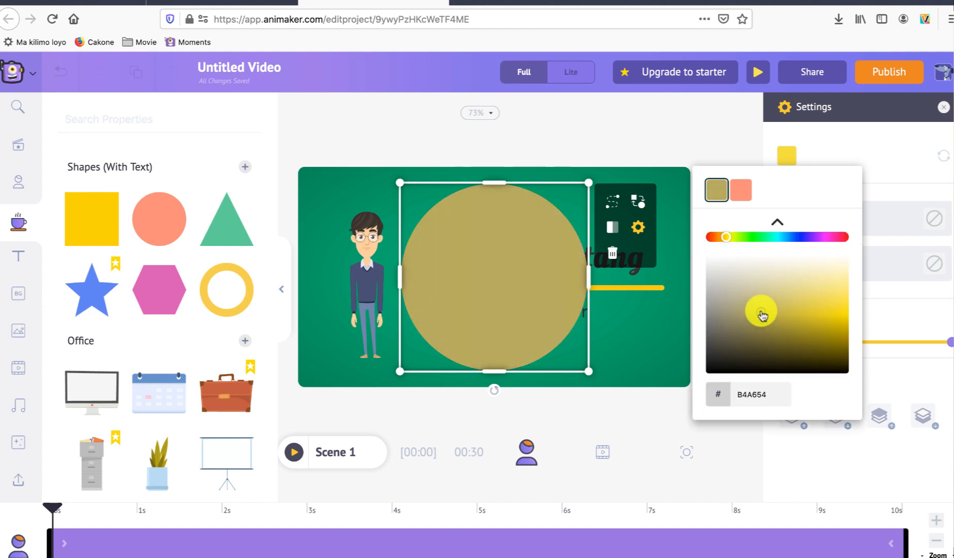
left_click(655, 345)
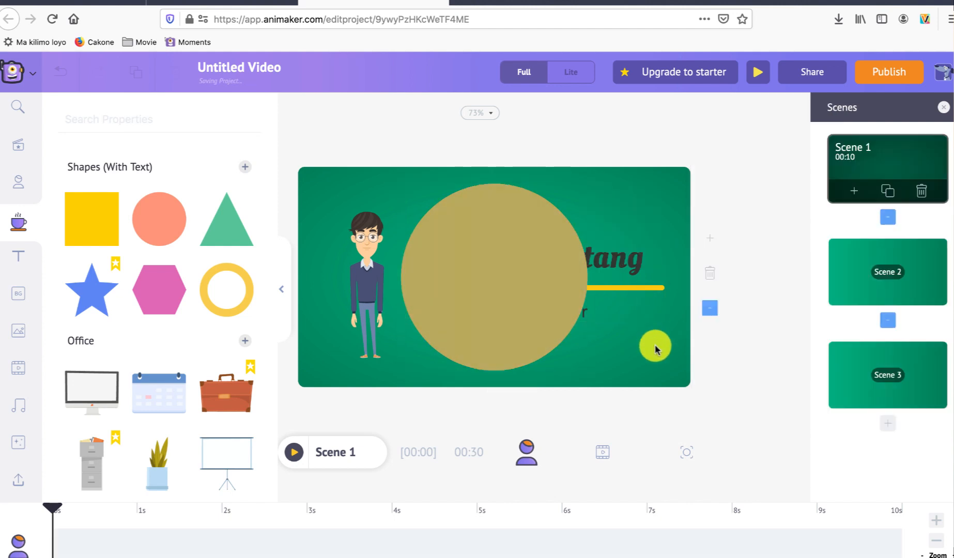
Step: Send the circle behind the text group at nearly the scene's full height, and shrink the text to fit inside it
left_click_drag(506, 333, 549, 333)
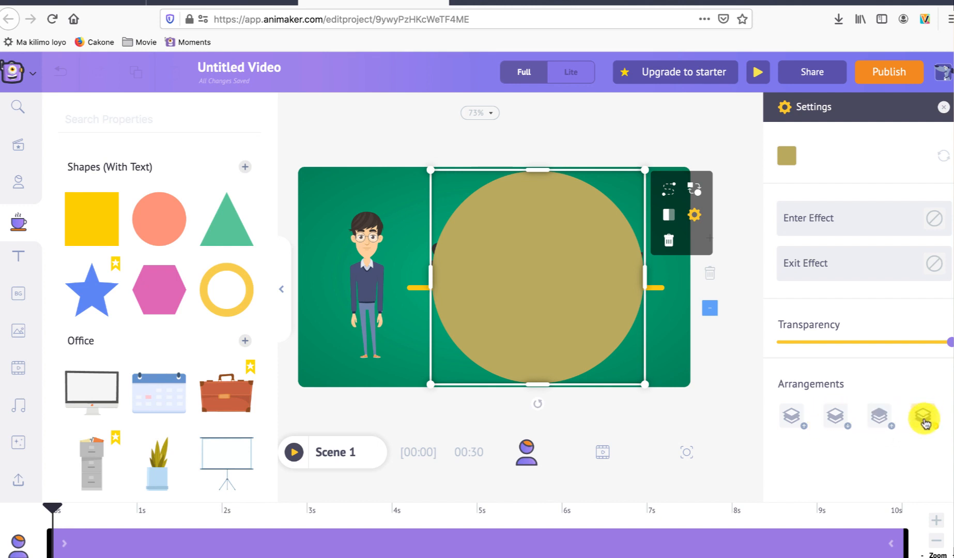
left_click(924, 419)
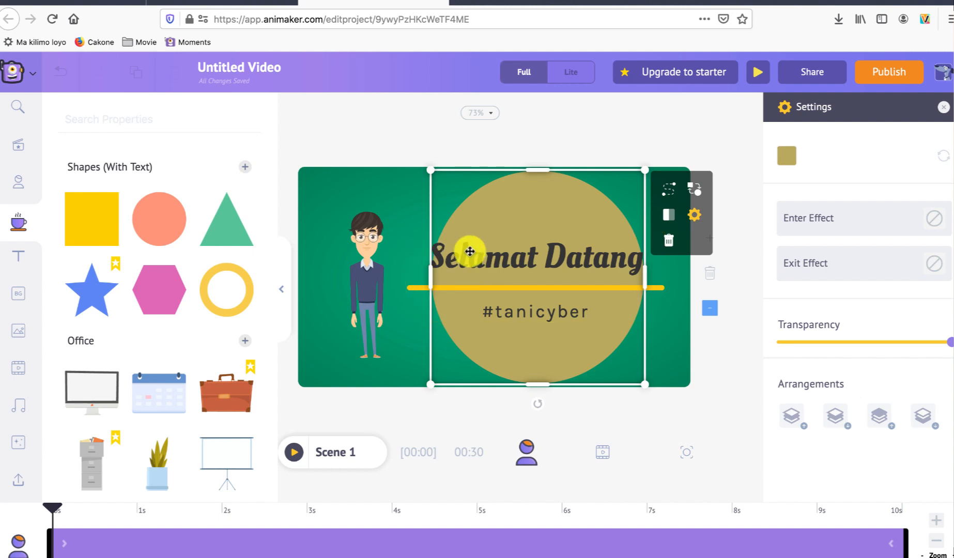
left_click(657, 337)
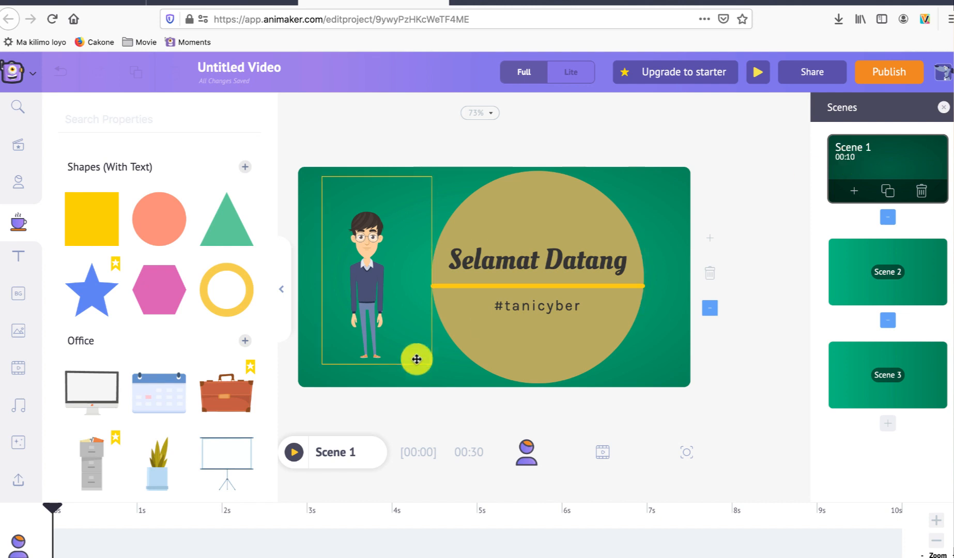
Step: Preview Scene 1 and shorten its duration to 5 seconds
left_click(296, 453)
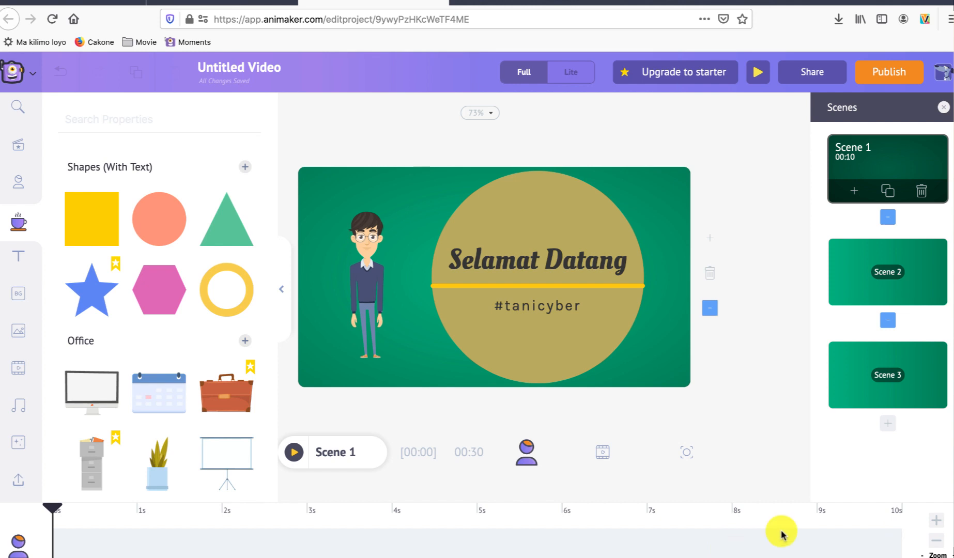
left_click(936, 542)
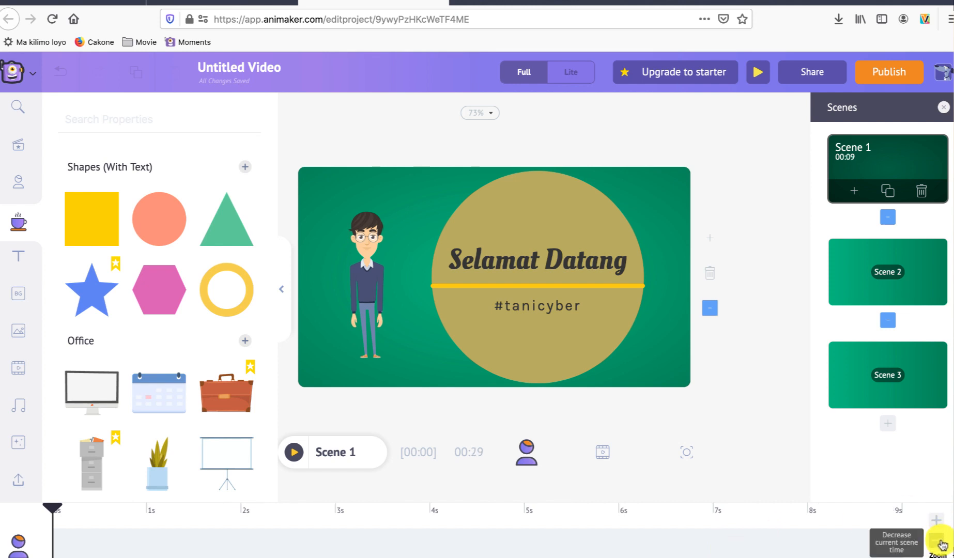
left_click(936, 541)
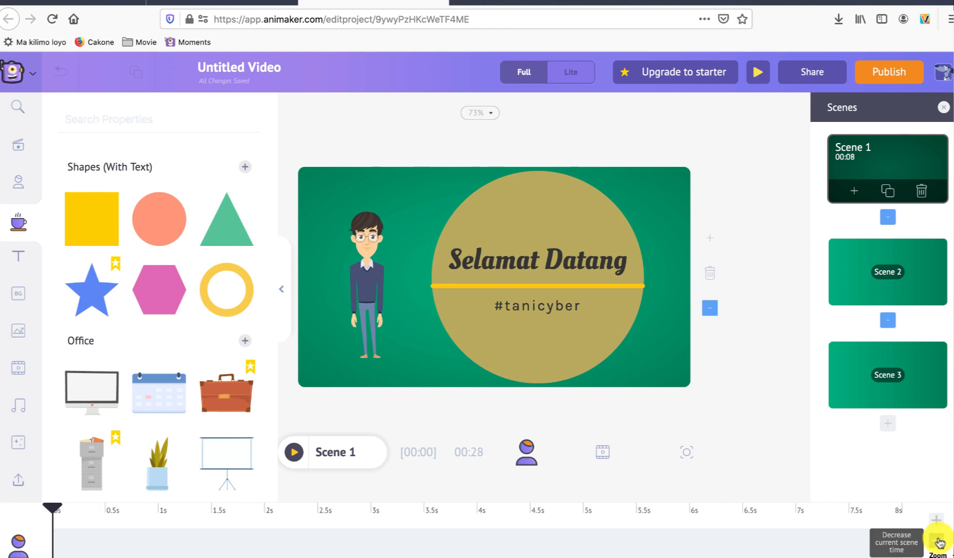
left_click(936, 541)
left_click(936, 542)
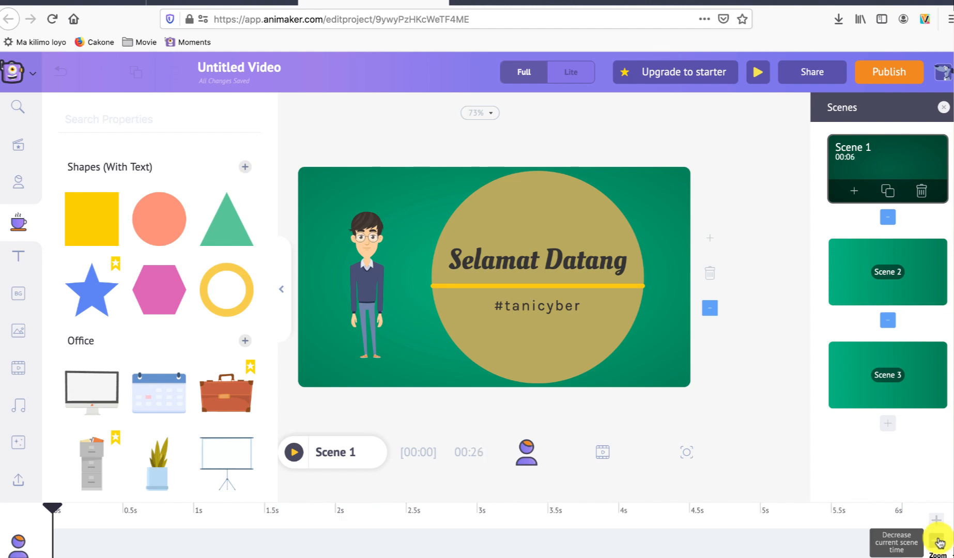
left_click(936, 542)
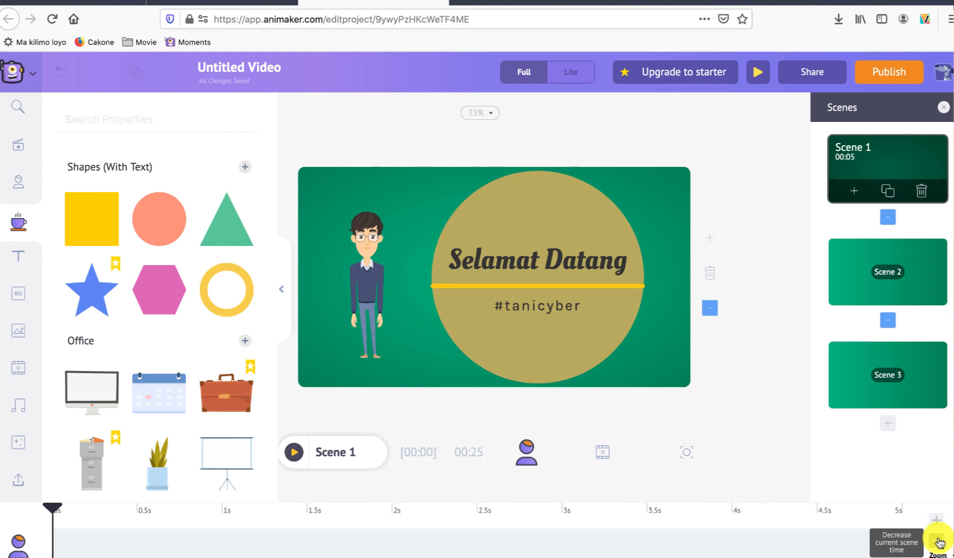
left_click(295, 453)
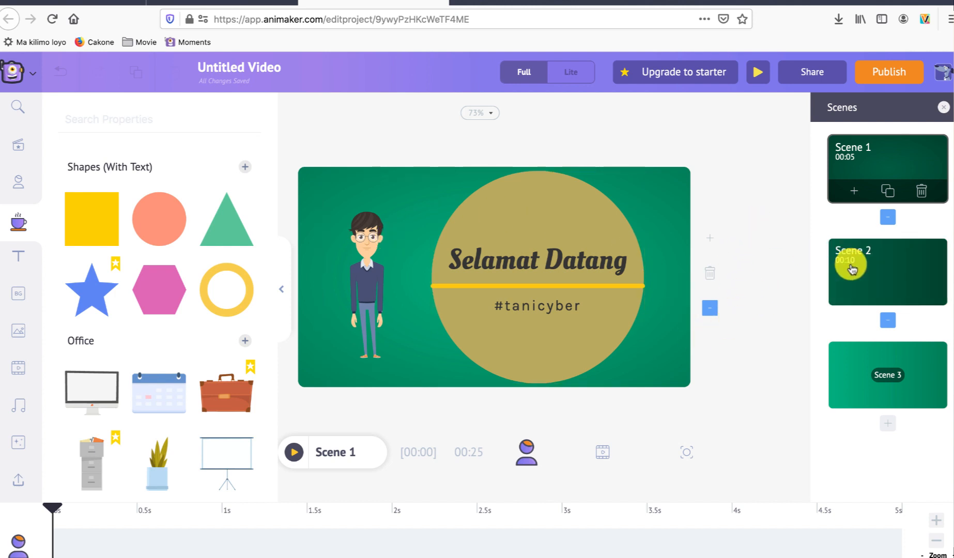
Step: Insert the casual male character with glasses into Scene 2
left_click(849, 259)
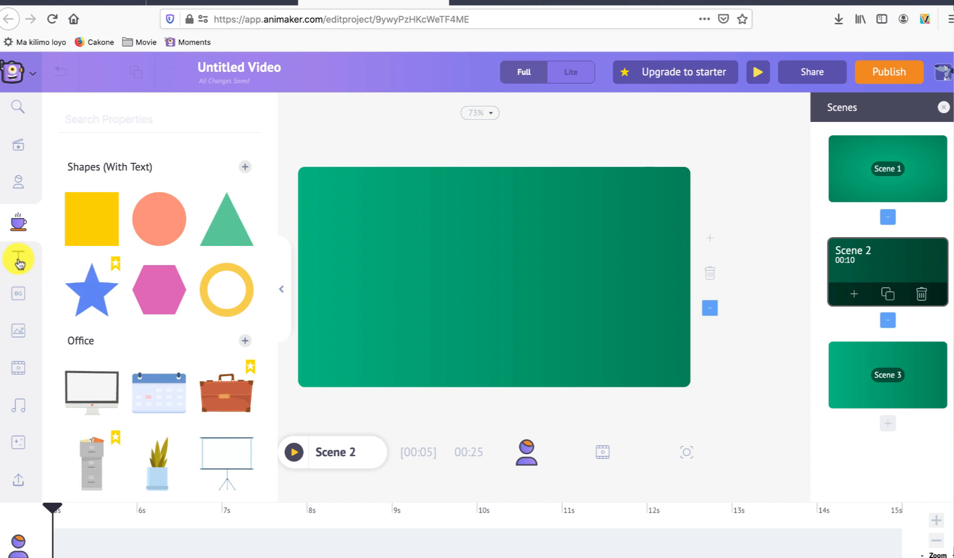
left_click(18, 257)
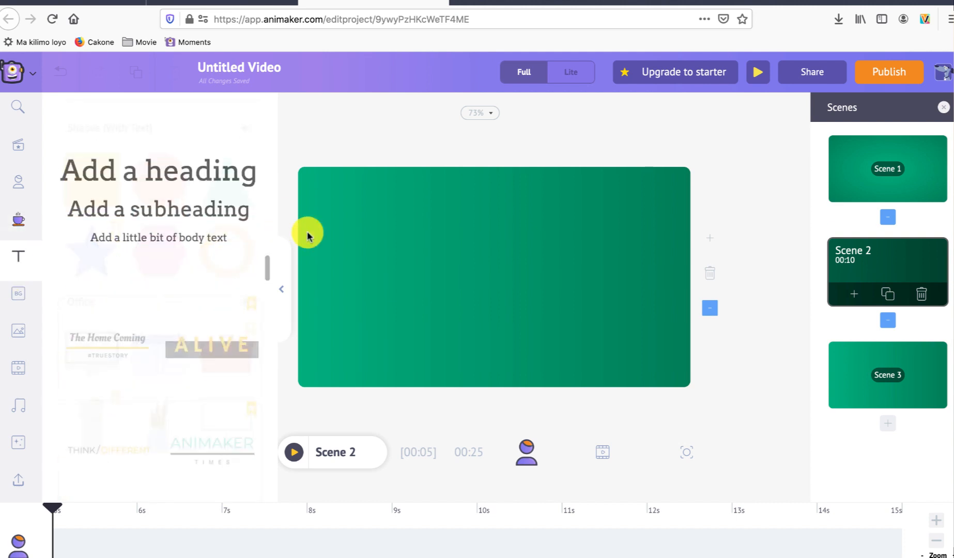
left_click(18, 184)
left_click(107, 224)
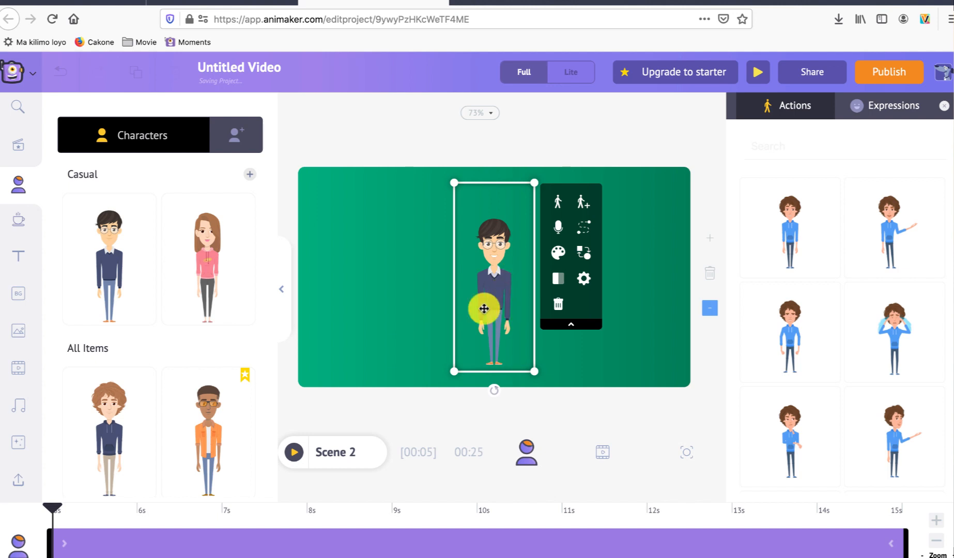
Step: Enlarge the Scene 2 character at the scene's left side so its legs extend below the frame, and apply the hand-on-chin thinking action
left_click_drag(485, 309, 392, 304)
left_click_drag(428, 181, 452, 104)
left_click_drag(411, 239, 376, 323)
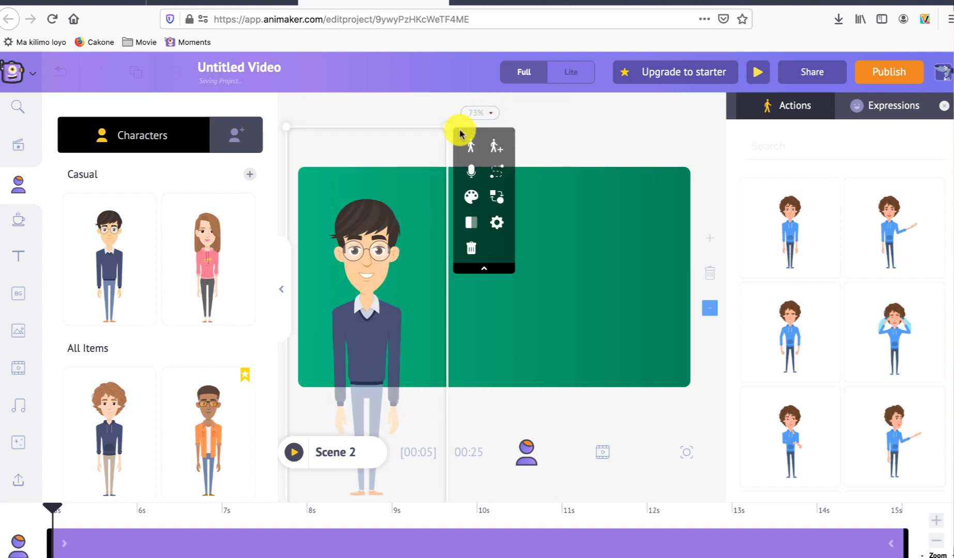
left_click_drag(449, 126, 453, 121)
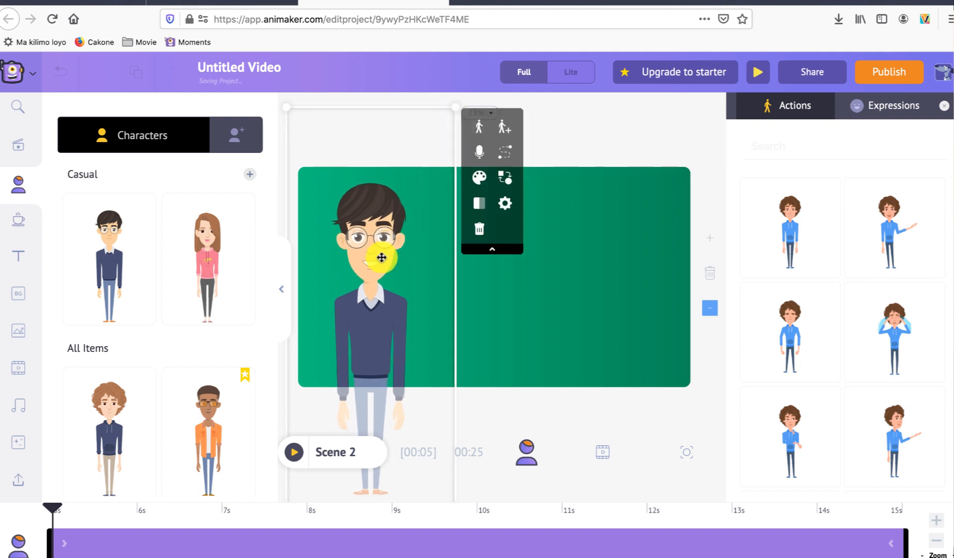
left_click_drag(379, 253, 383, 253)
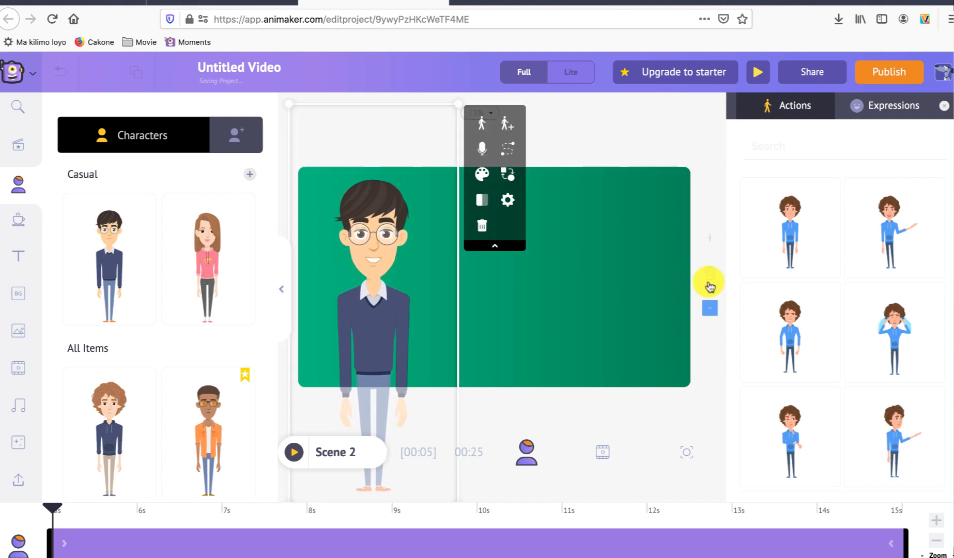
left_click(790, 331)
left_click(865, 236)
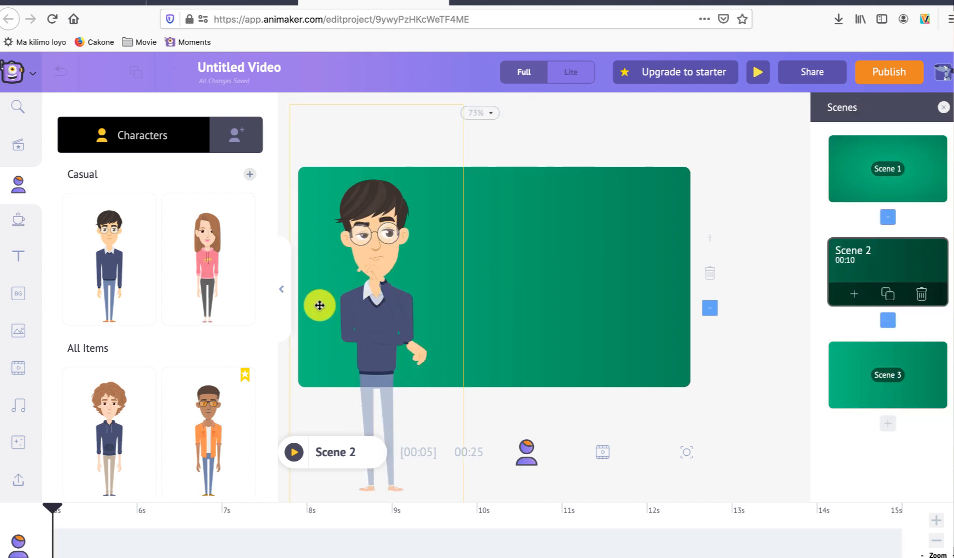
Step: Add a subheading reading "Belajar Jaringan Susah??" to Scene 2 and place it to the right of the character's face
left_click(17, 254)
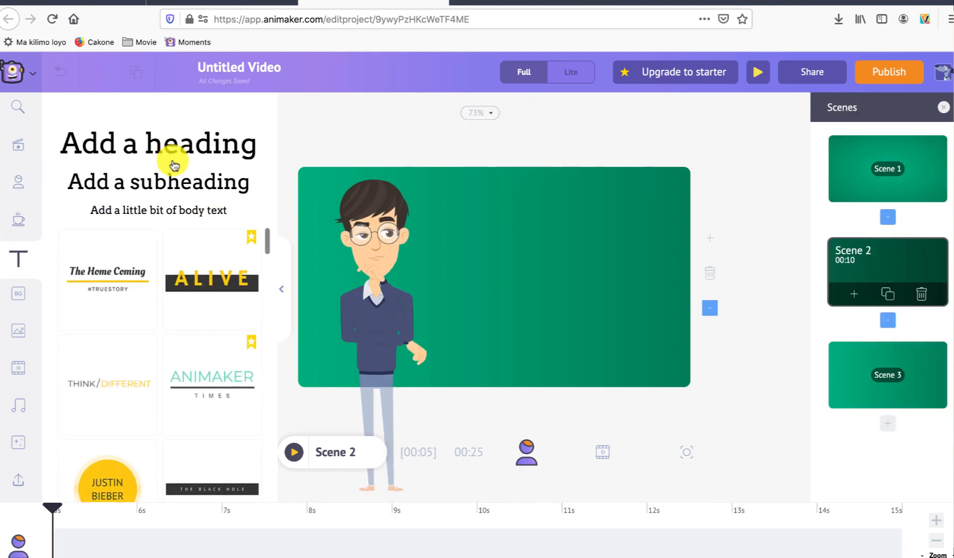
left_click(173, 182)
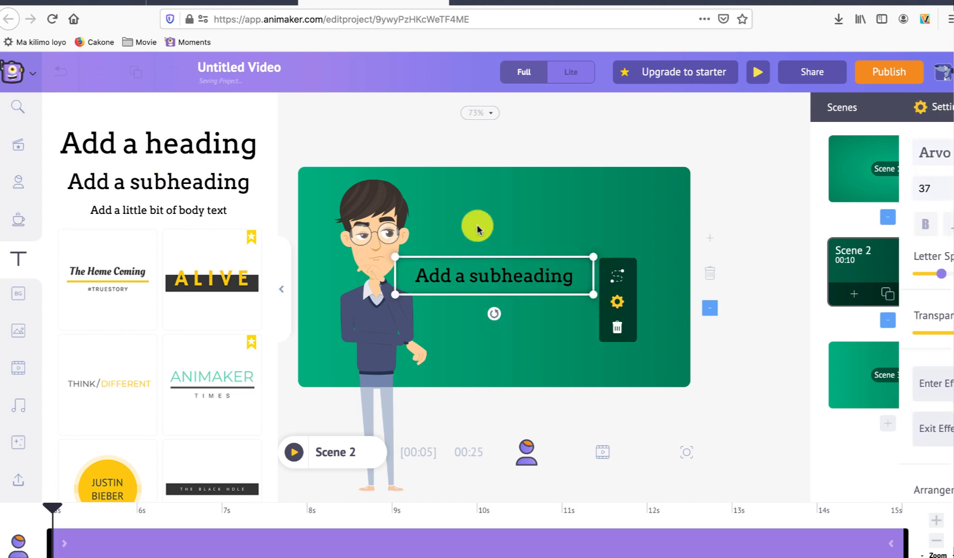
double_click(516, 276)
type("Belajar Jaringan Susah??")
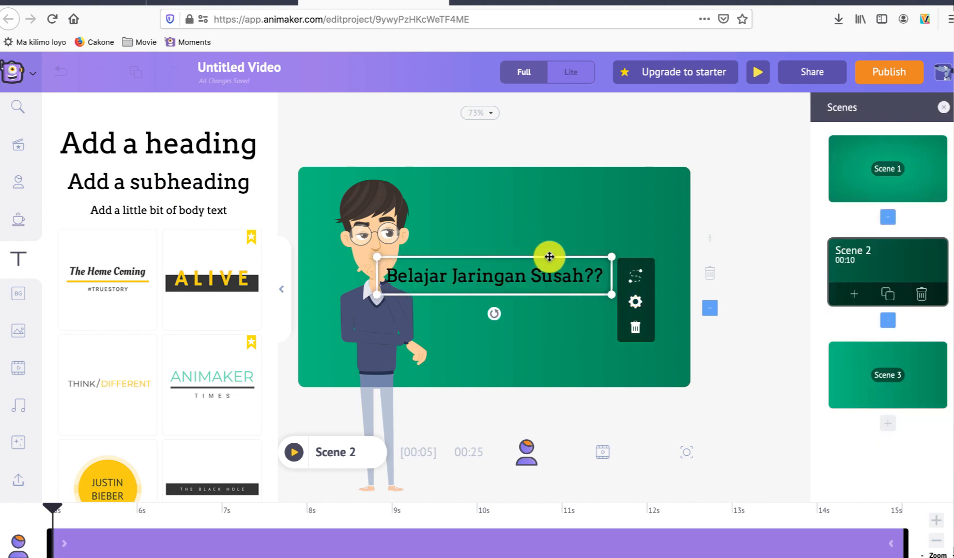
left_click_drag(550, 258, 580, 258)
Step: Add a second subheading below it reading "Siapa Bilang, ayo belajar bersama kami, yang susah jadi gampang", fitted on two lines beside the character
left_click(173, 182)
double_click(580, 258)
type("Siapa Bilang, ")
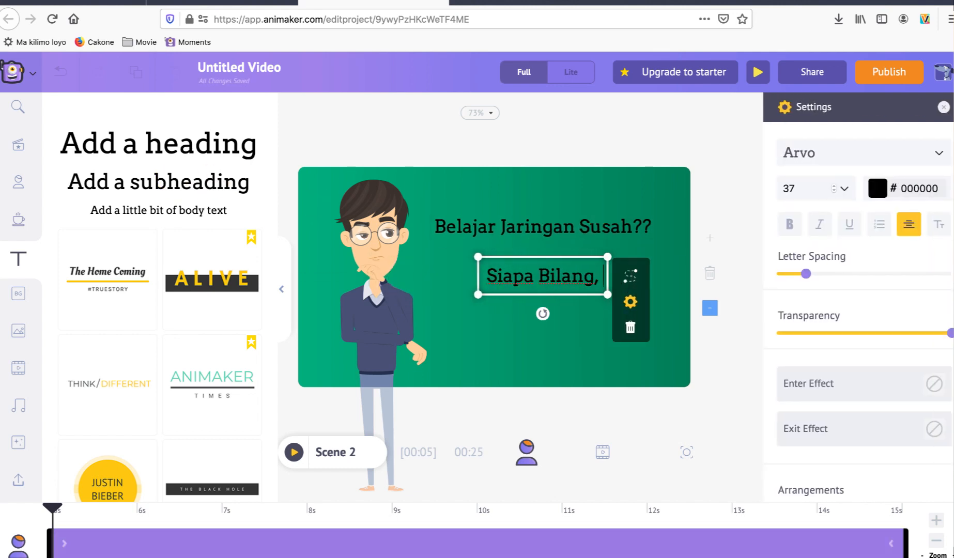
type("ayo belajar bersama kami, yang susah jadi gampang")
left_click_drag(392, 258, 438, 269)
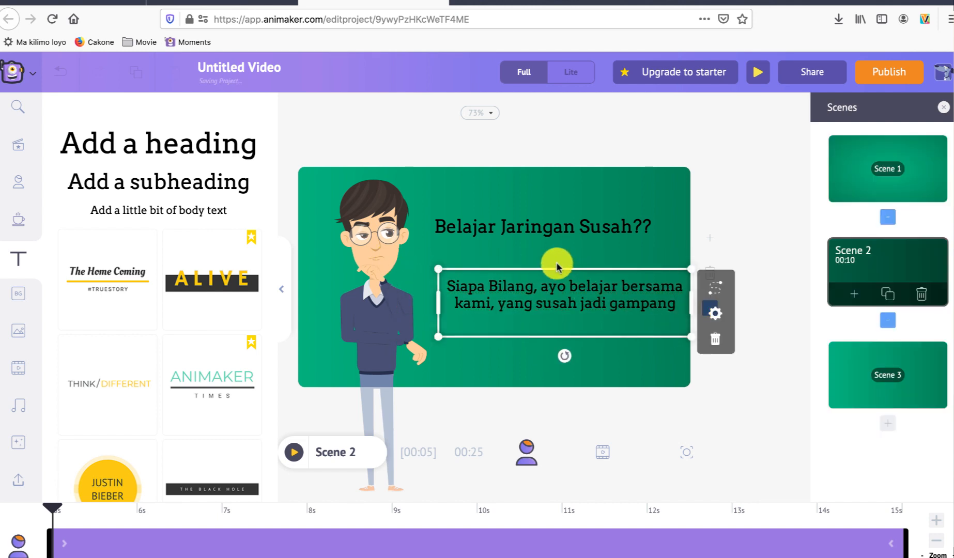
Step: Move the second subheading in Scene 2 up and left so it sits beneath the first, and preview the scene
left_click_drag(558, 265, 536, 257)
left_click(581, 370)
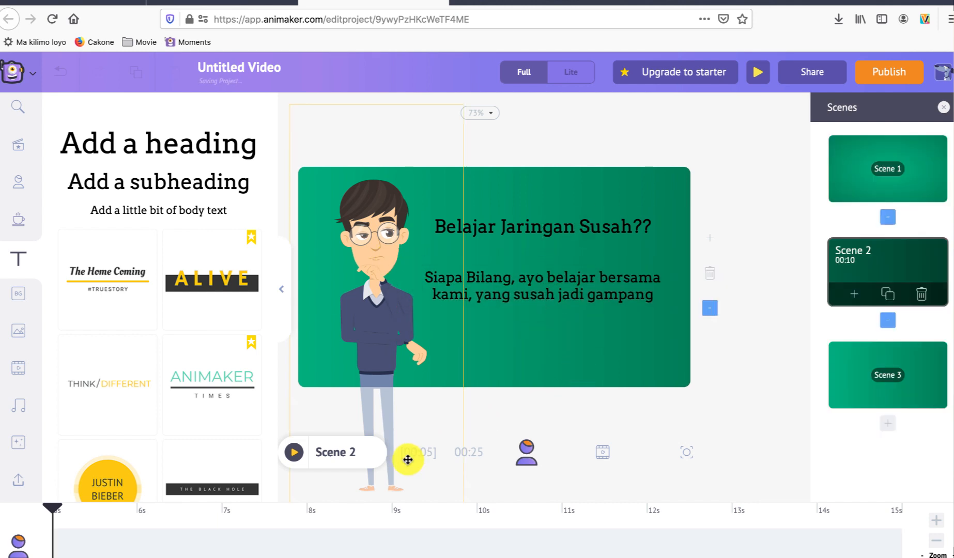
left_click(293, 453)
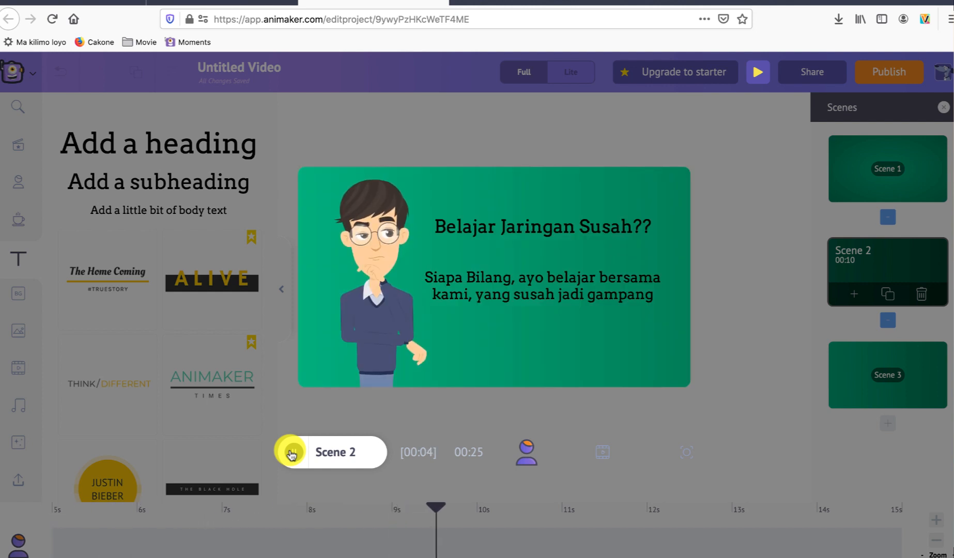
left_click(292, 454)
Step: View the enter effects available for the second subheading in Scene 2
double_click(519, 284)
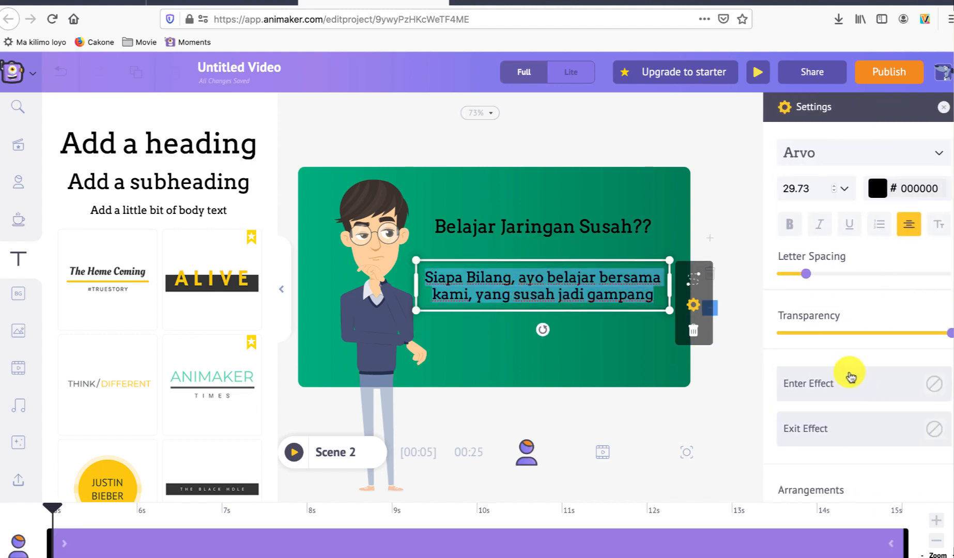
left_click(851, 392)
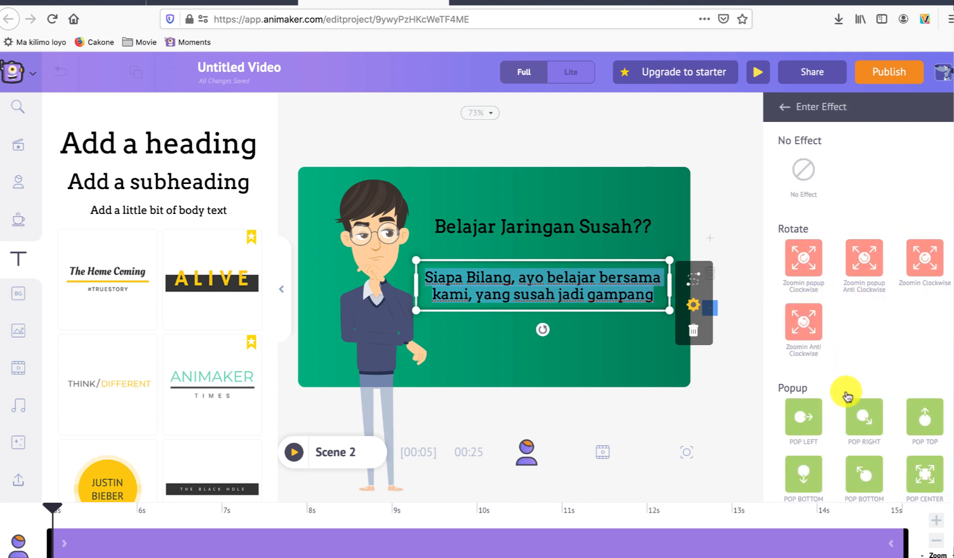
left_click(640, 380)
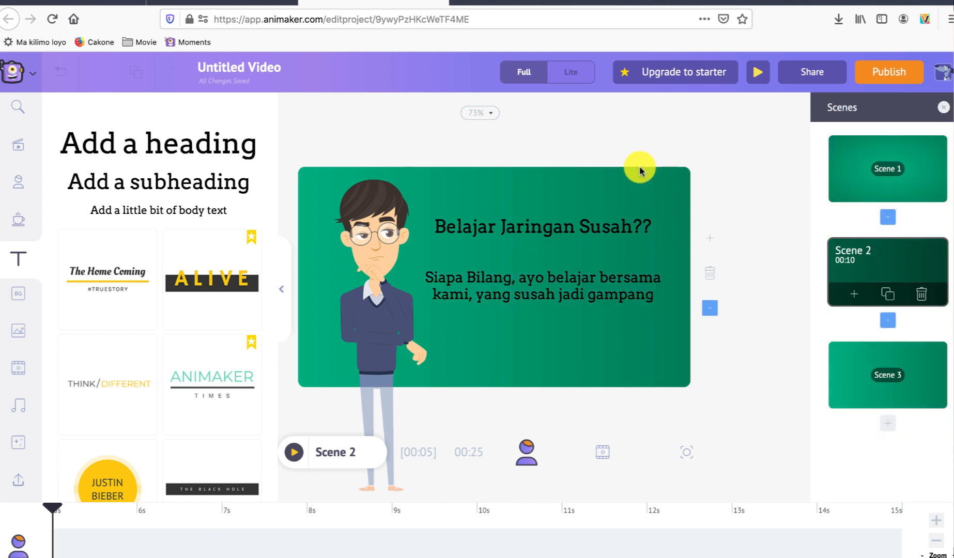
Step: Apply the Slide Left transition between Scene 1 and Scene 2, and preview the video
left_click(841, 175)
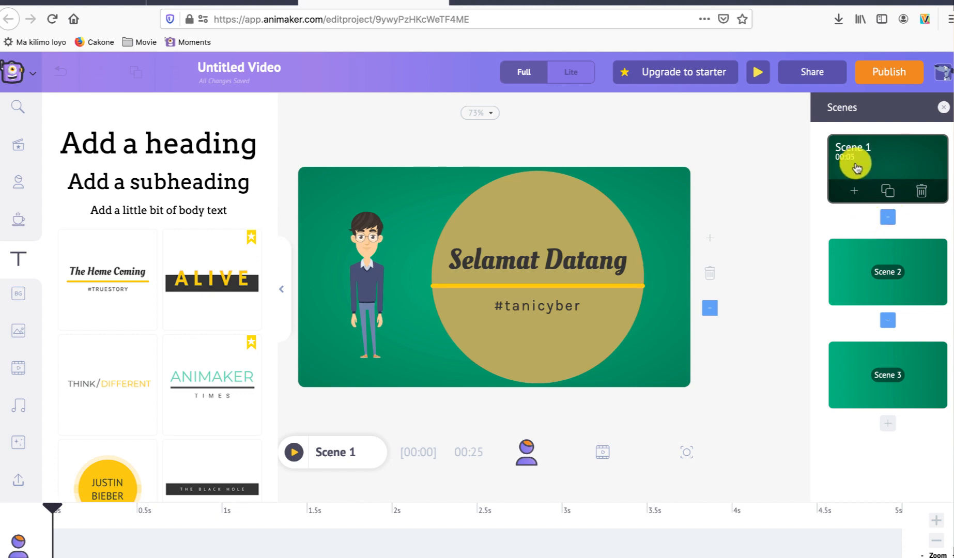
left_click(889, 221)
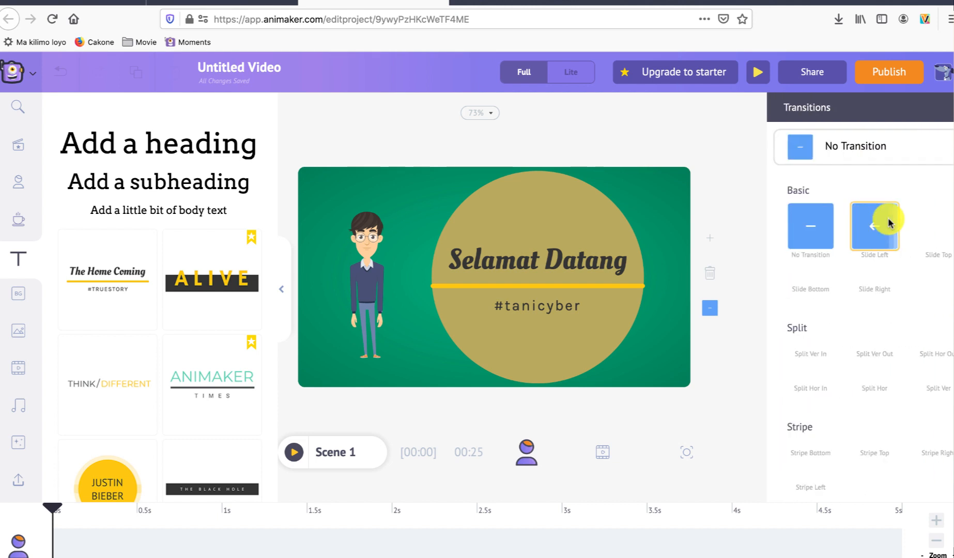
left_click(850, 228)
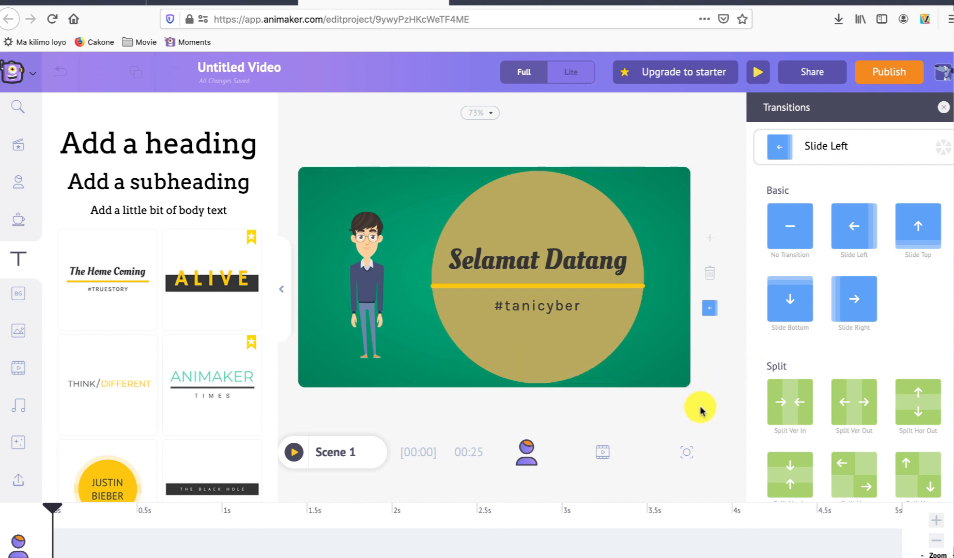
left_click(946, 109)
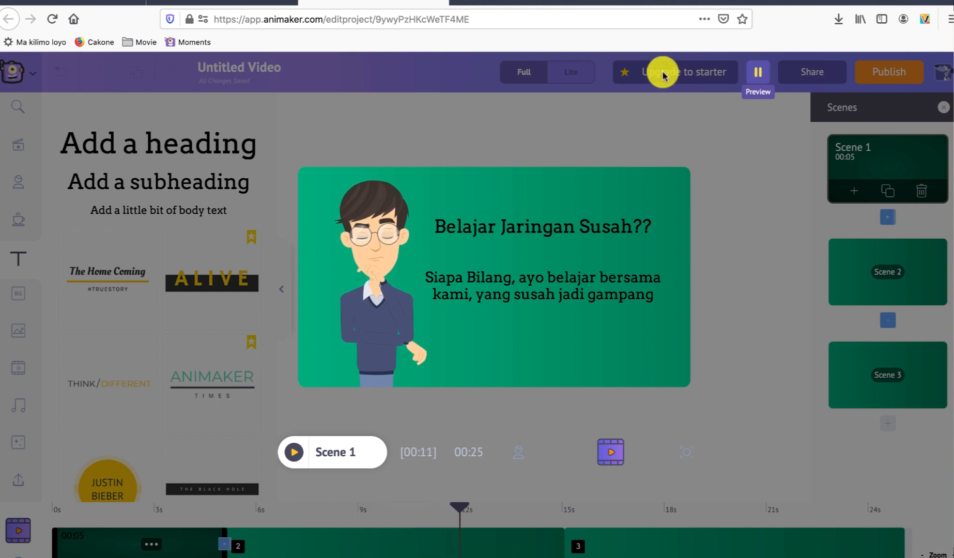
left_click(758, 77)
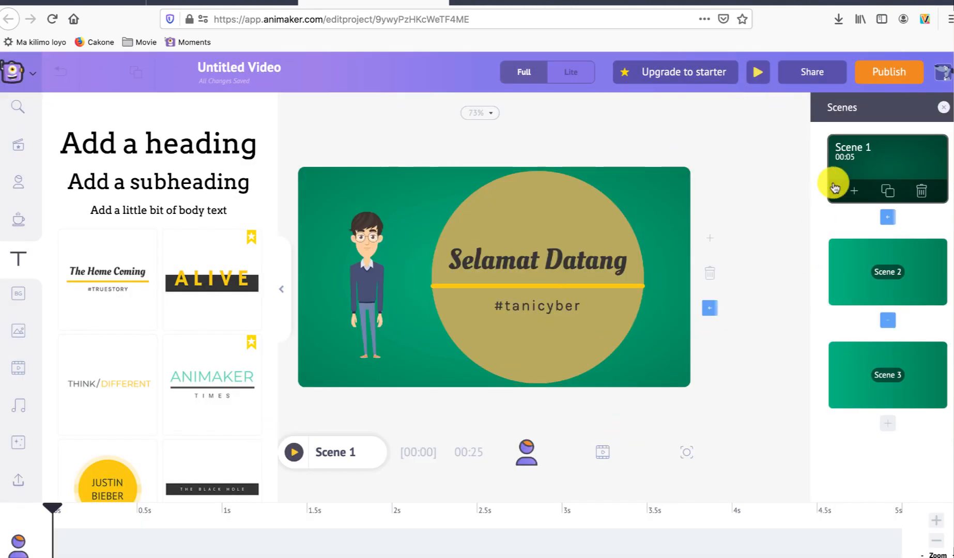
Step: Insert the casual male character with glasses into Scene 3, apply the raised-fists action, and place it at the scene's right side
left_click(858, 273)
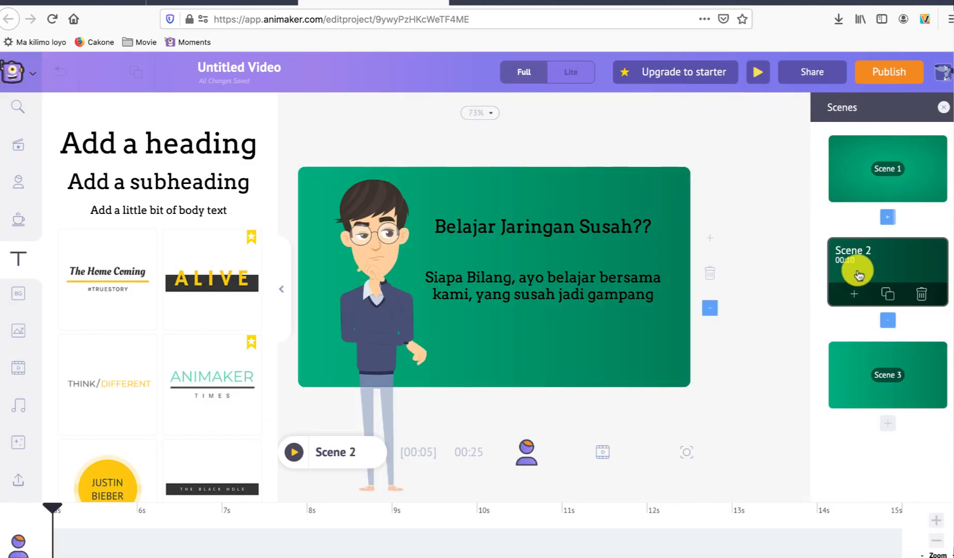
left_click(859, 368)
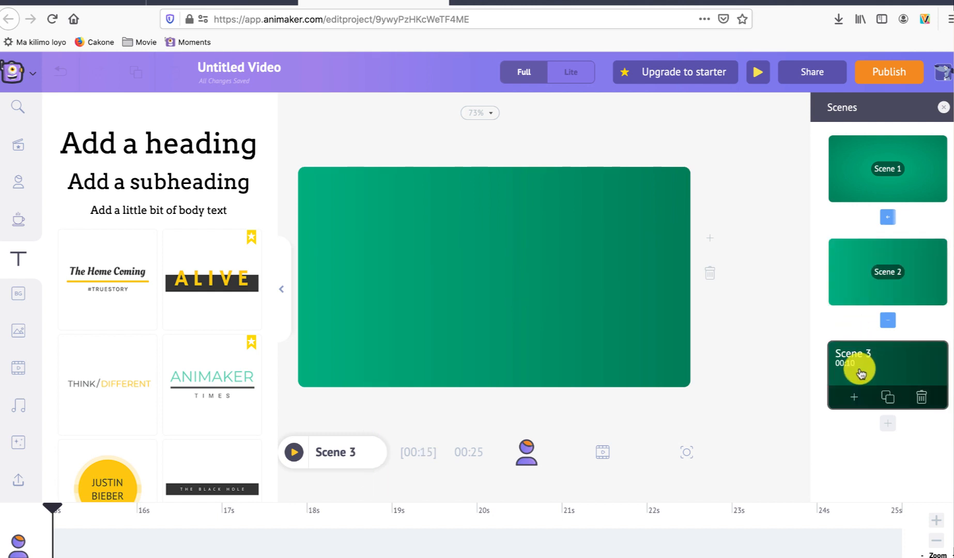
left_click(13, 179)
left_click(122, 251)
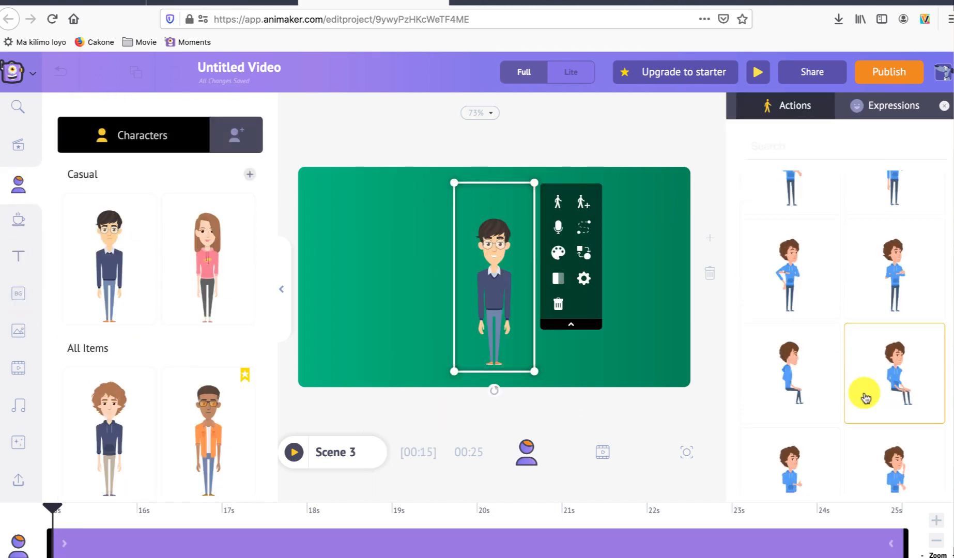
left_click(800, 414)
left_click_drag(631, 244, 624, 281)
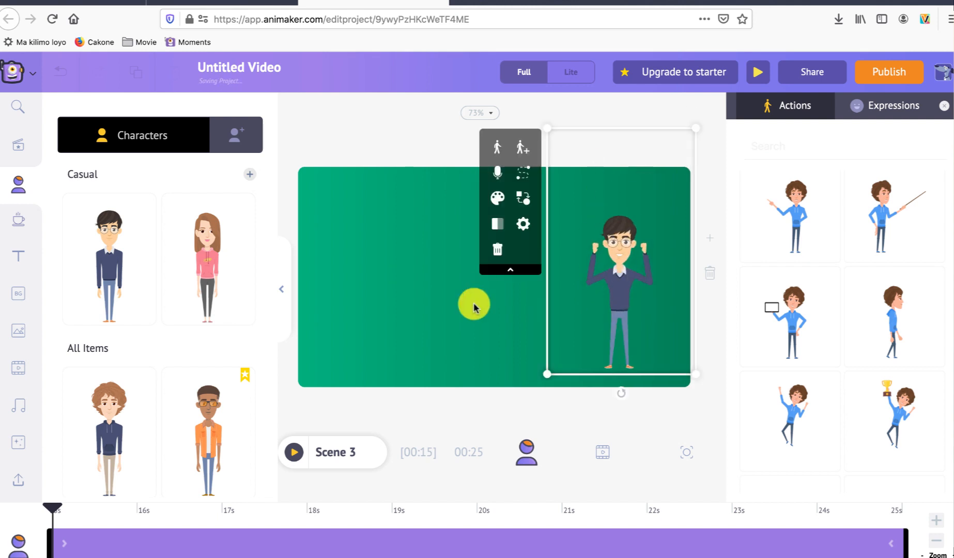
left_click(475, 305)
Step: Add a heading reading "Semangat" to Scene 3, enlarged and placed to the left of the character
left_click(15, 251)
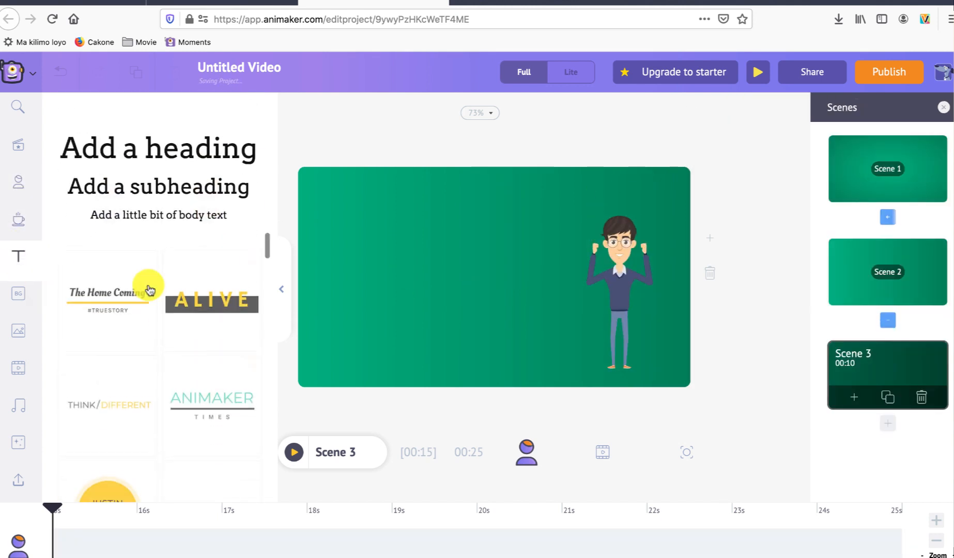
left_click(206, 136)
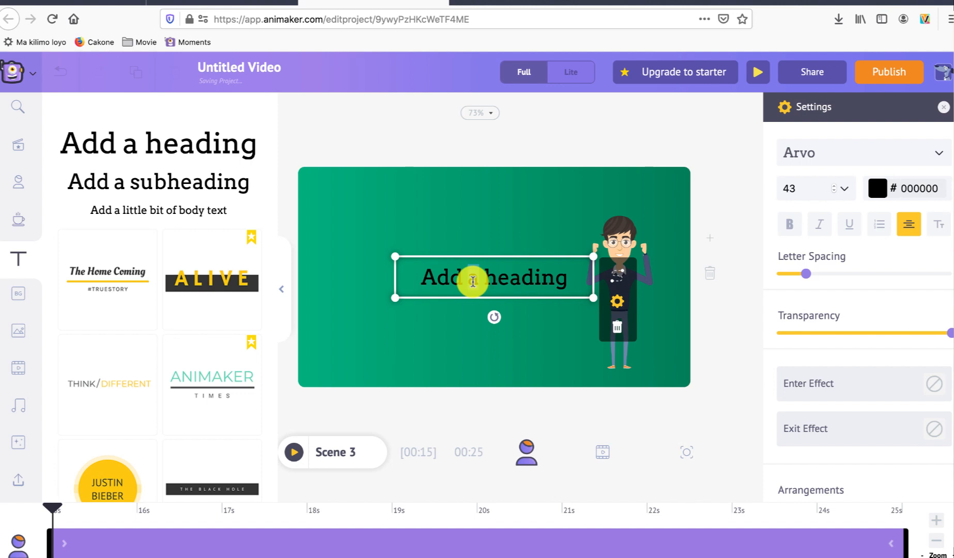
key("BackSpace")
key("BackSpace")
key("BackSpace")
key("BackSpace")
key("super+a")
key("BackSpace")
type("Semangat")
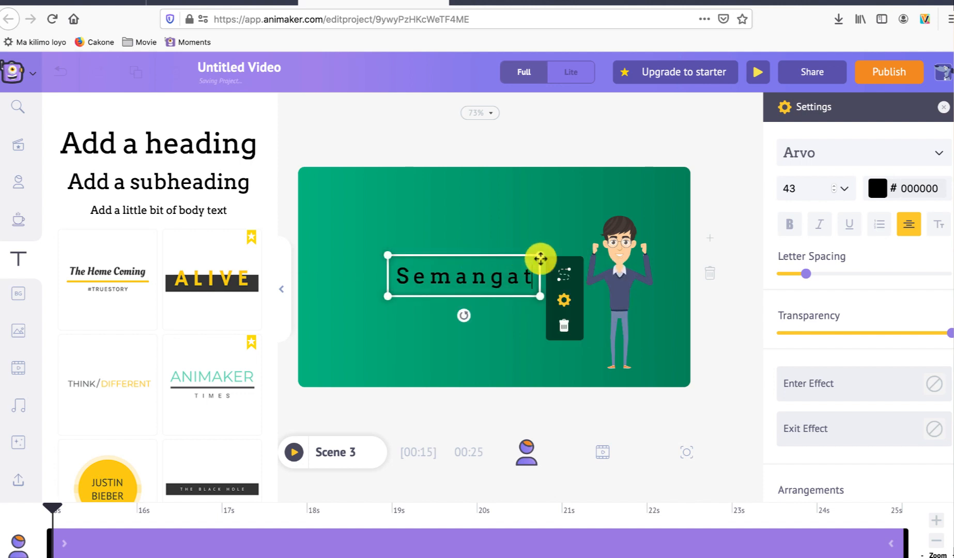
left_click_drag(541, 259, 507, 238)
left_click(488, 330)
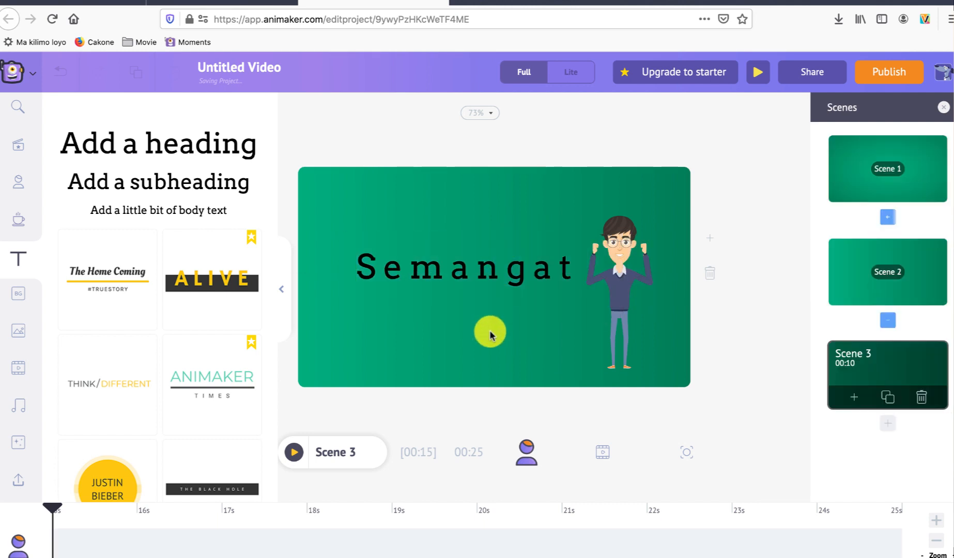
Step: Change the Scene 3 background to the teal-to-beige gradient
left_click(409, 324)
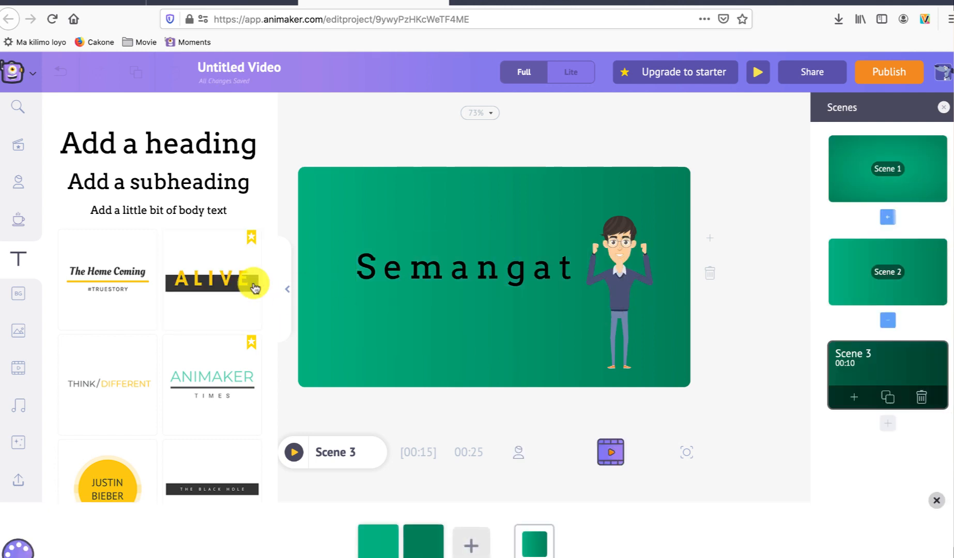
left_click(18, 293)
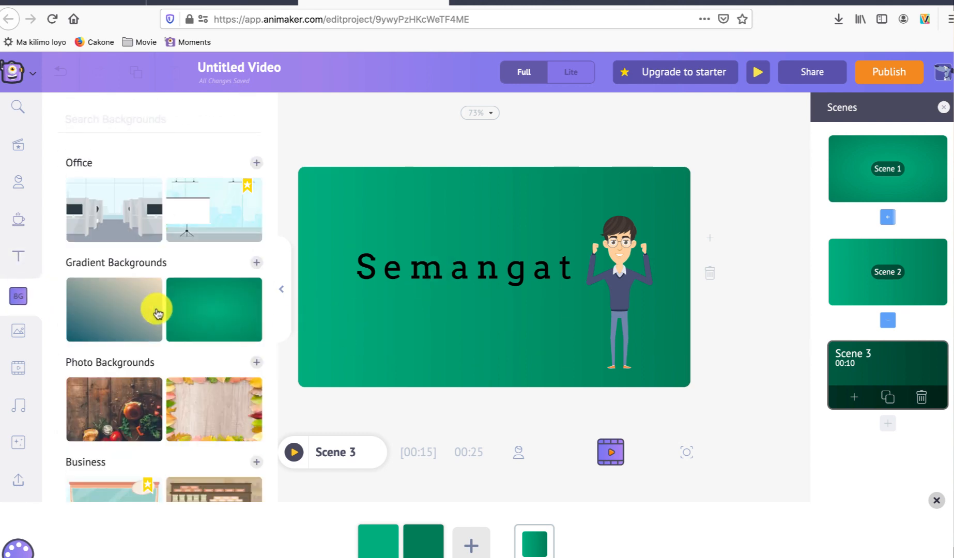
left_click(144, 298)
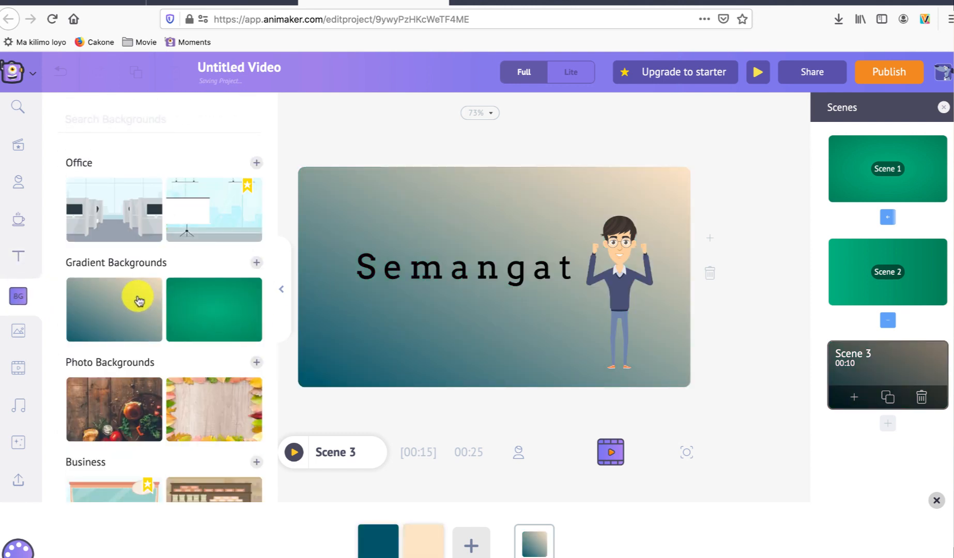
left_click(194, 309)
left_click(135, 300)
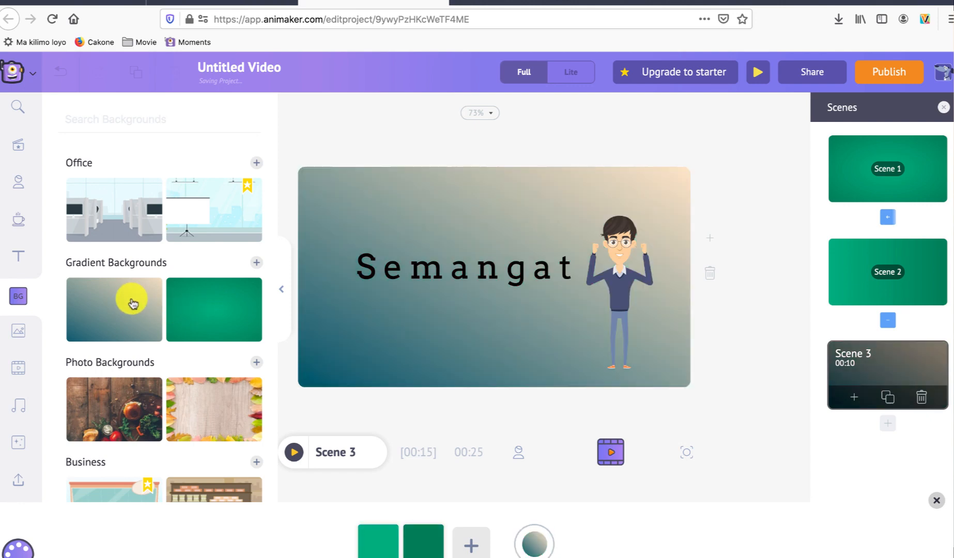
Step: Try the office backgrounds on Scene 3, and return to the teal-to-beige gradient
left_click(202, 222)
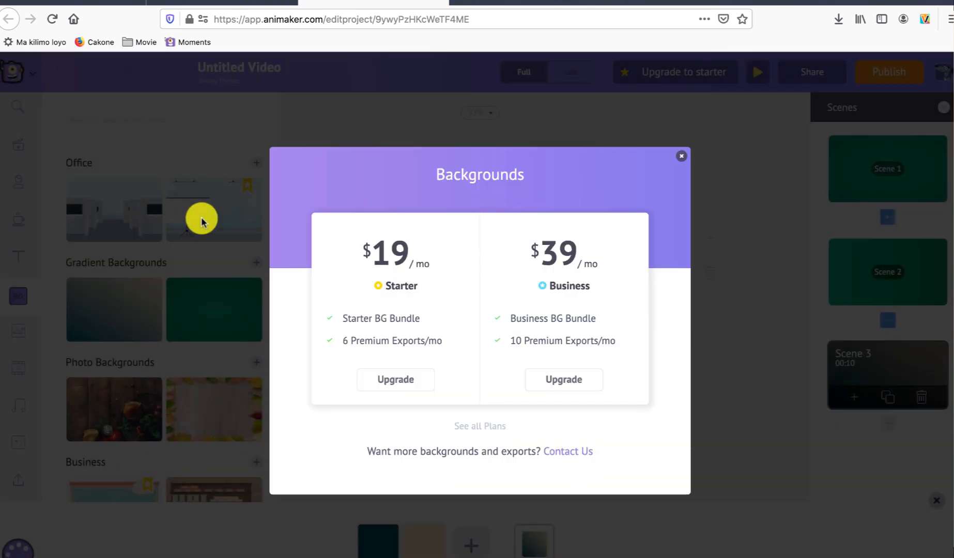
left_click(682, 156)
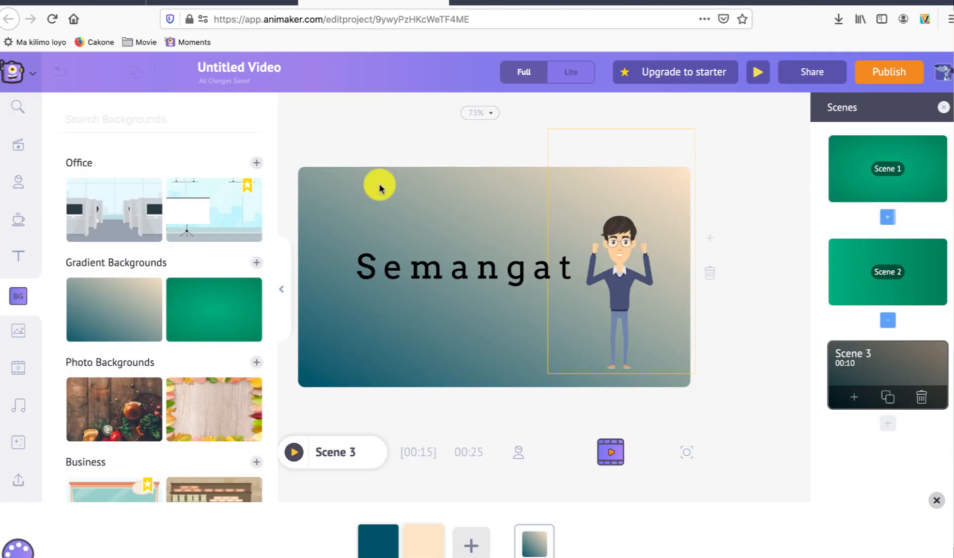
left_click(124, 219)
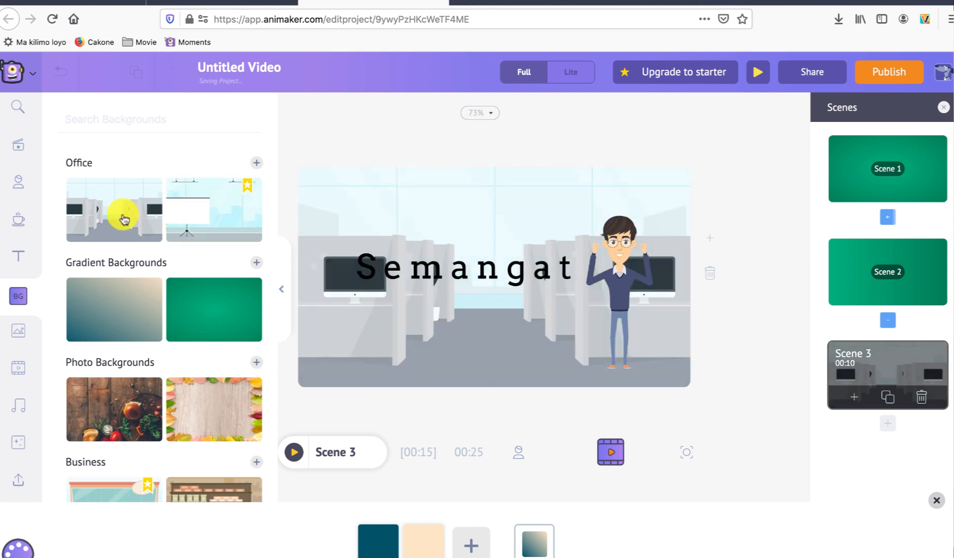
left_click(111, 305)
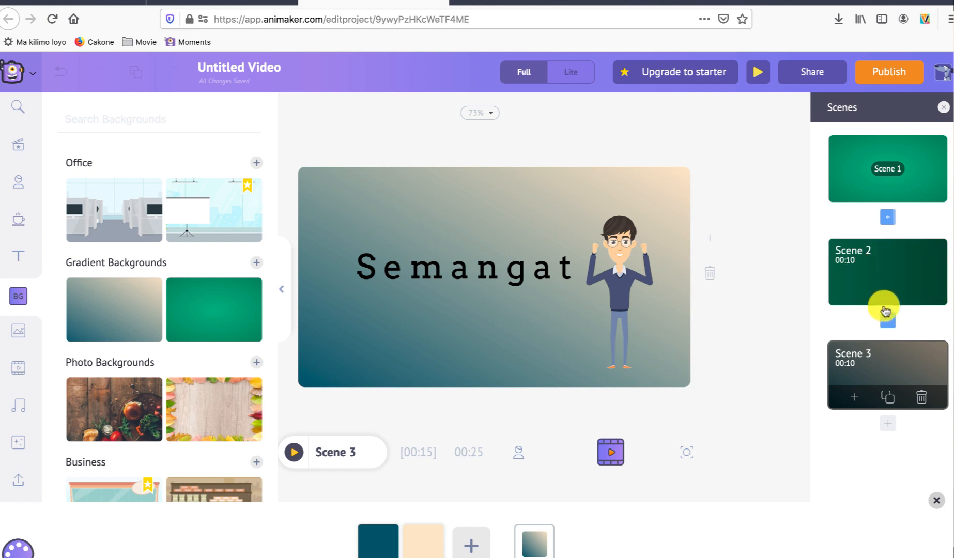
Step: Try the Split Ver Out and Split Ver In transitions between Scene 2 and Scene 3, and settle on Split Hor
left_click(889, 323)
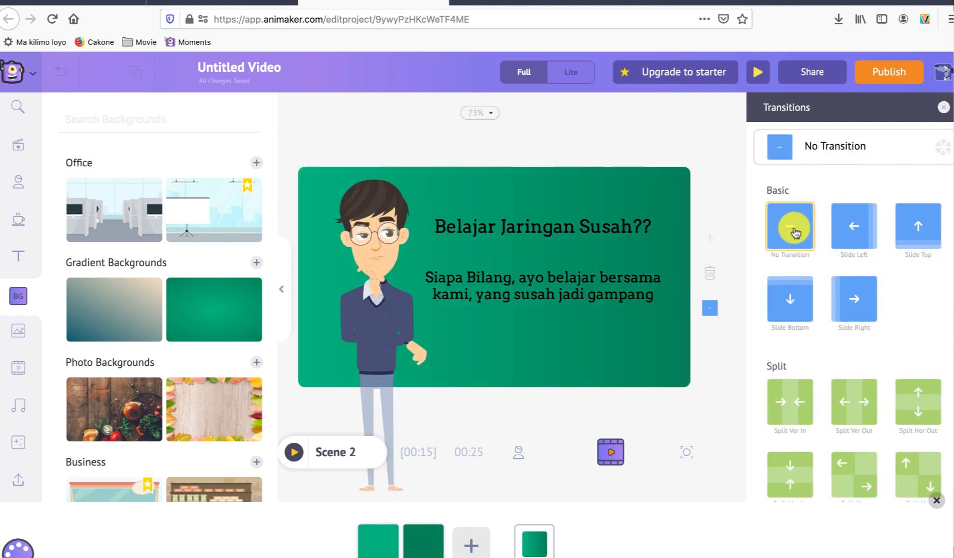
left_click(848, 412)
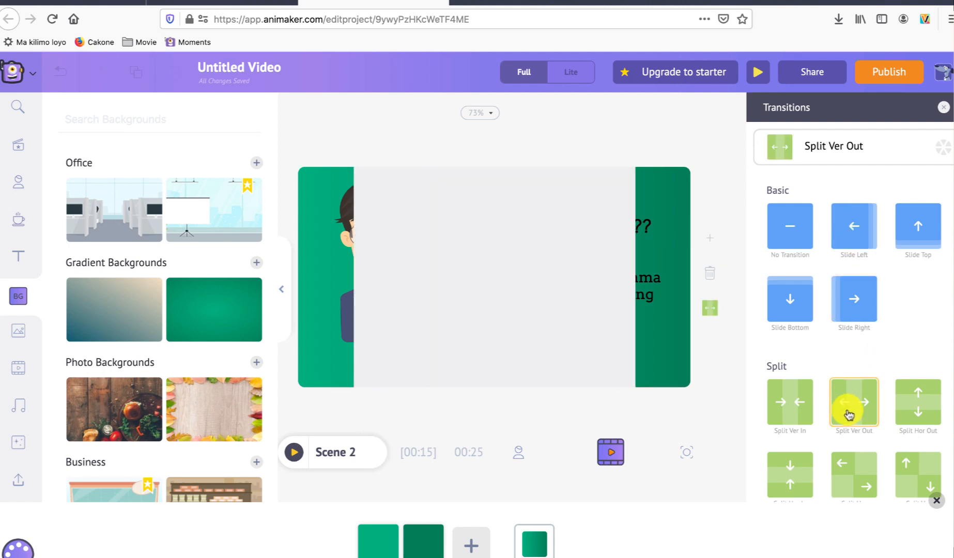
left_click(806, 403)
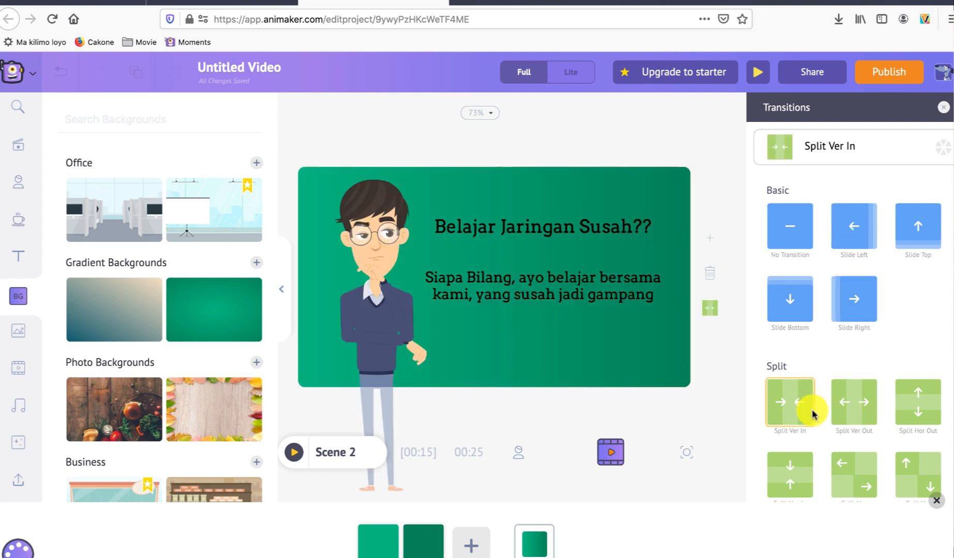
left_click(863, 476)
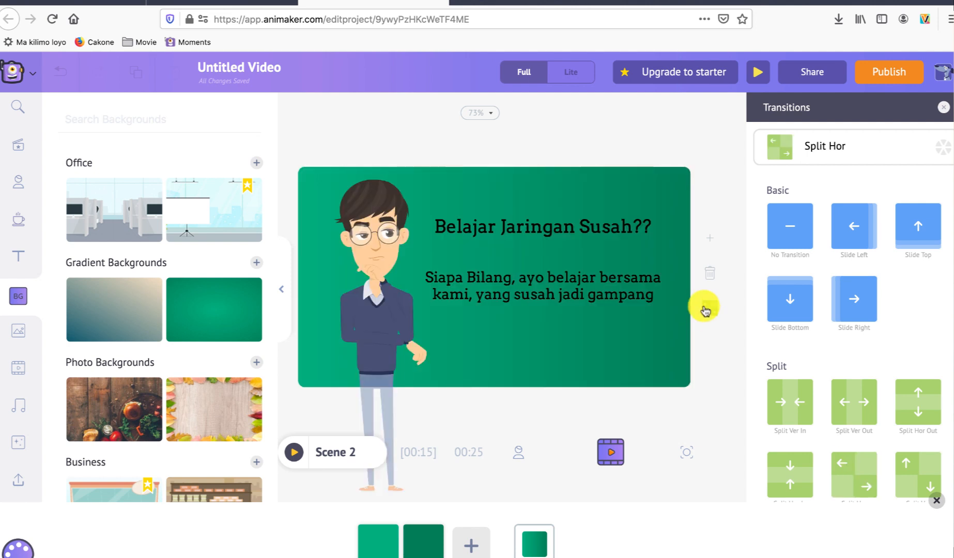
left_click(944, 107)
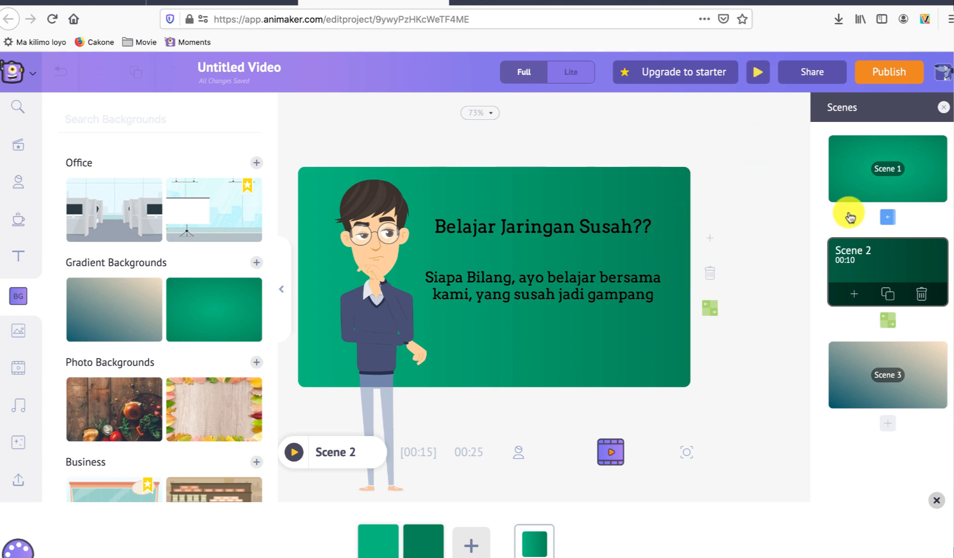
Step: Review Scene 1 and Scene 3, and preview the video to check its scenes and transitions
left_click(861, 178)
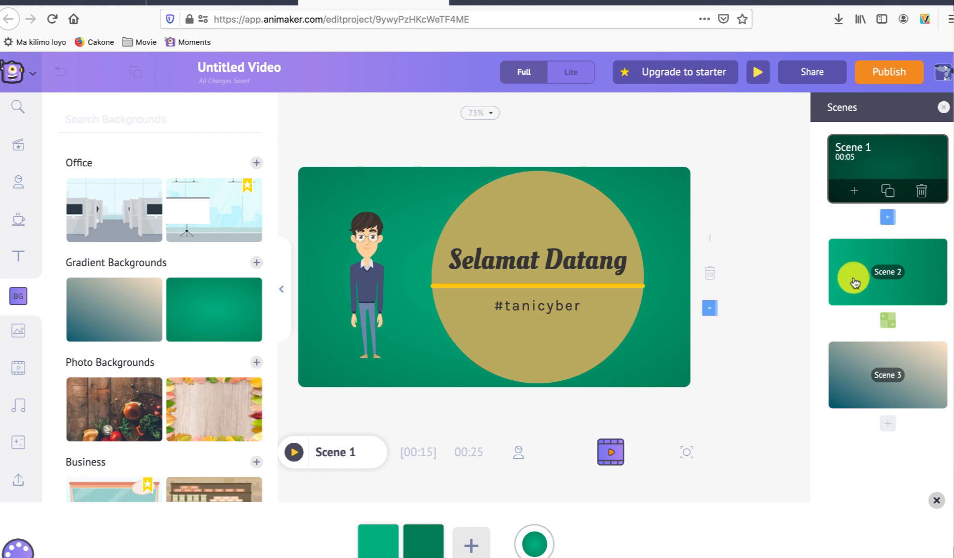
left_click(852, 359)
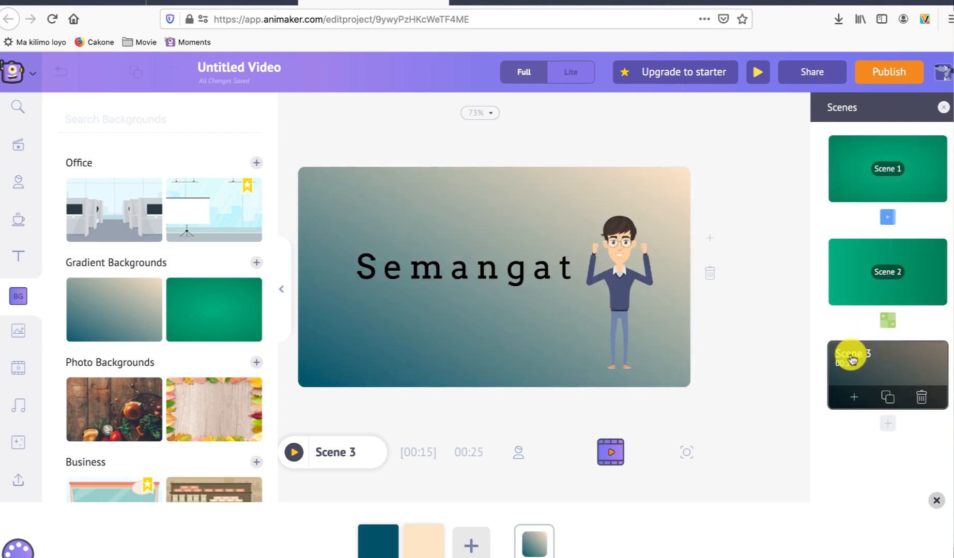
left_click(754, 77)
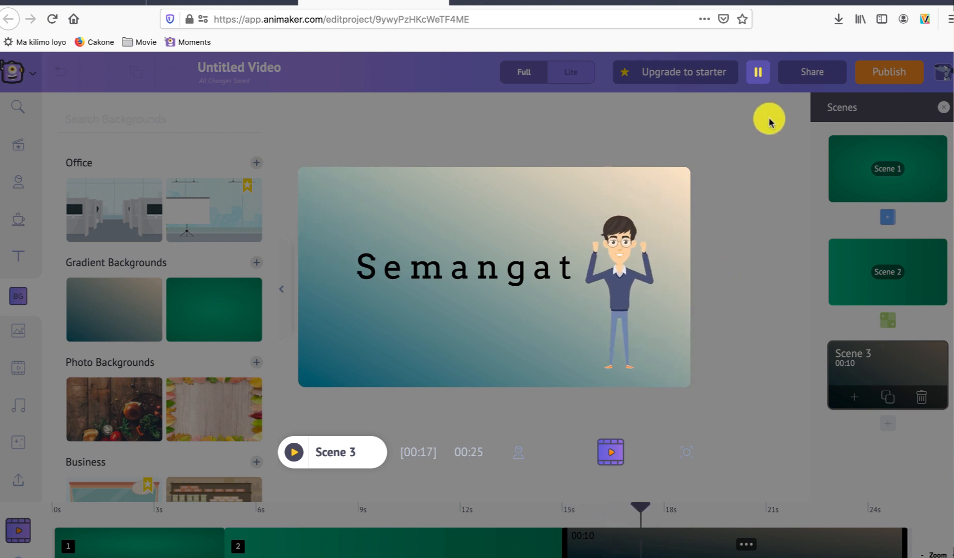
left_click(758, 72)
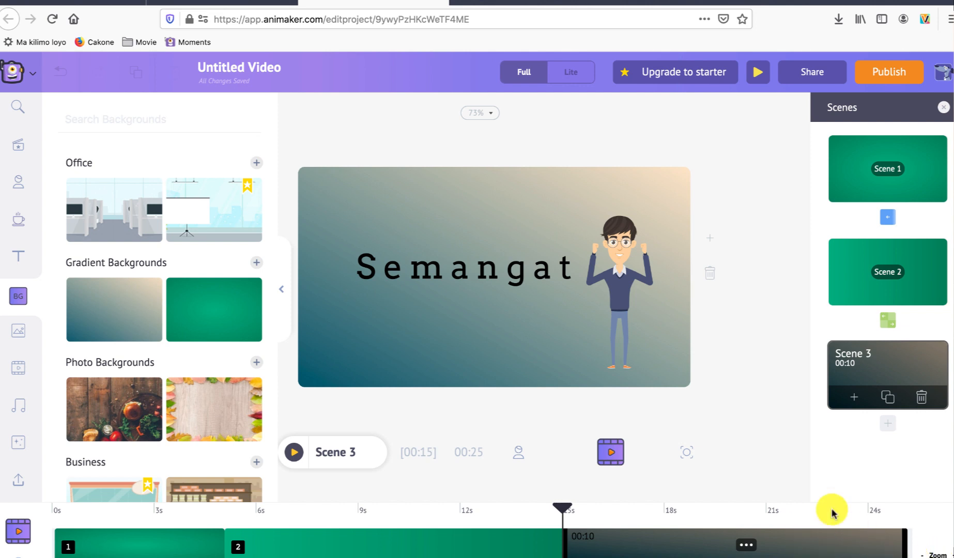
Step: Shorten Scene 2 to 6.9 seconds and Scene 3 to 6.1 seconds on the timeline
left_click(847, 287)
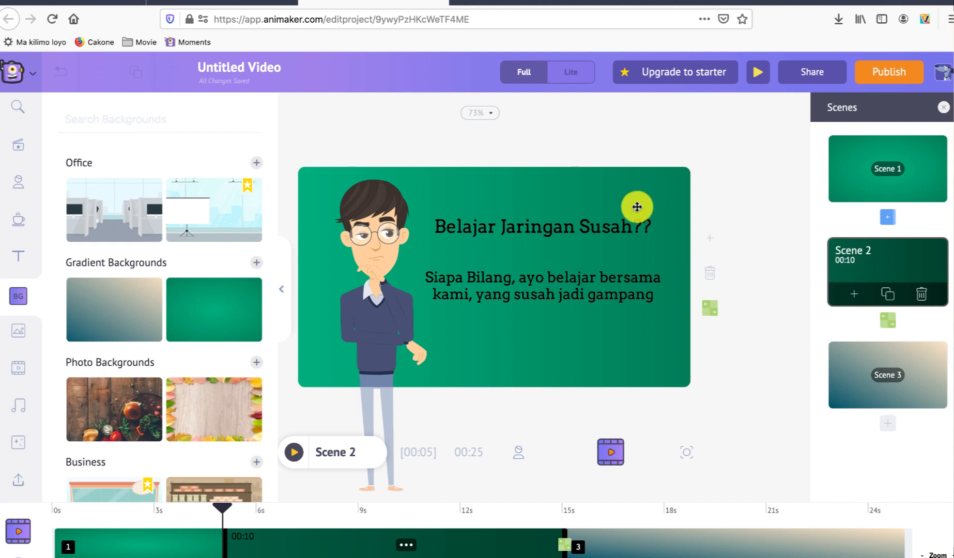
left_click(622, 330)
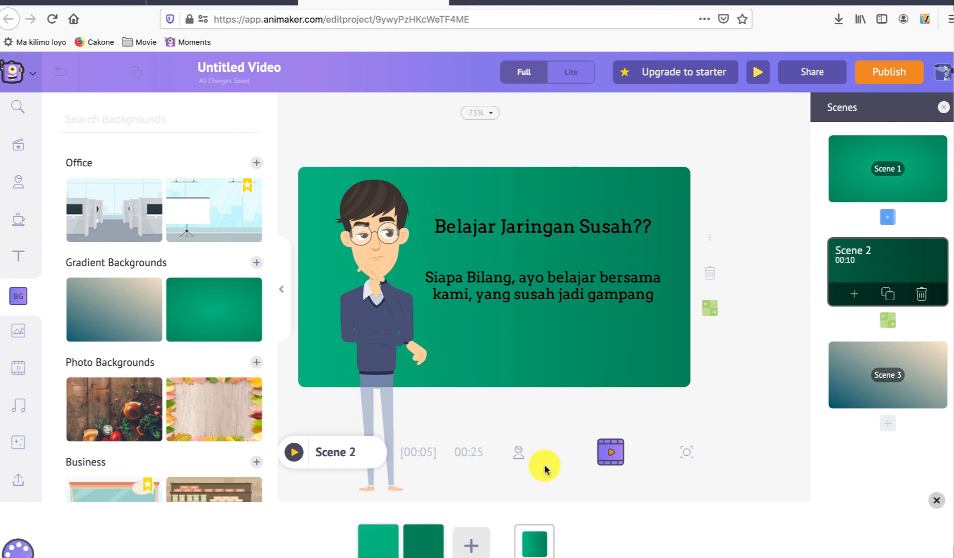
left_click(611, 455)
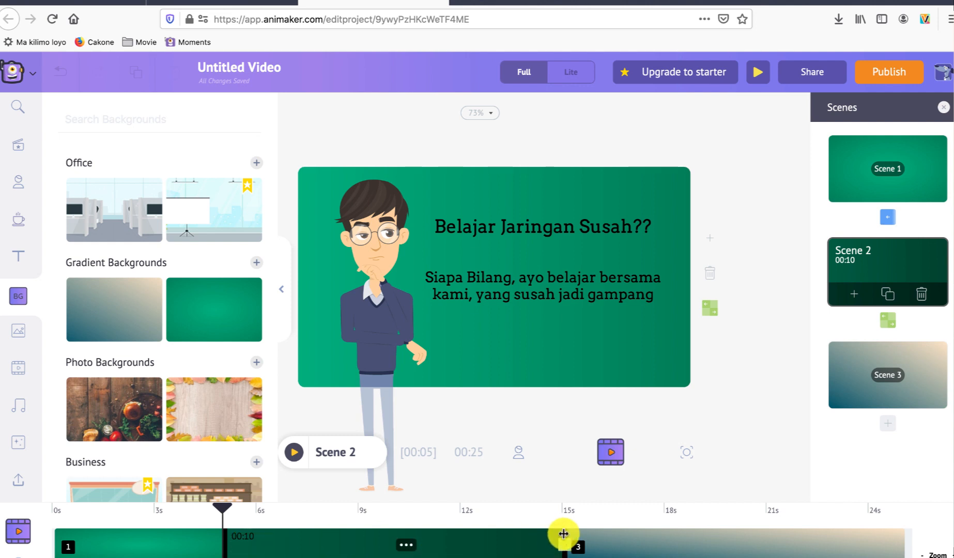
left_click_drag(564, 534, 500, 539)
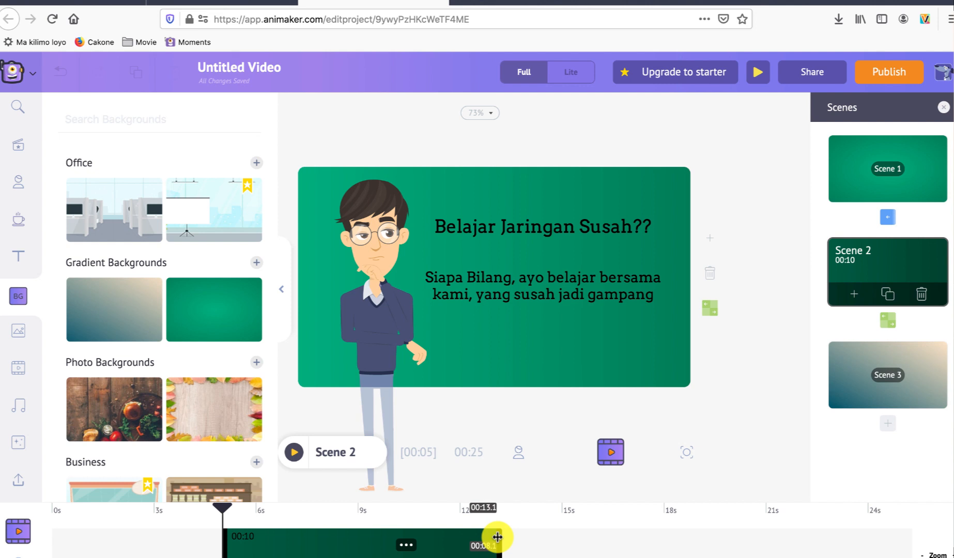
left_click_drag(496, 538, 458, 537)
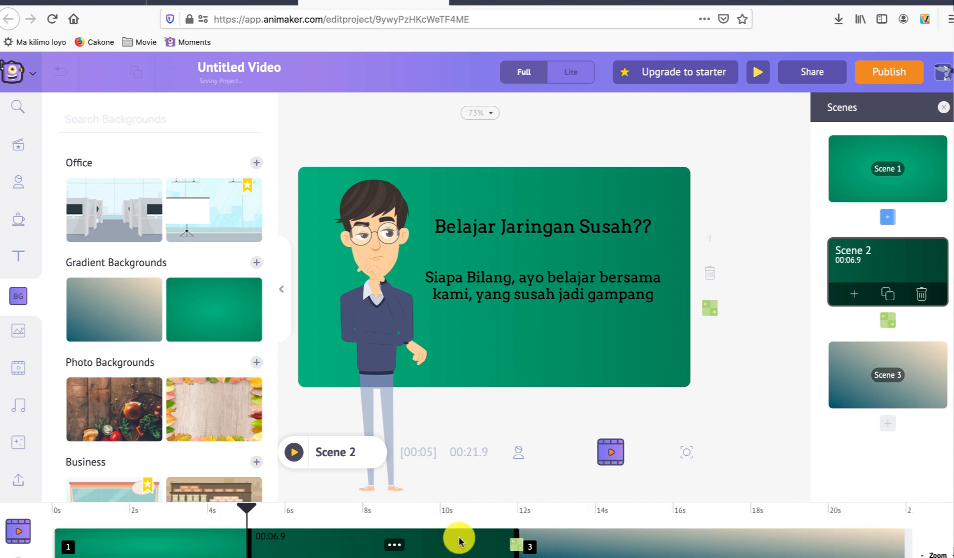
left_click(598, 547)
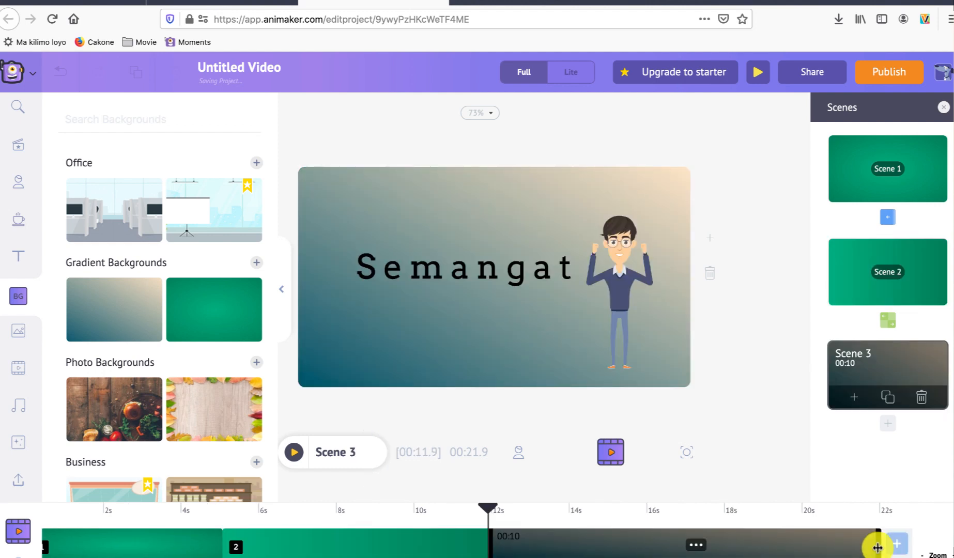
left_click_drag(877, 546, 712, 556)
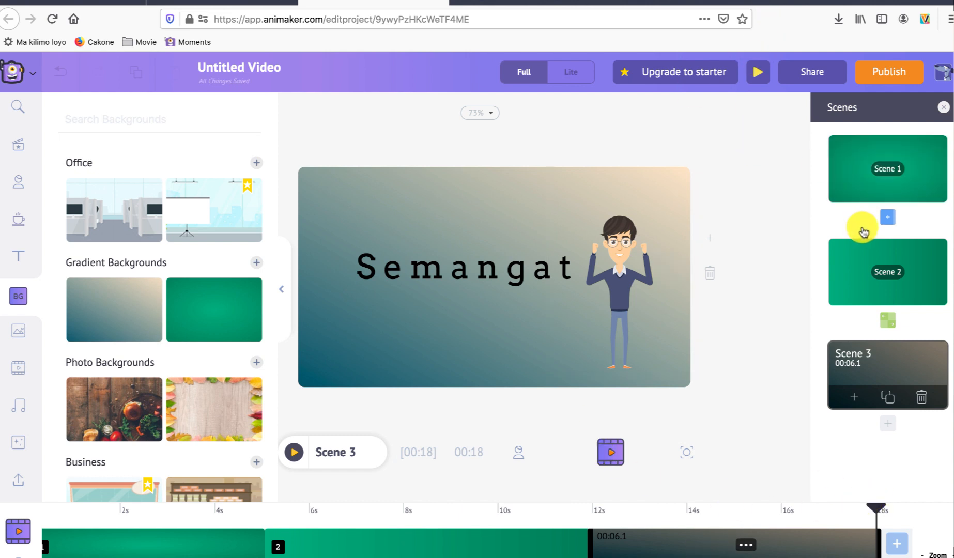
Step: Review Scenes 1, 2 and 3, and preview the video with its new scene durations
left_click(875, 187)
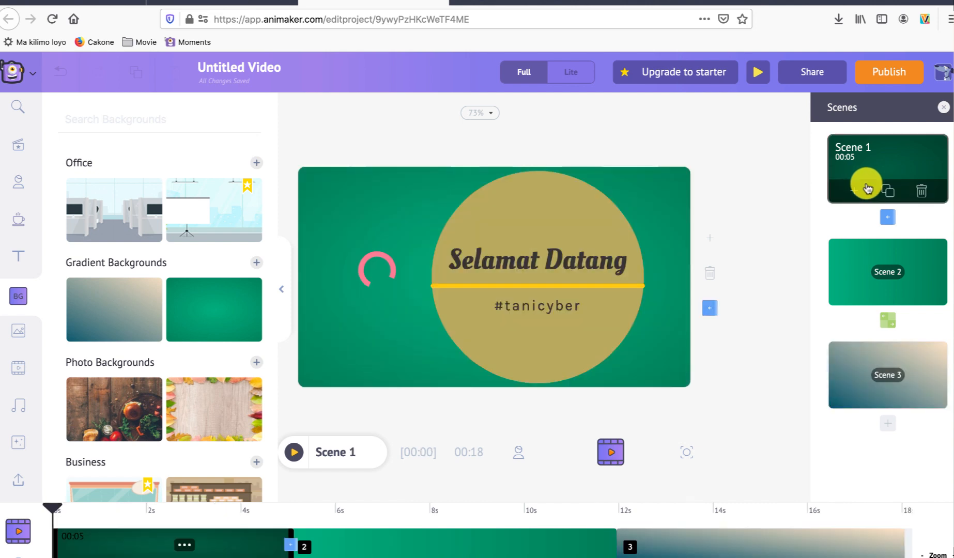
left_click(852, 280)
left_click(850, 381)
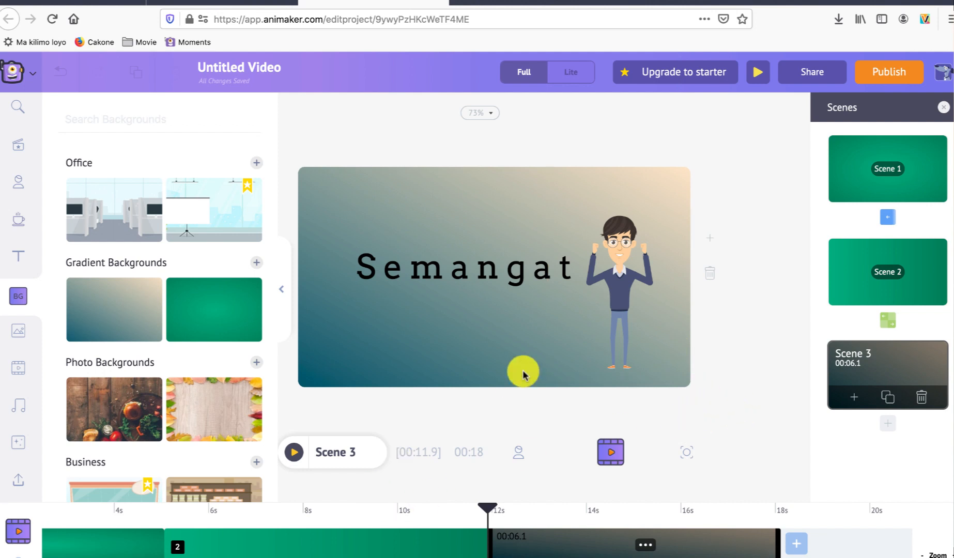
left_click(760, 72)
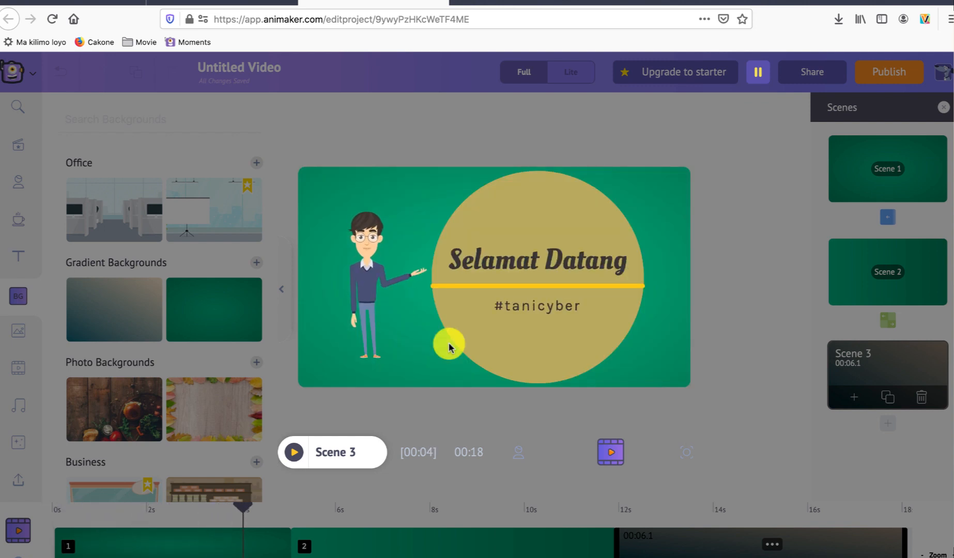
left_click(757, 77)
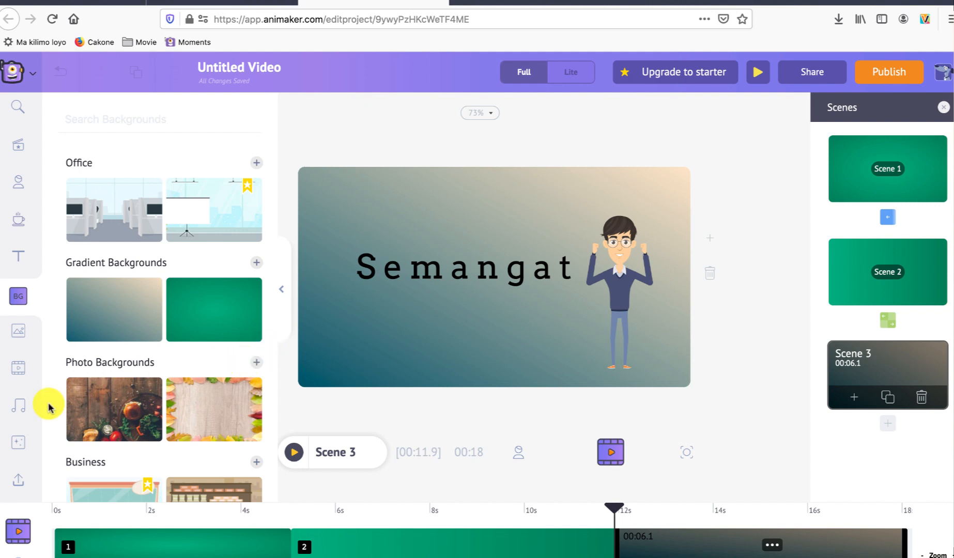
Step: Add the 40-second Celebration track from the motivational video music, and preview the video with it
left_click(19, 404)
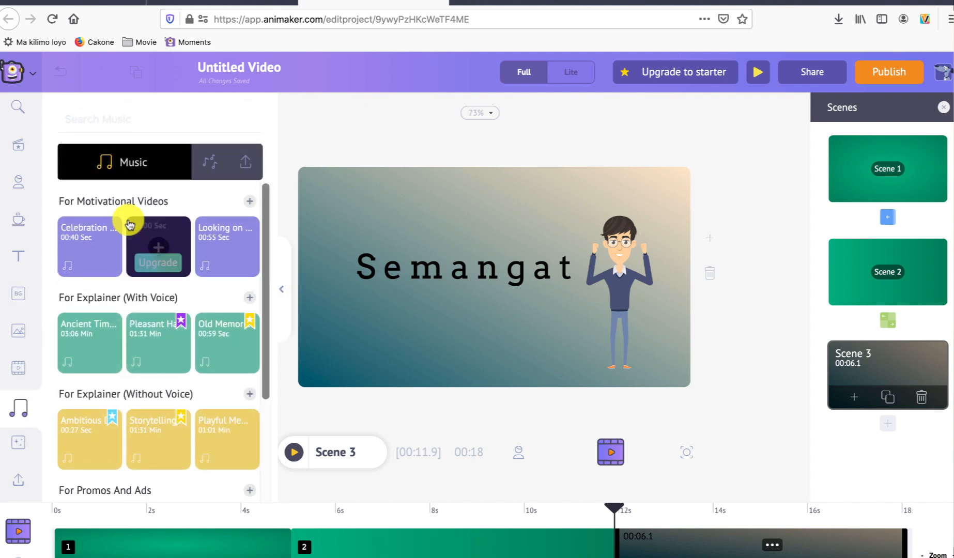
mouse_move(75, 271)
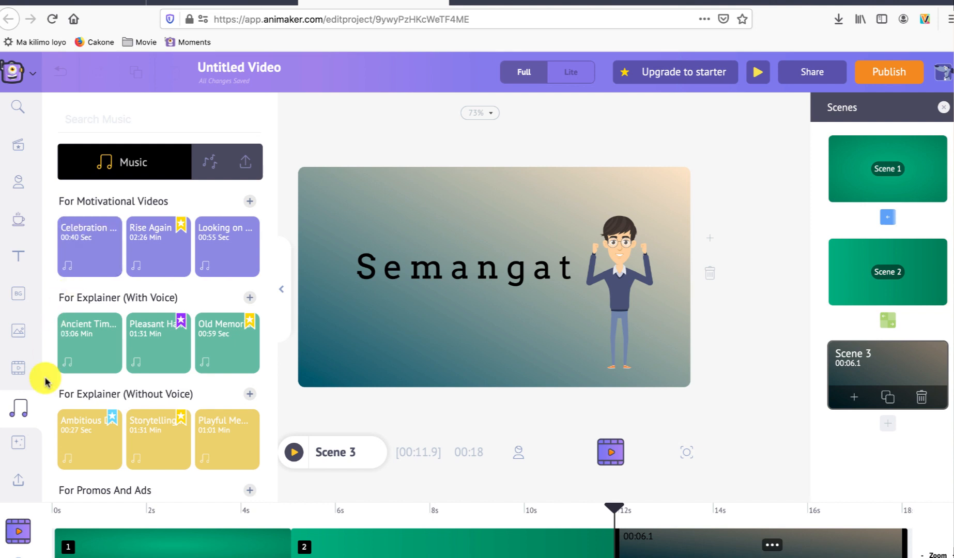
left_click(94, 250)
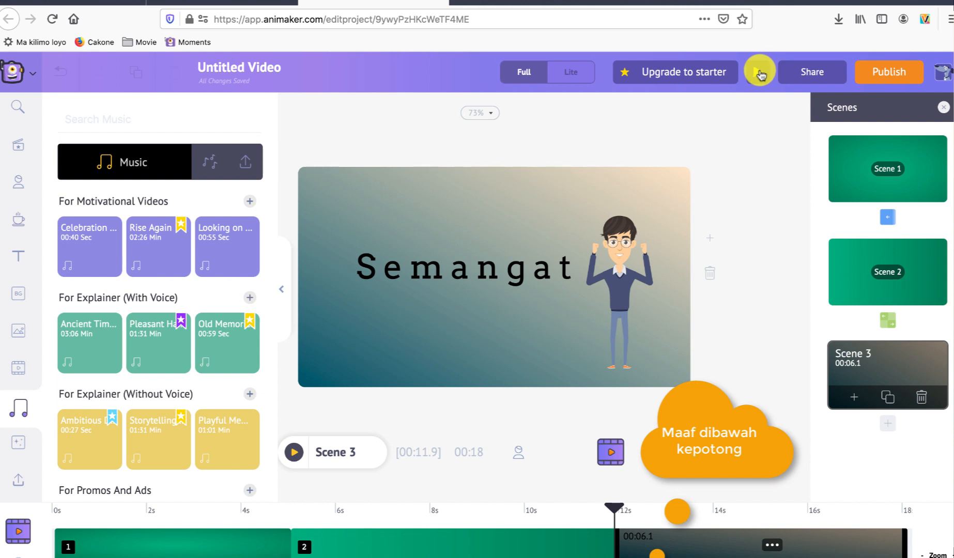
left_click(760, 74)
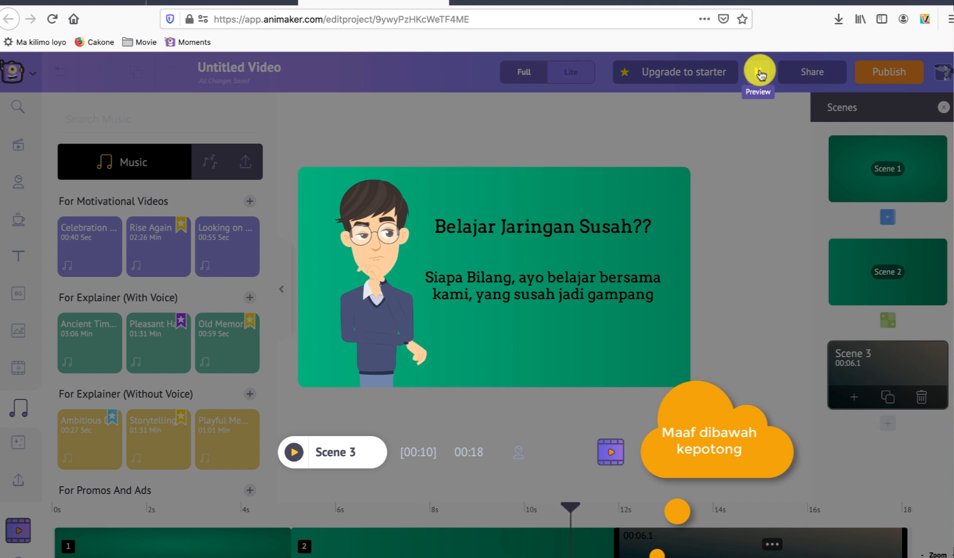
left_click(760, 75)
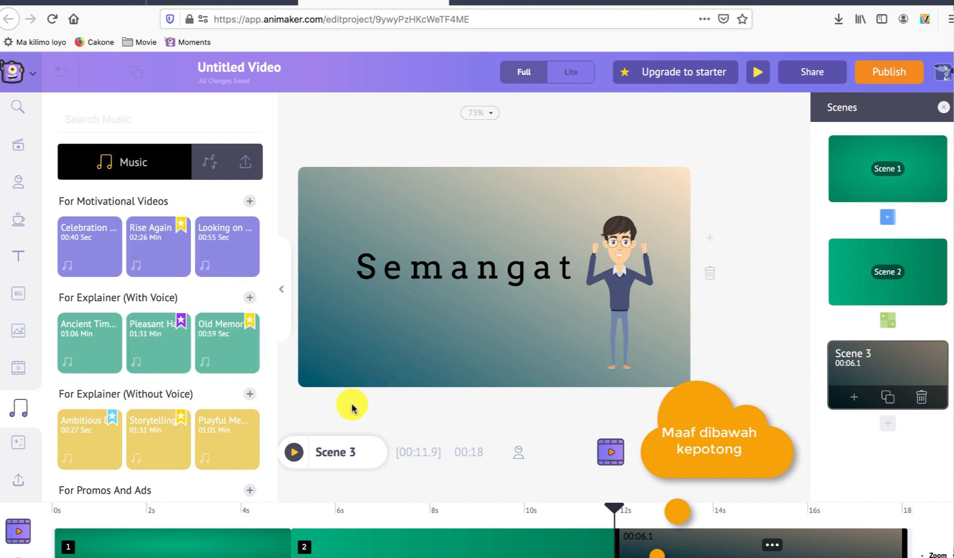
Step: Lower the volume of the background music track, and preview the video with the quieter music
left_click(428, 557)
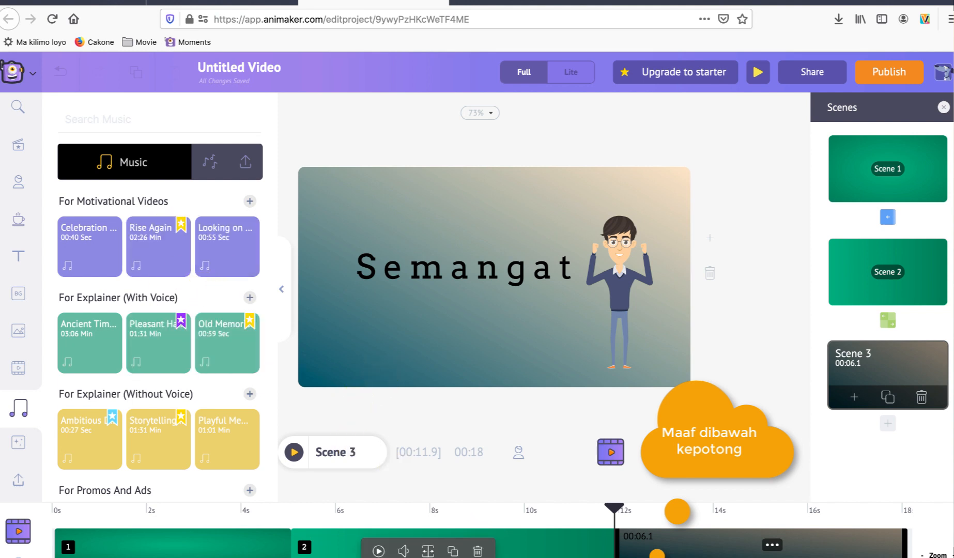
left_click(403, 551)
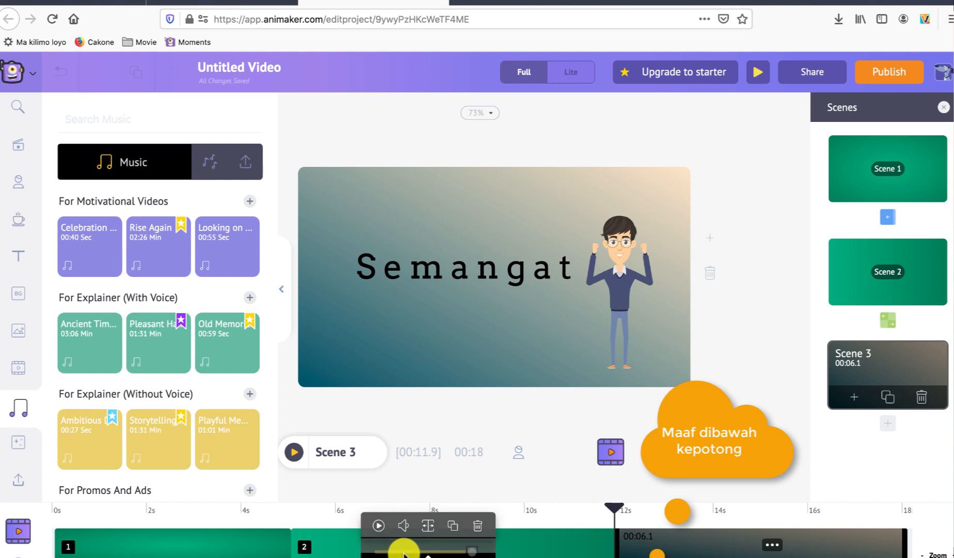
left_click_drag(405, 553, 437, 554)
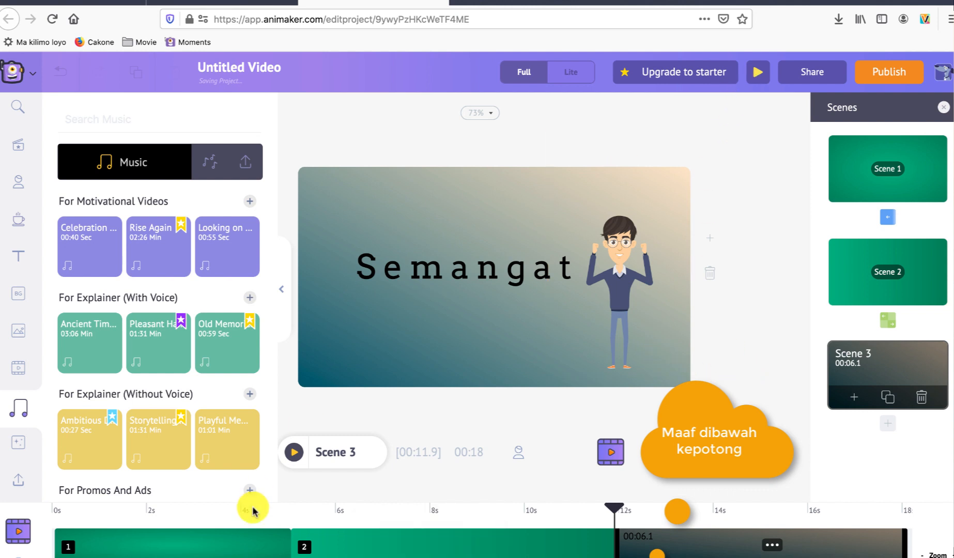
left_click(760, 76)
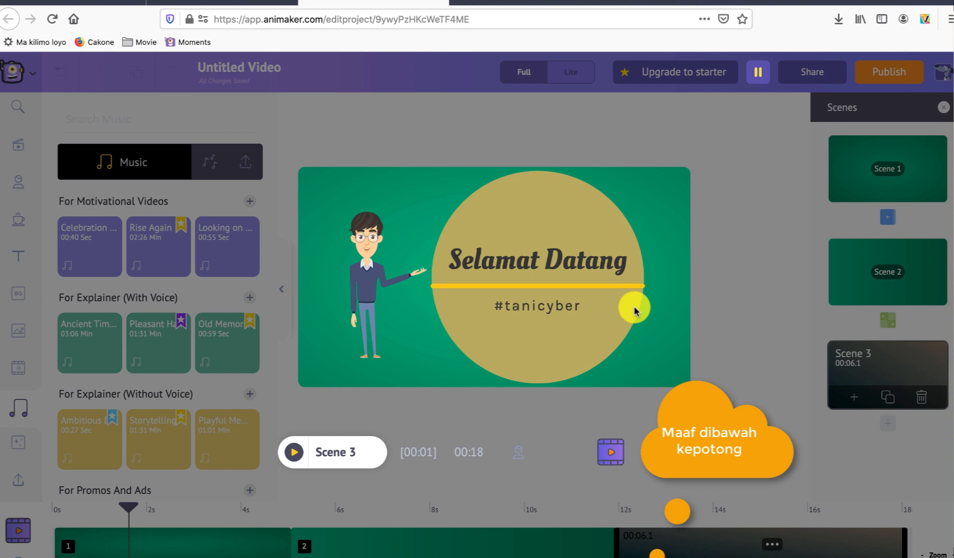
left_click(758, 72)
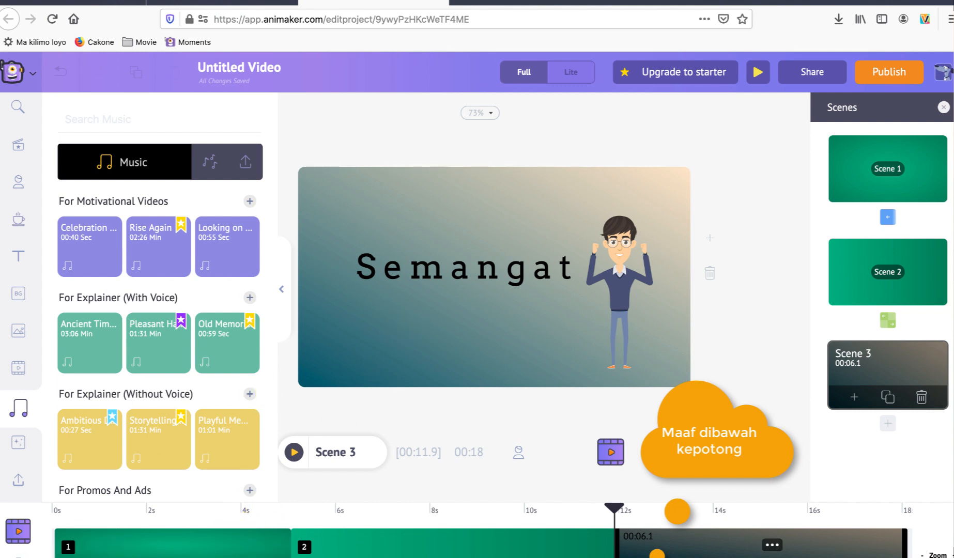
Step: Start a text-to-speech voiceover near the start of Scene 1 with the text "selamat datang di channel saya , mari kita belajar jaringan bersama"
left_click(84, 535)
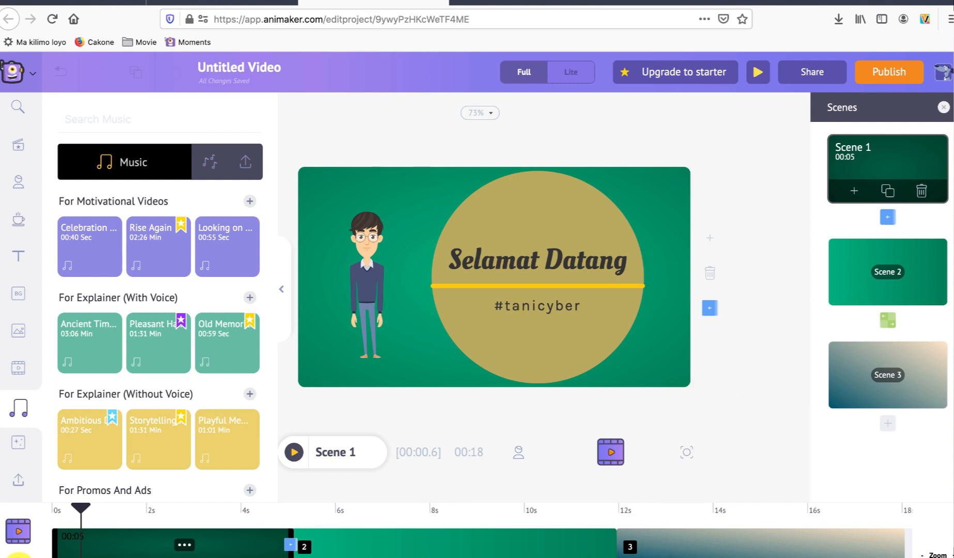
left_click(18, 555)
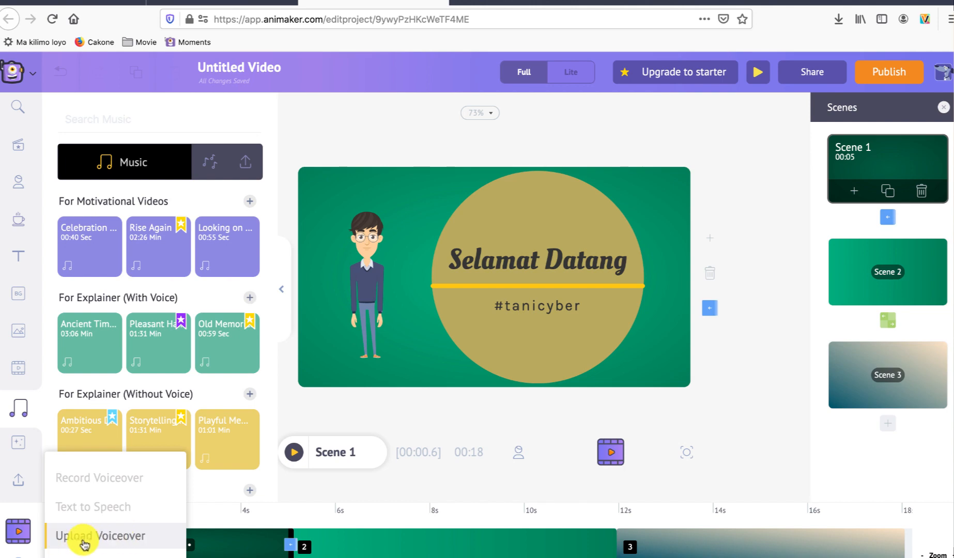
left_click(111, 506)
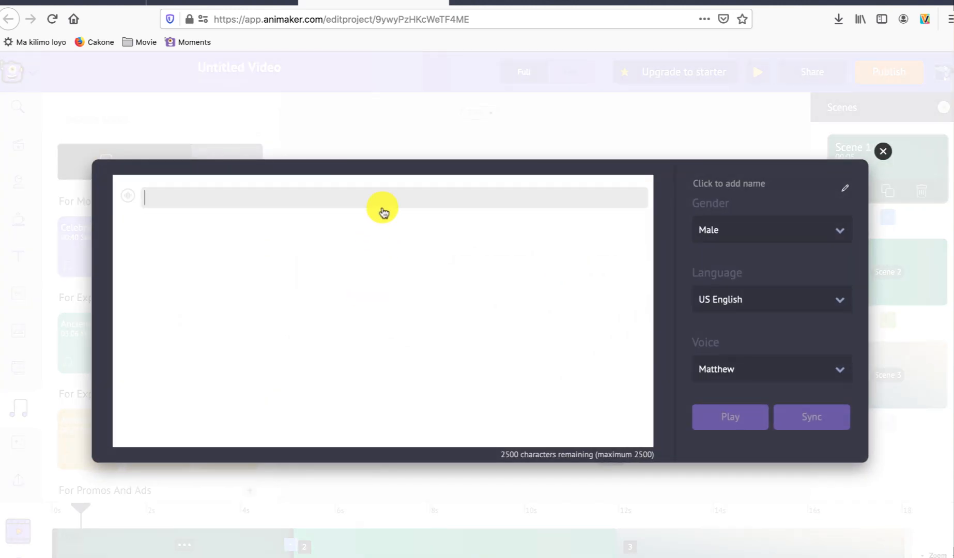
type("selamat datang di channel")
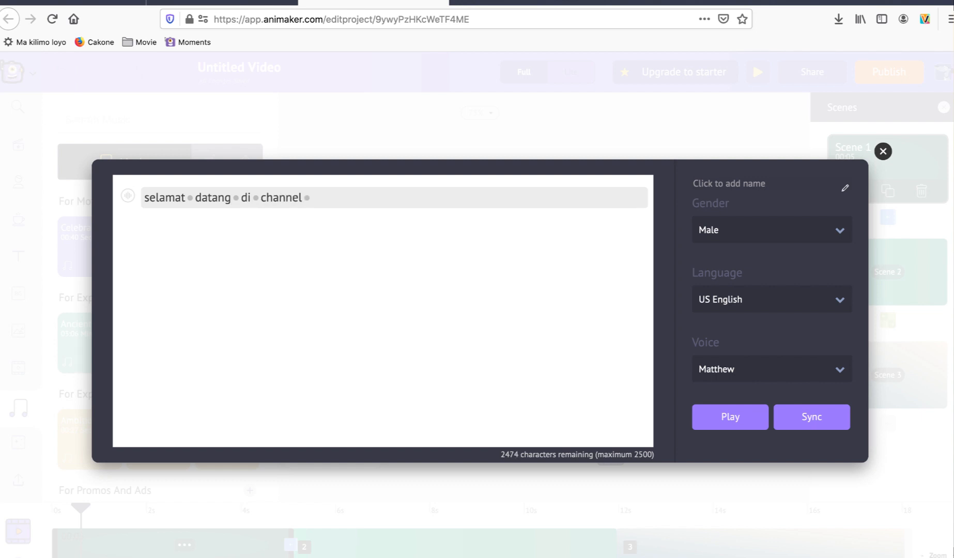
type(" saya , mar")
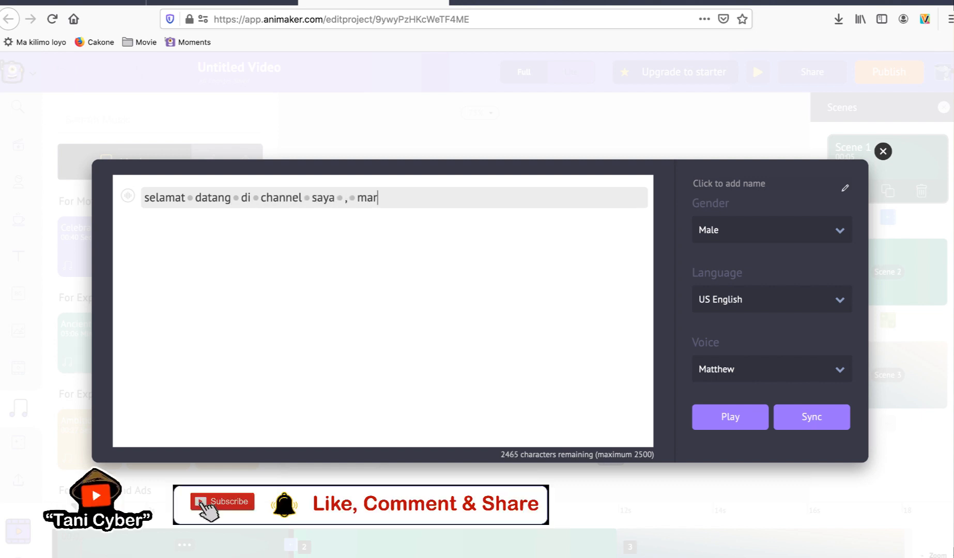
type("i kita belajar jaringan bersama")
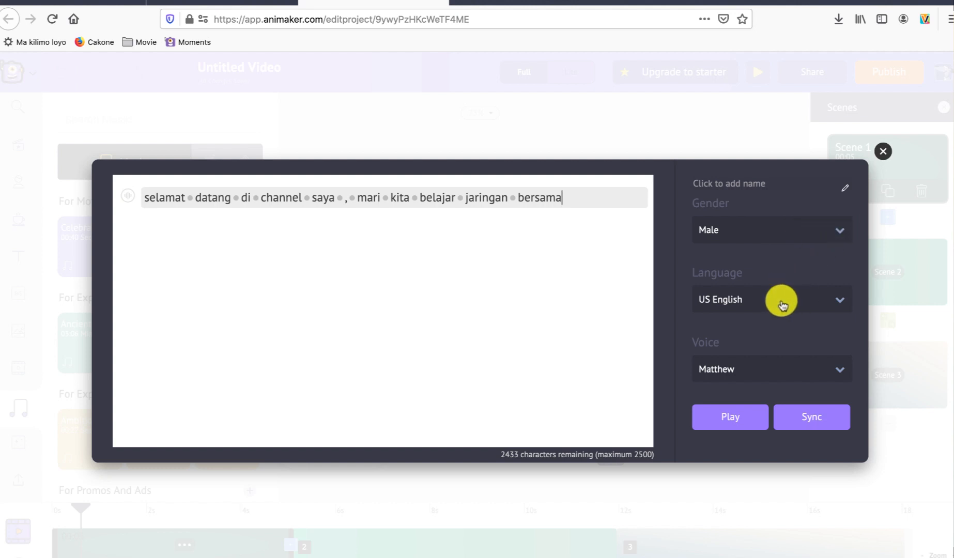
Step: Look through the text-to-speech languages, keep US English, play the generated voice and close the voiceover dialog
left_click(840, 301)
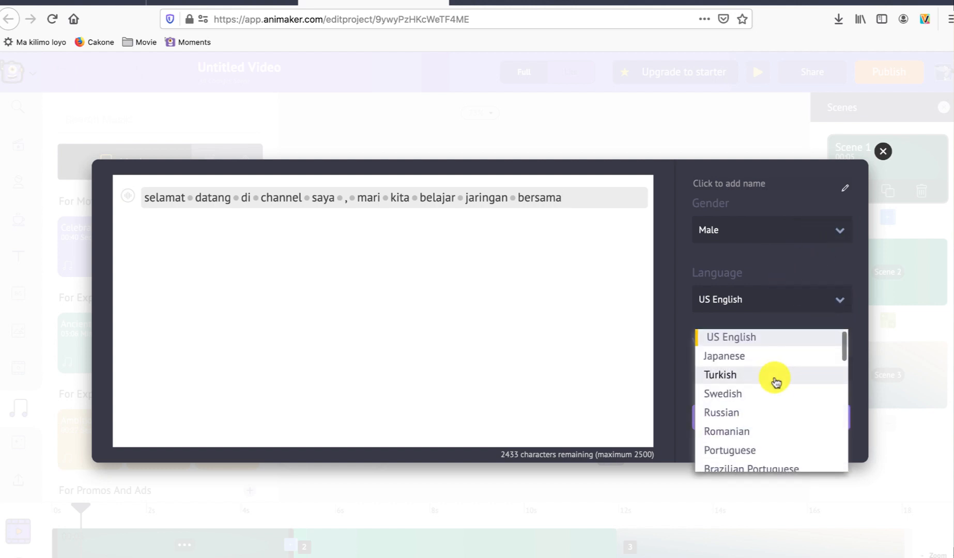
scroll(776, 382, "down", 5)
scroll(776, 382, "up", 10)
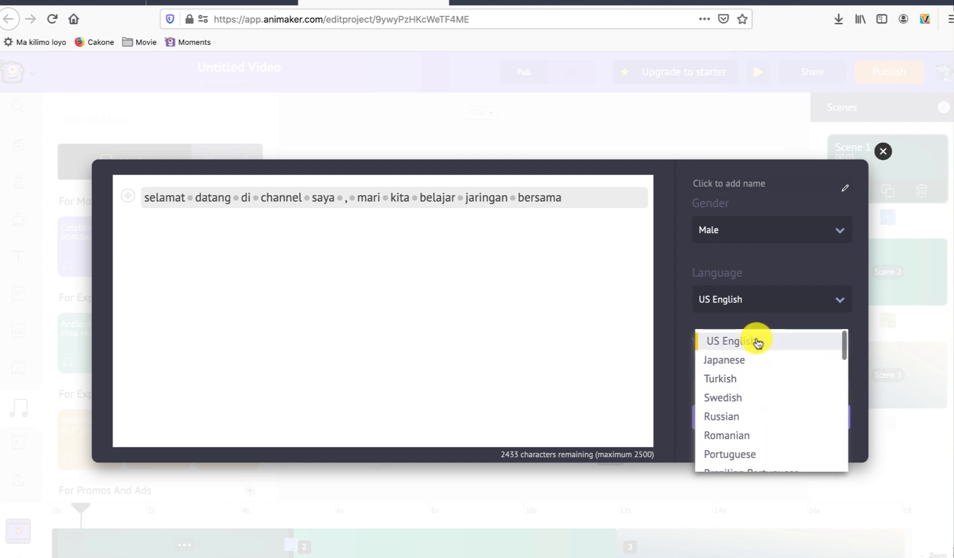
left_click(756, 339)
left_click(739, 420)
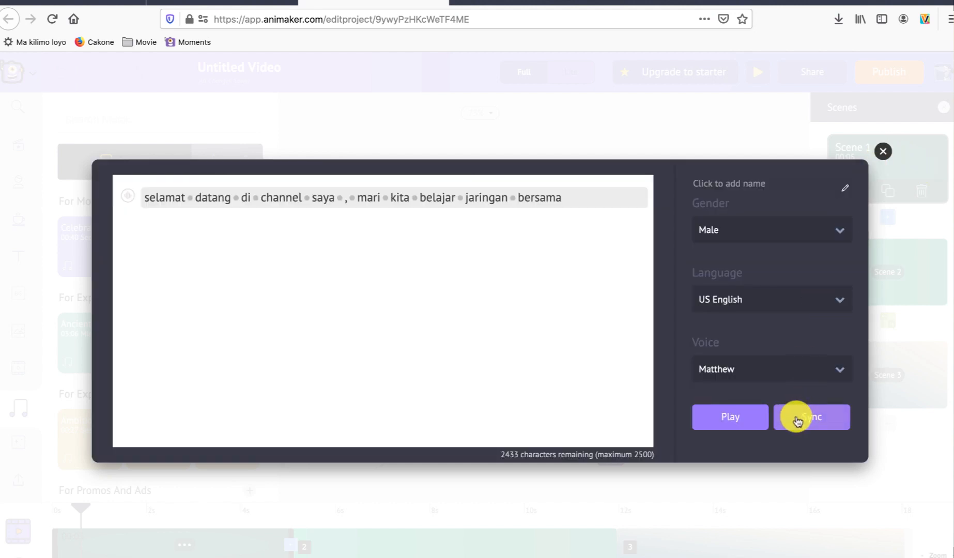
left_click(883, 152)
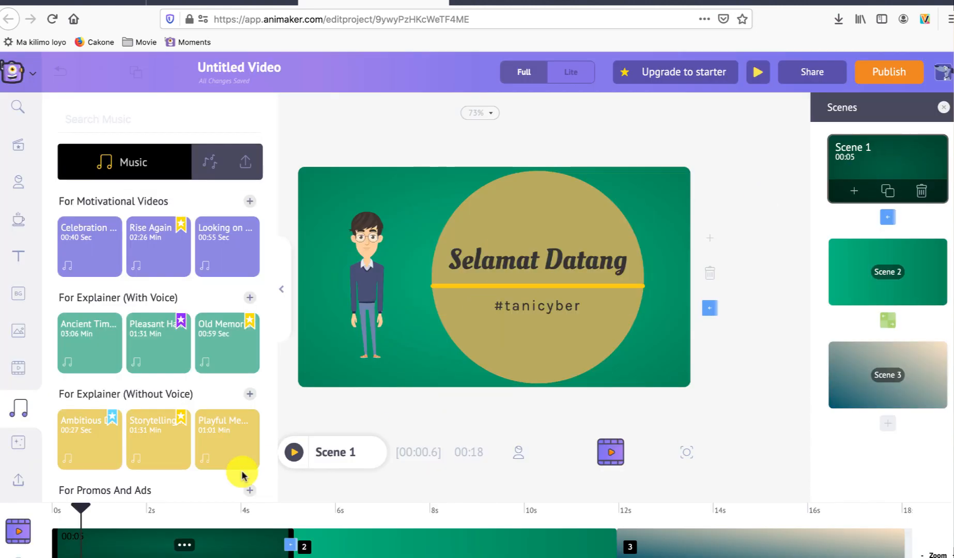
Step: Record a microphone voiceover for Scene 1, name it sc1 and add it to the timeline
left_click(17, 555)
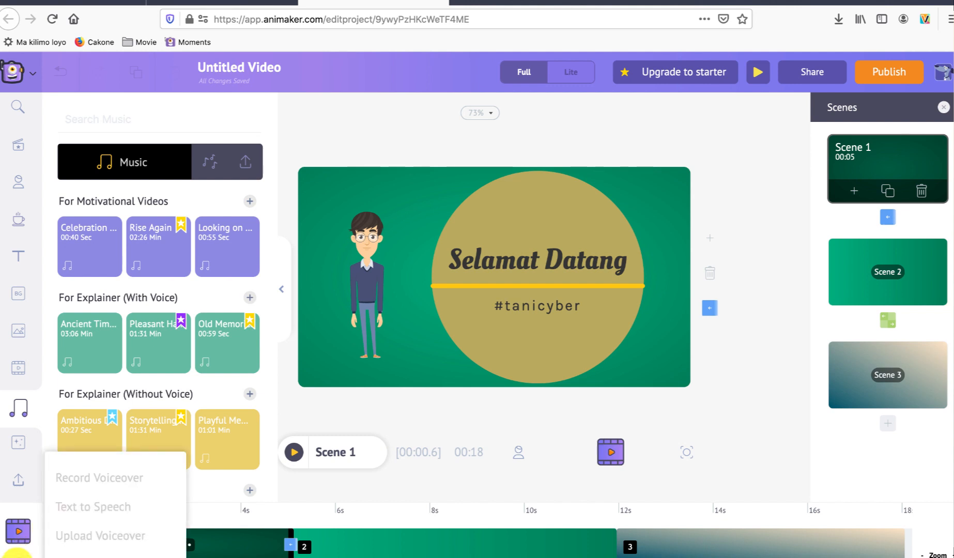
left_click(86, 486)
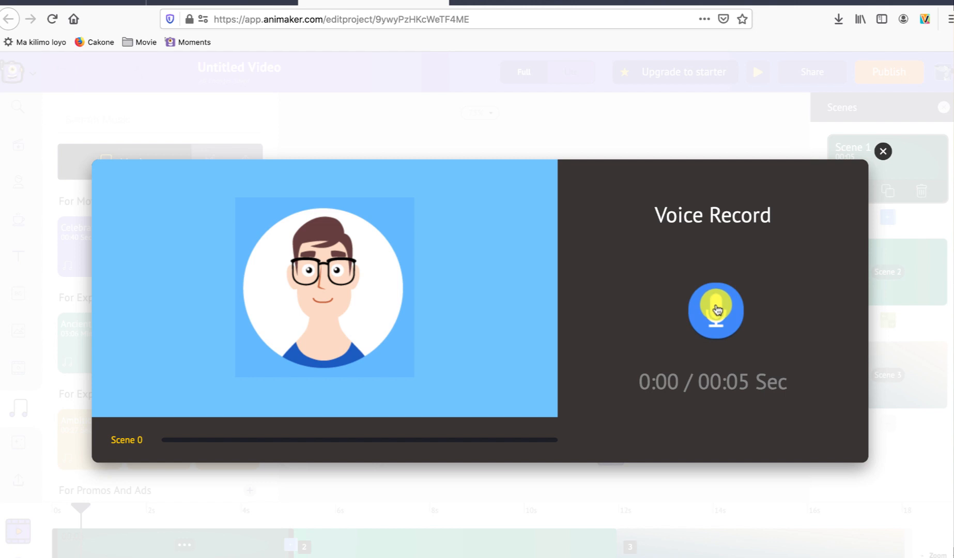
left_click(718, 310)
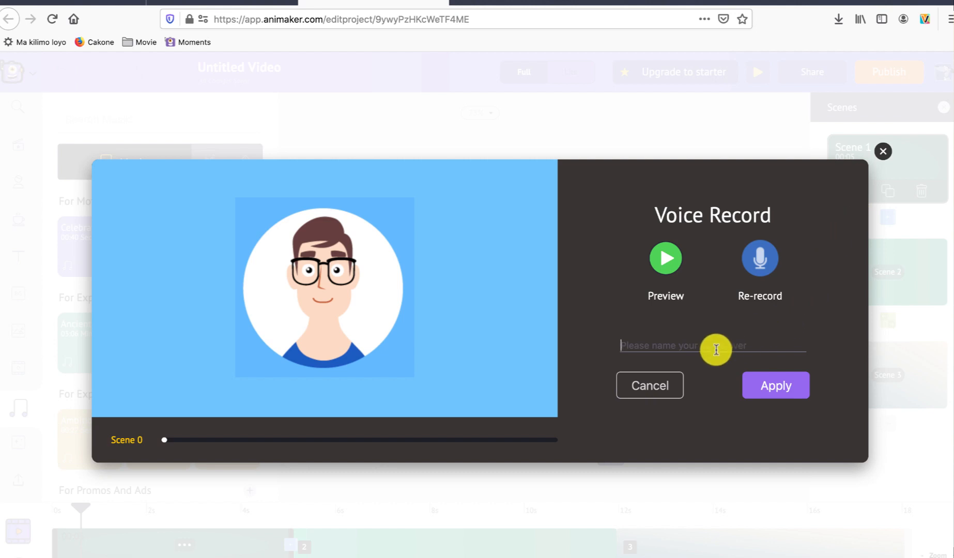
type("sc1")
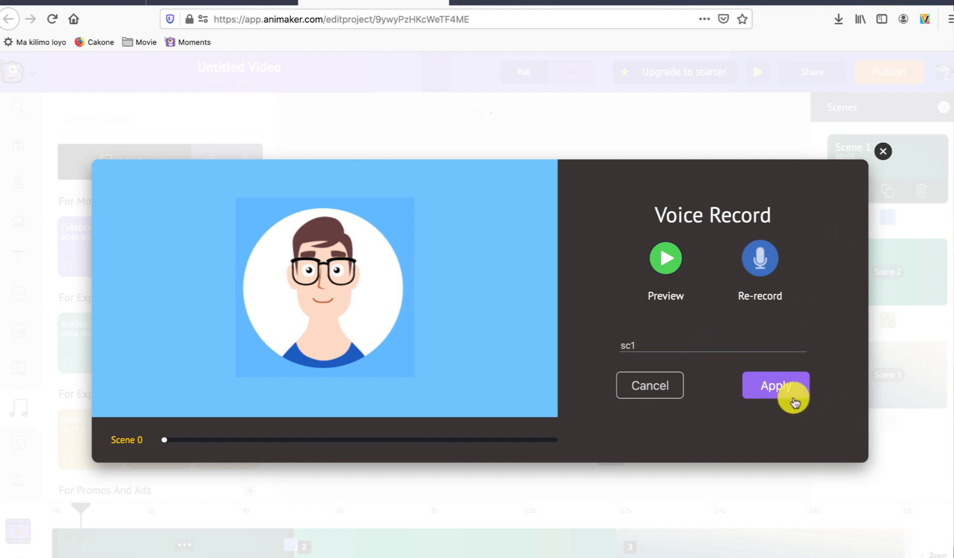
left_click(791, 393)
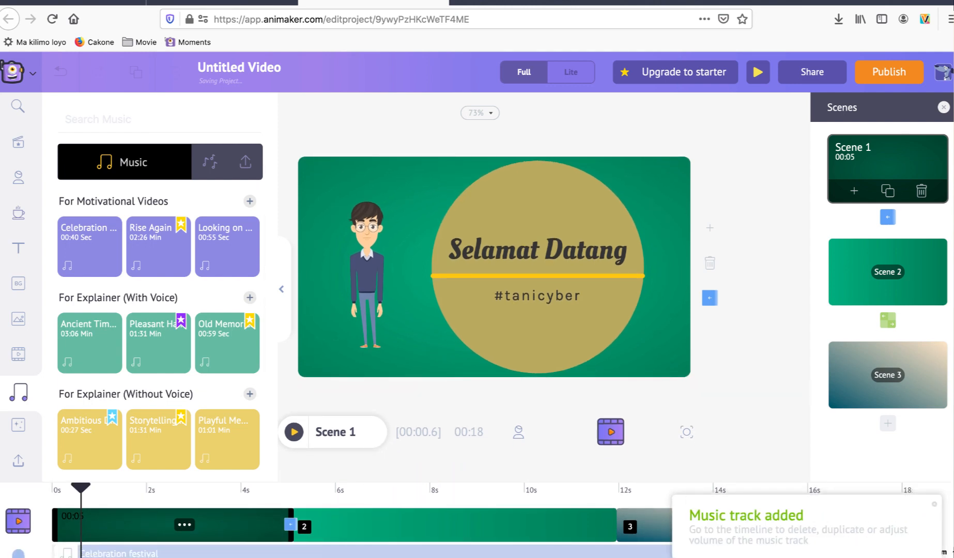
Step: Move the playhead to the start of the timeline and preview Scene 1 with its recorded voiceover
left_click_drag(83, 491, 43, 490)
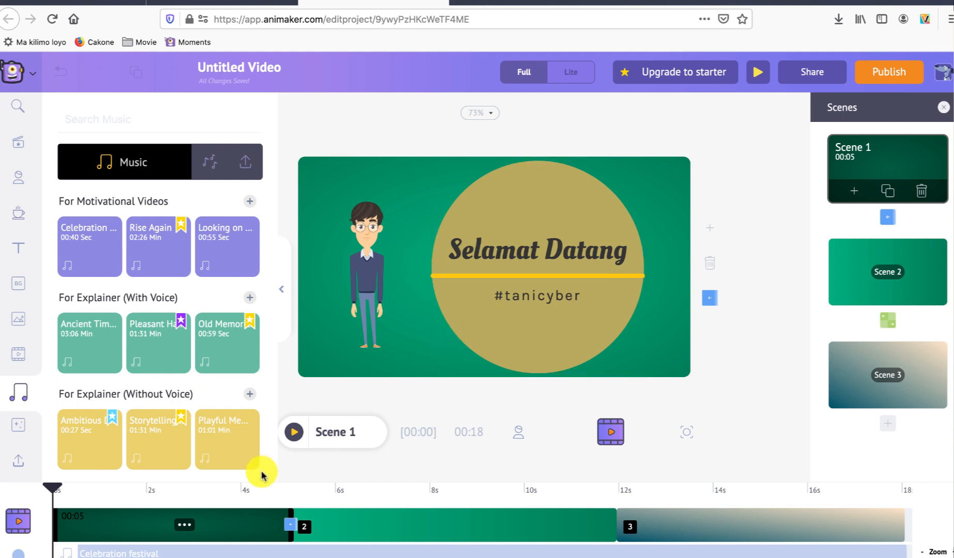
left_click(294, 434)
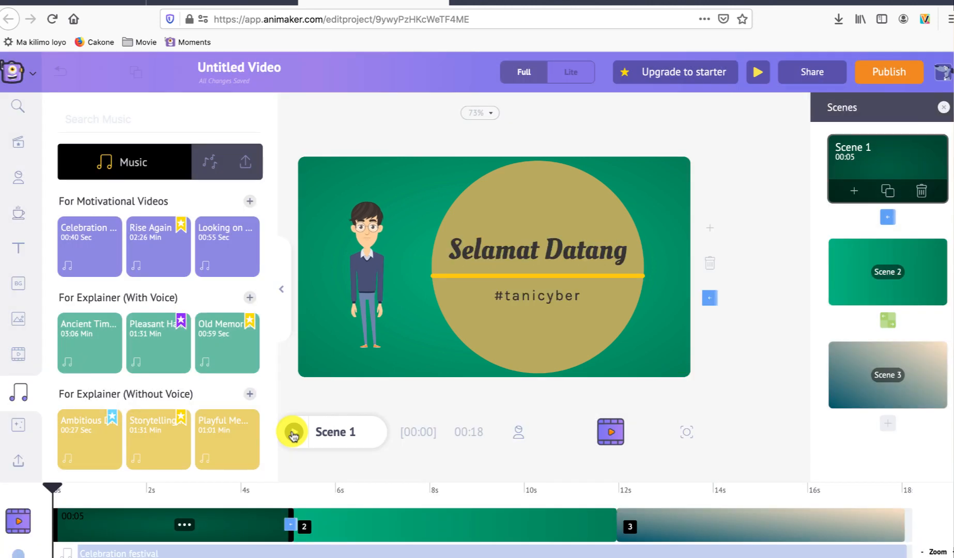
left_click(280, 556)
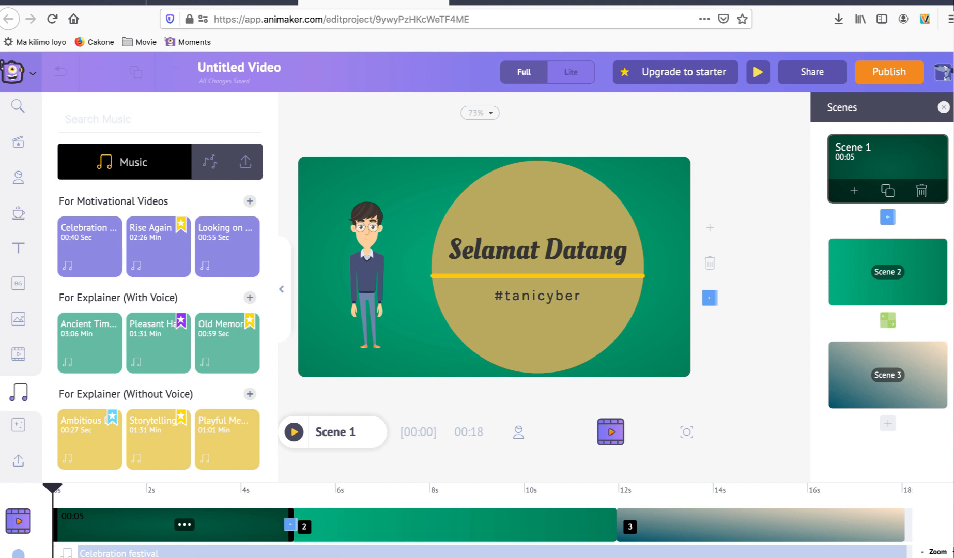
Step: Try lengthening Scene 1 to 6.1 seconds, and restore its duration to 5 seconds
left_click_drag(291, 524, 342, 536)
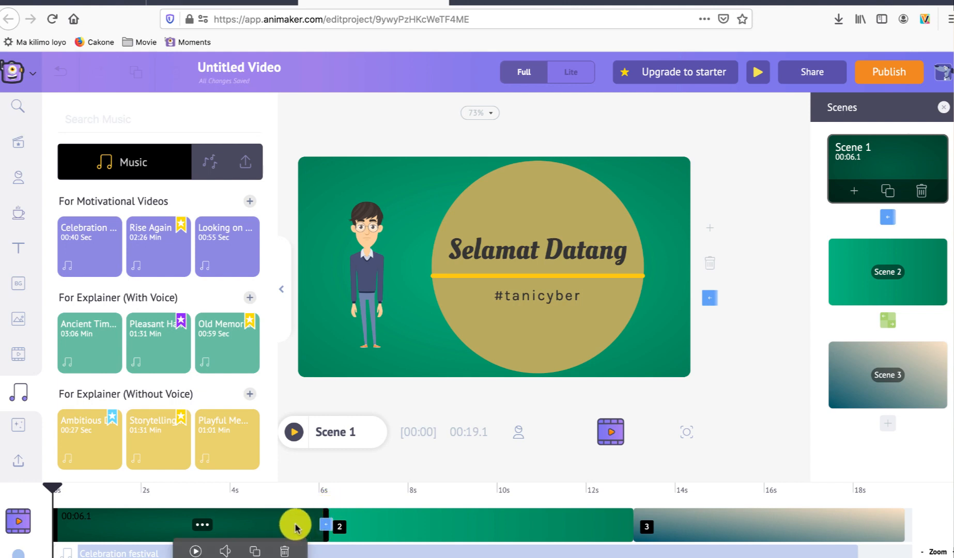
left_click_drag(324, 511, 268, 513)
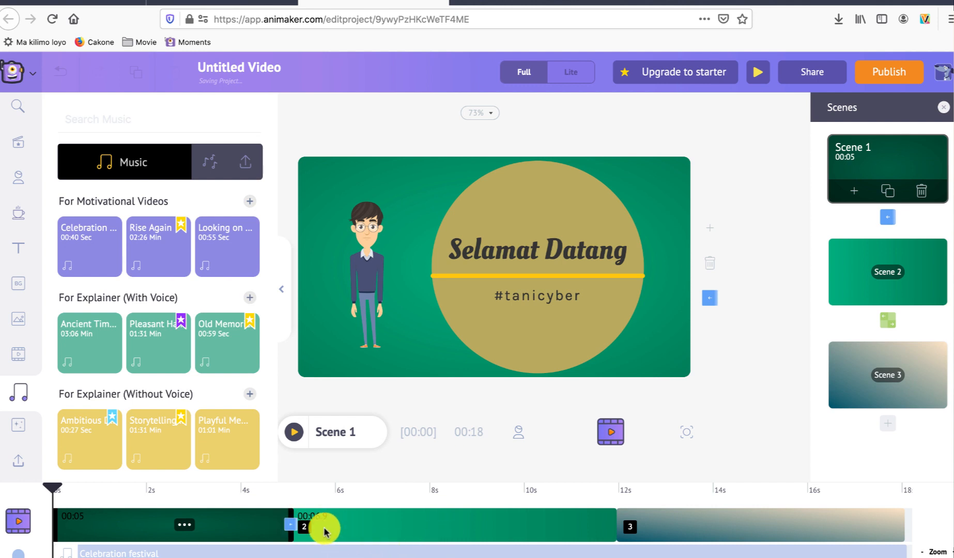
Step: Record a voiceover for the character in Scene 2, name it sc2, apply it and preview the scene
left_click(369, 527)
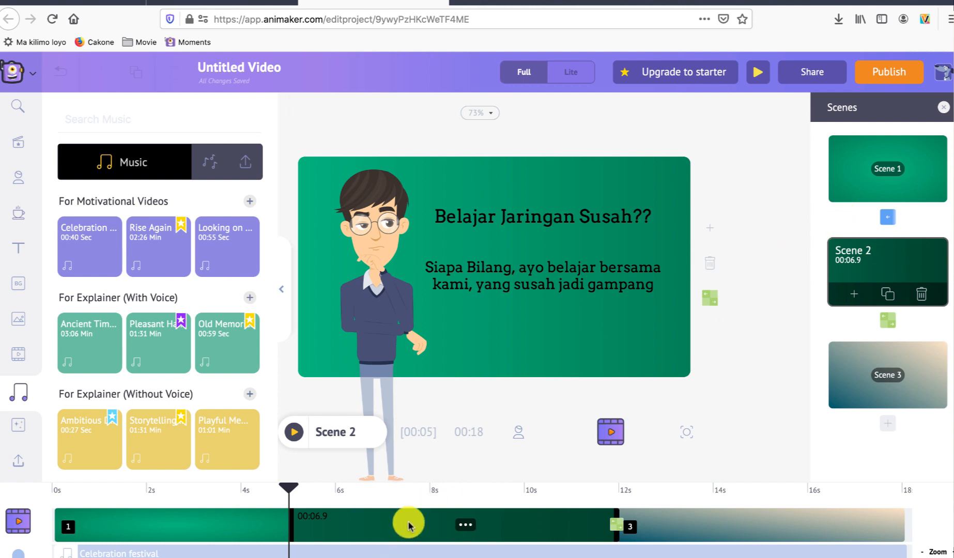
left_click(391, 203)
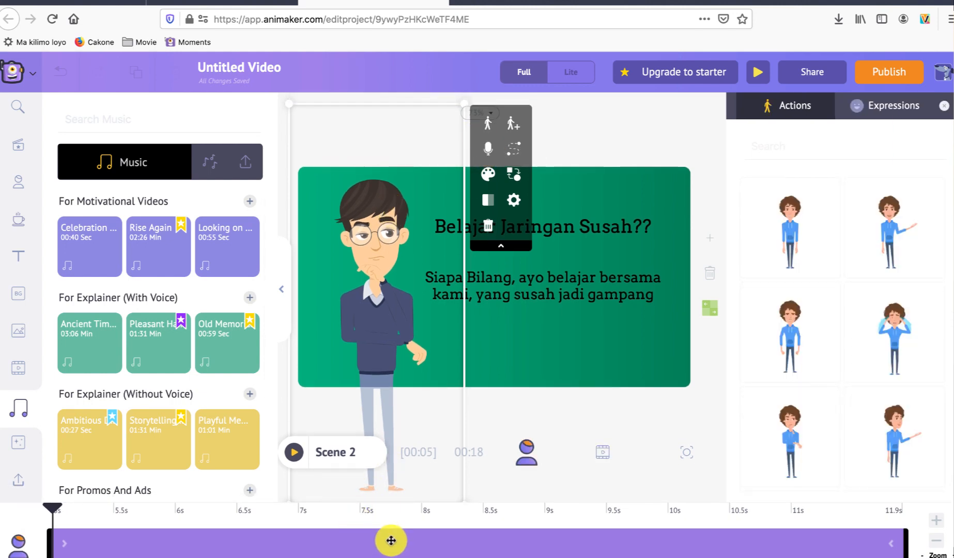
left_click(487, 150)
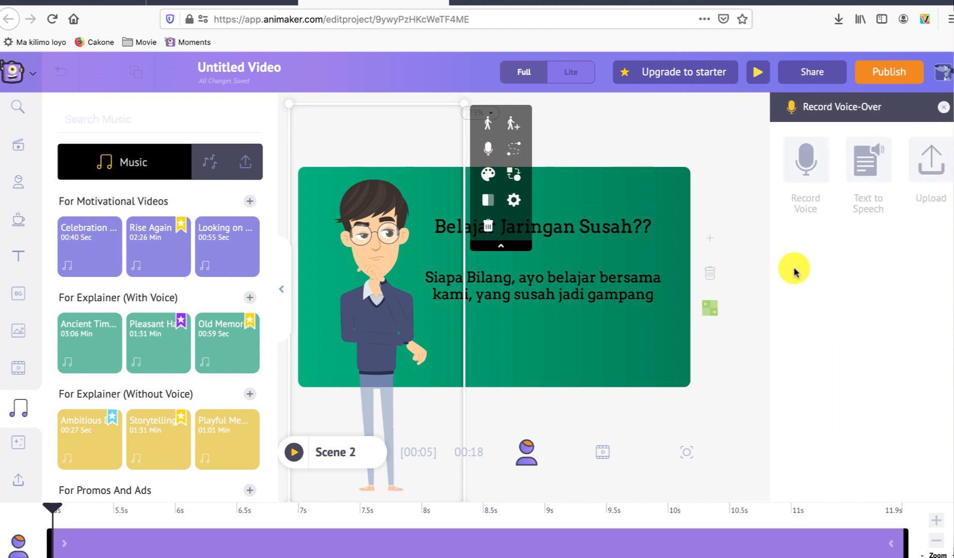
left_click(806, 156)
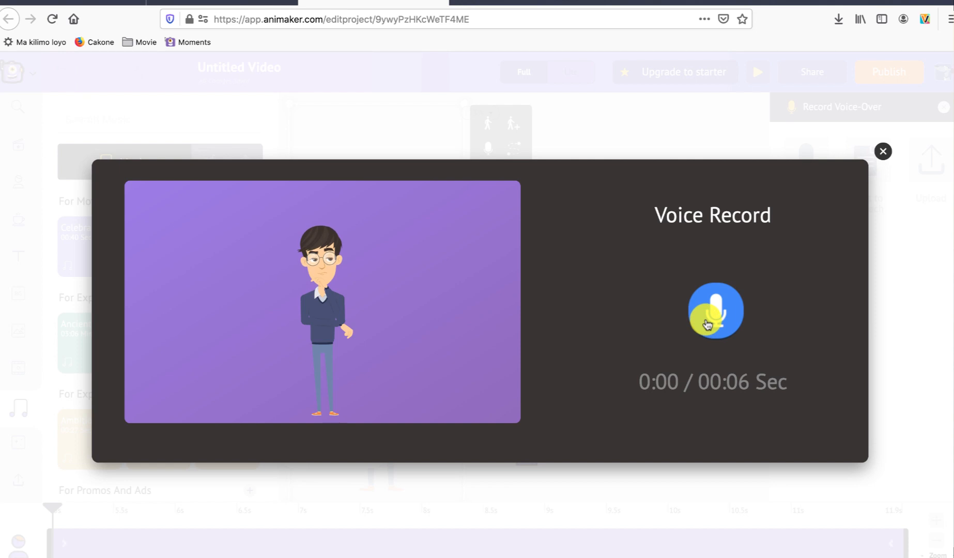
left_click(707, 322)
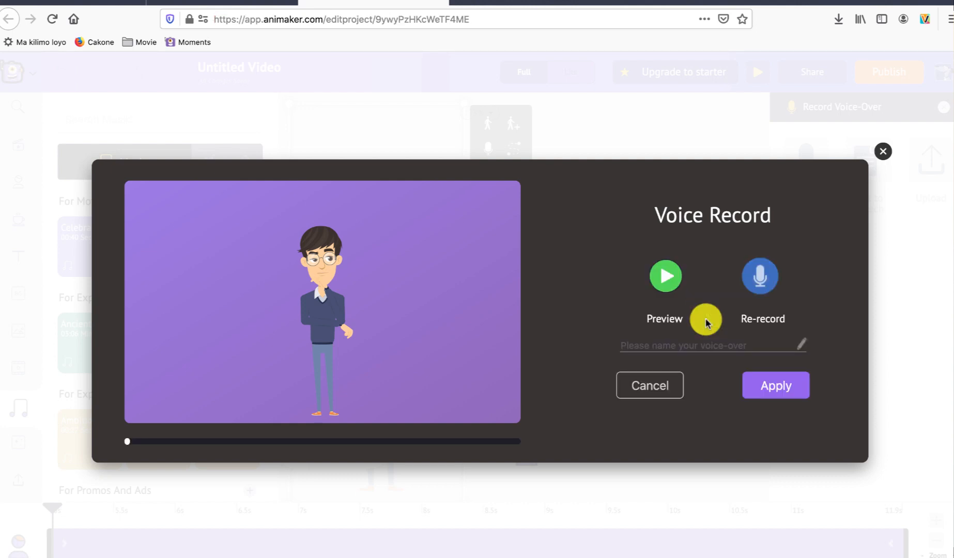
left_click(680, 350)
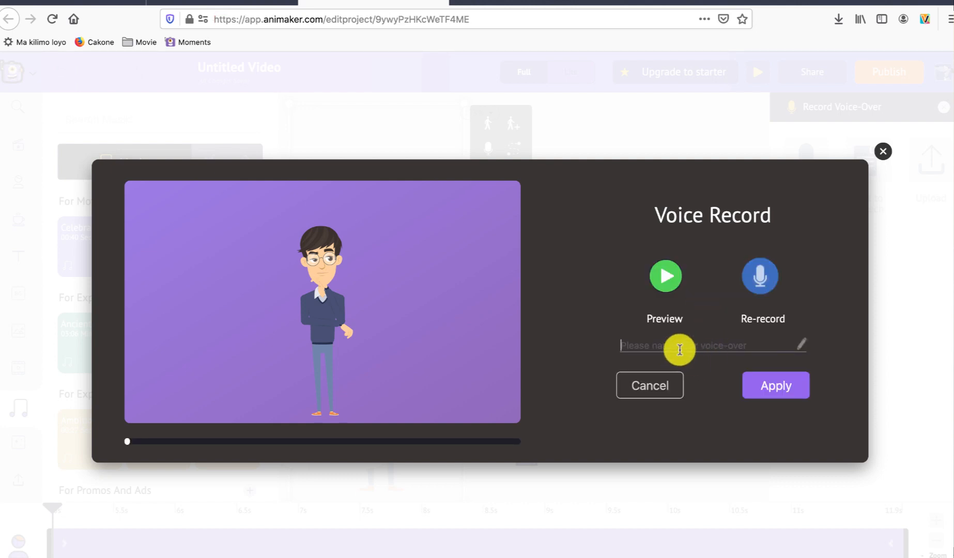
type("sc3")
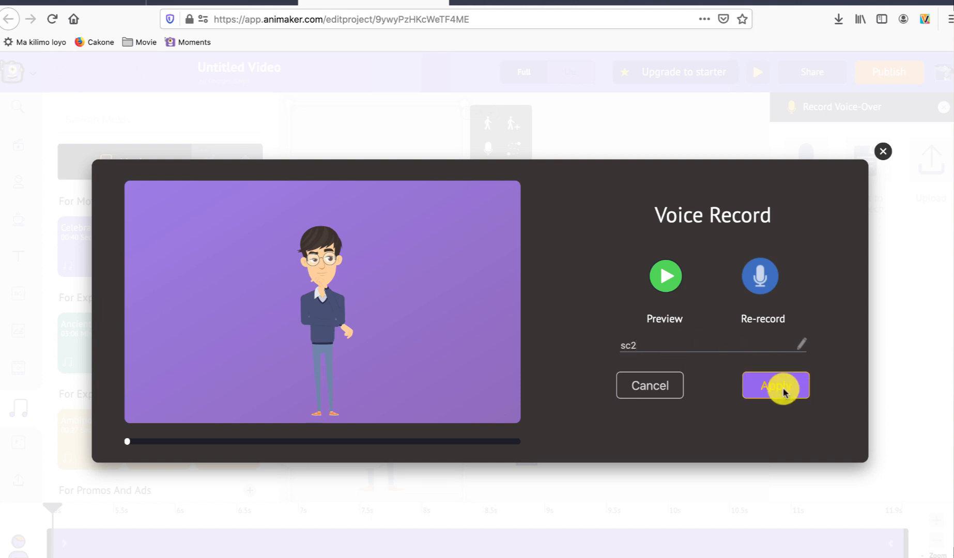
left_click(781, 388)
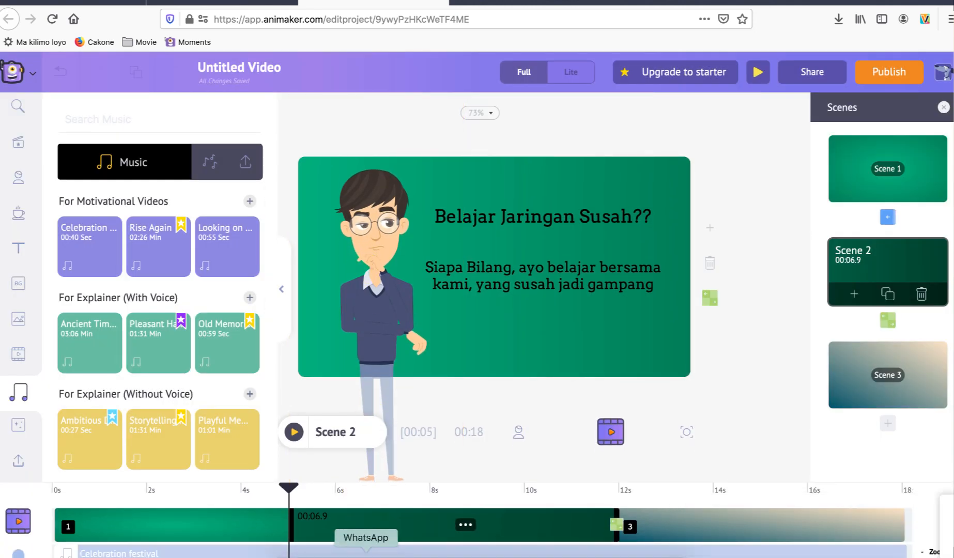
left_click(295, 433)
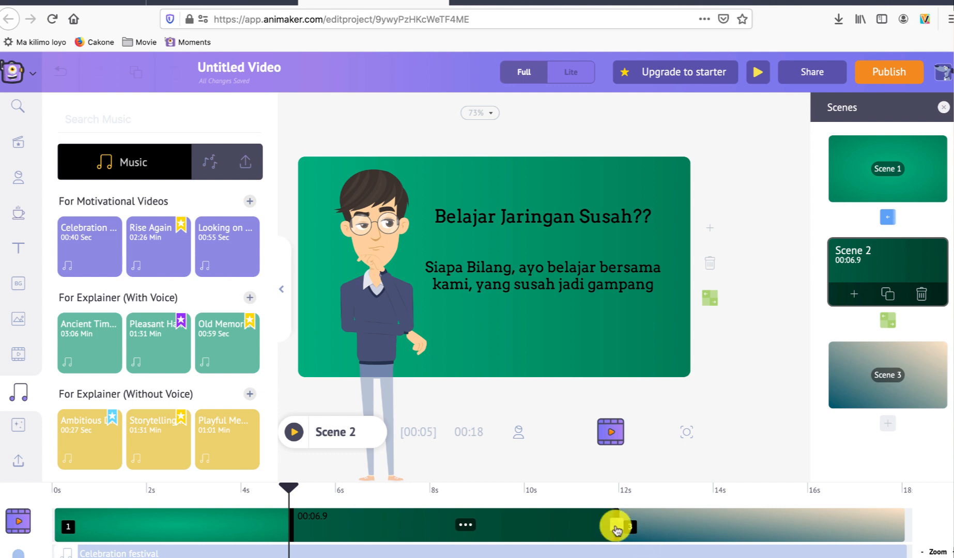
Step: Record a voiceover for the character in Scene 3, name it sc3 and apply it
left_click(858, 360)
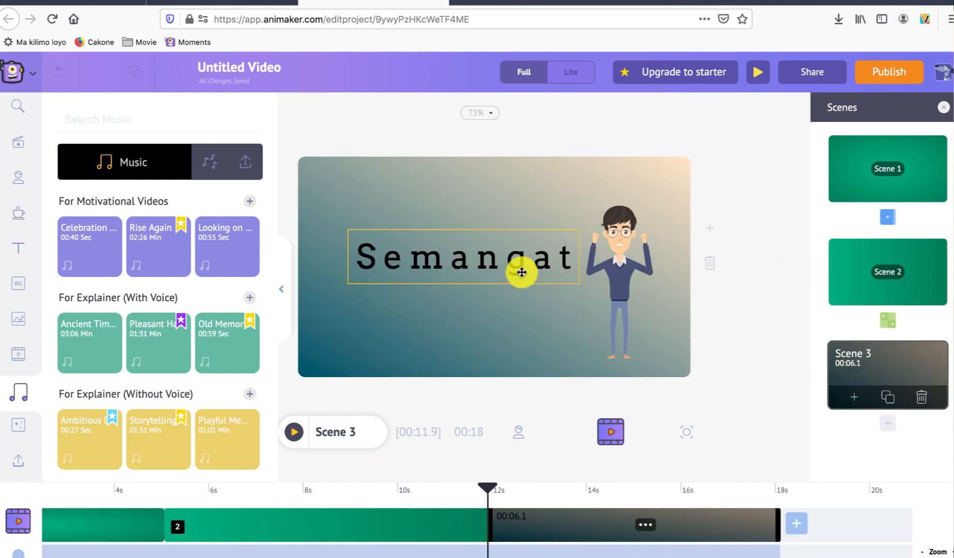
left_click(615, 224)
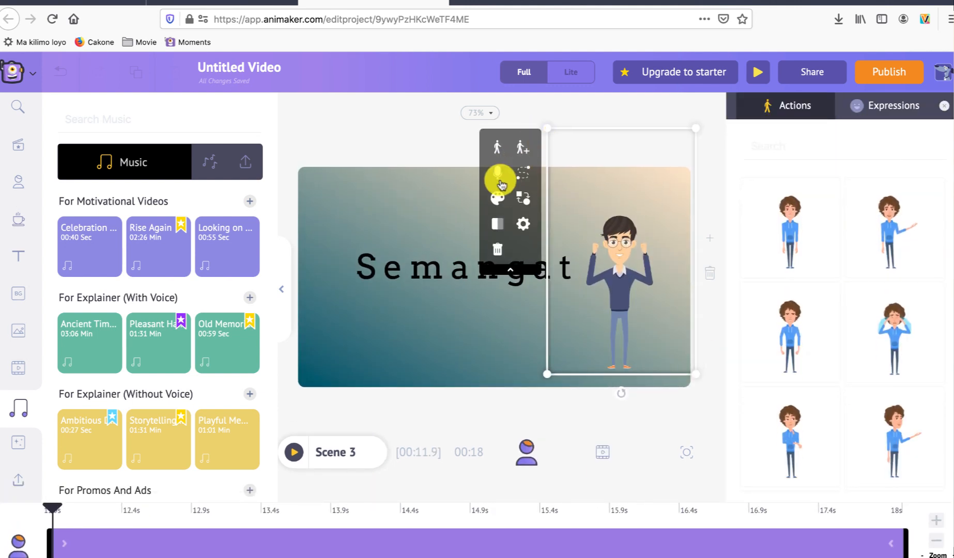
left_click(498, 174)
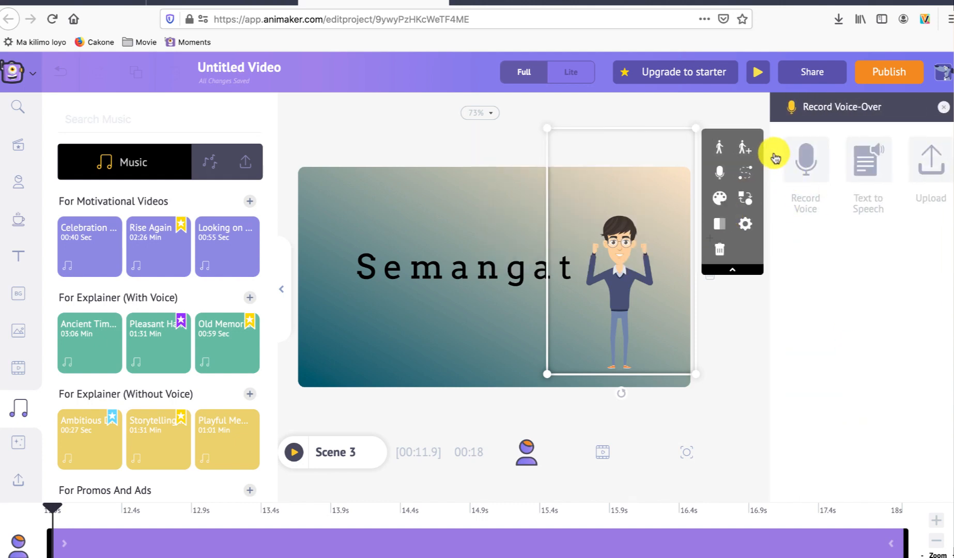
left_click(800, 158)
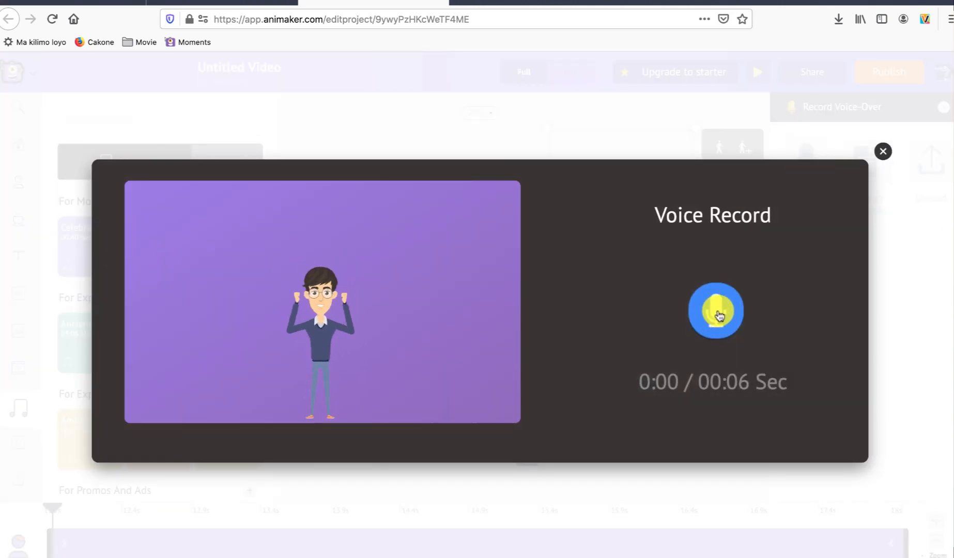
left_click(719, 316)
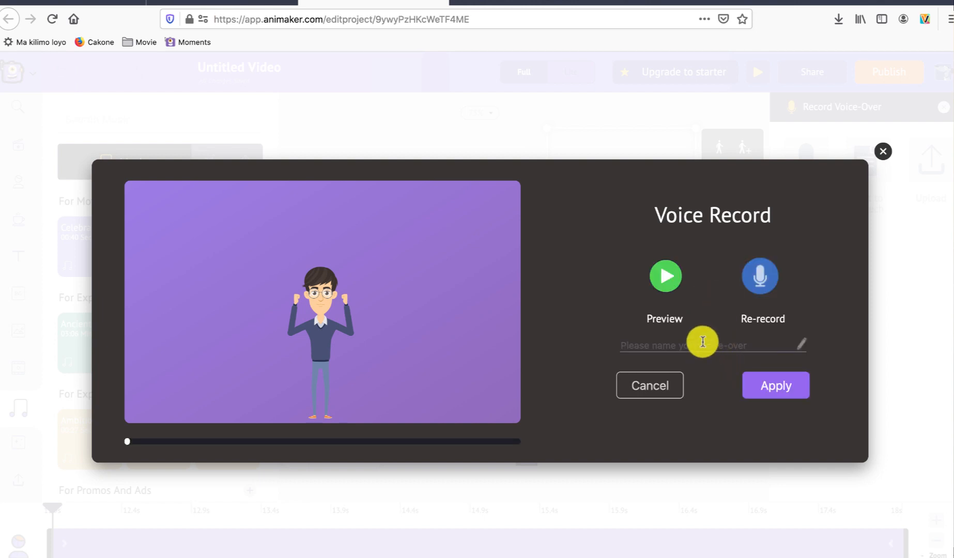
type("sc")
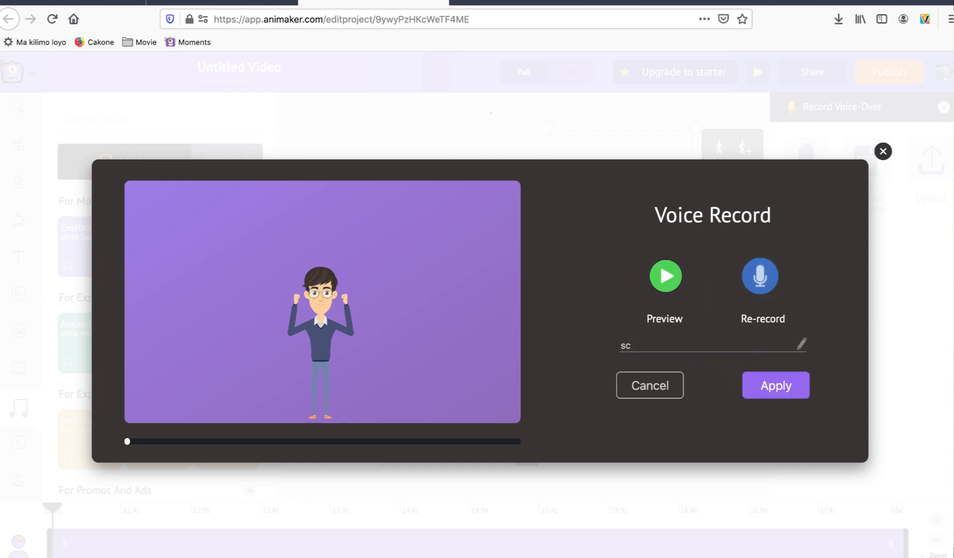
type("3")
left_click(777, 390)
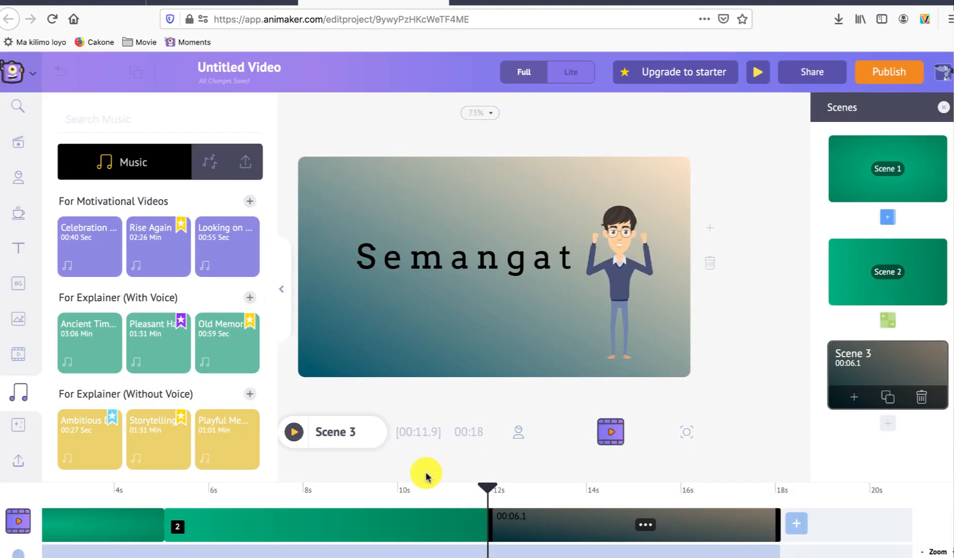
Step: Preview Scene 3 with its voiceover, and play the whole video from the beginning
left_click(294, 432)
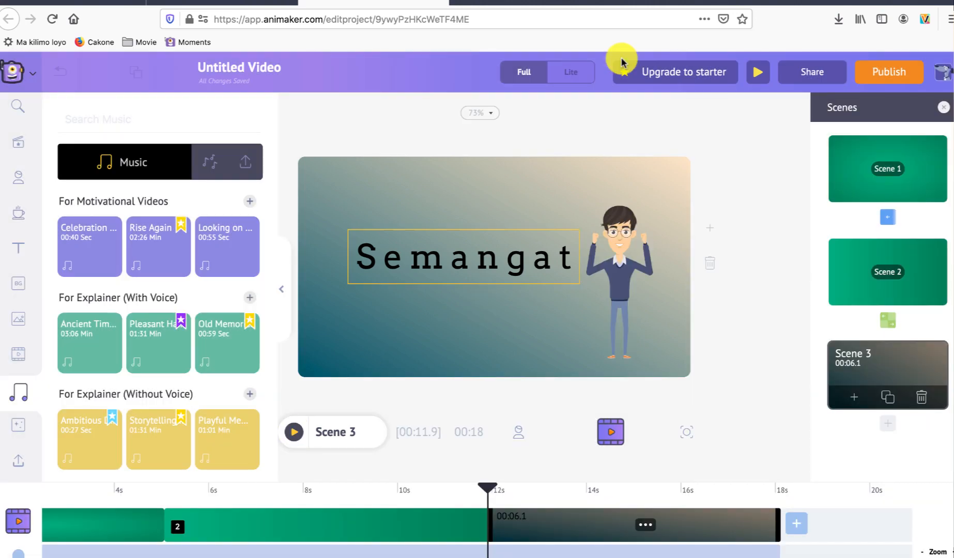
left_click(759, 74)
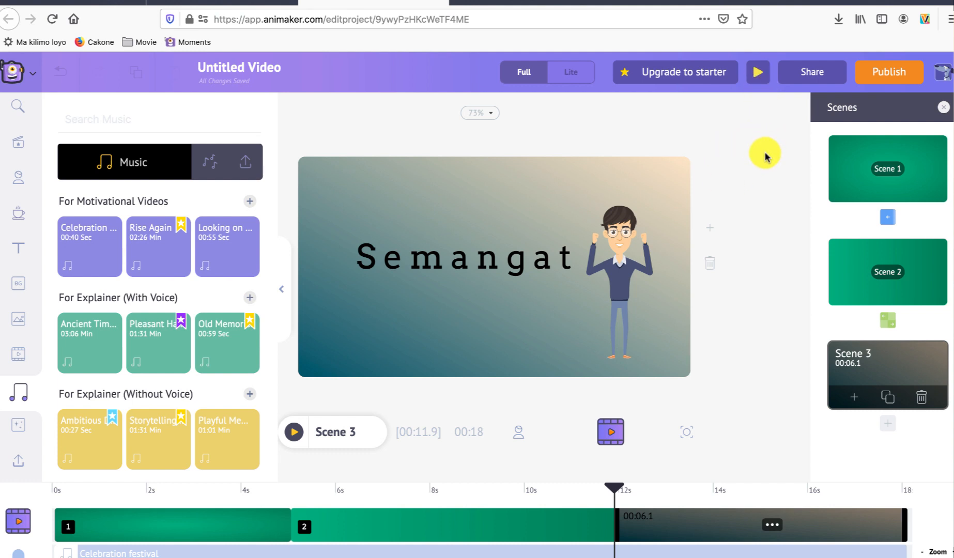
Step: Publish the project as a downloadable video named Test, in HD 720p and mp4 format
left_click(881, 77)
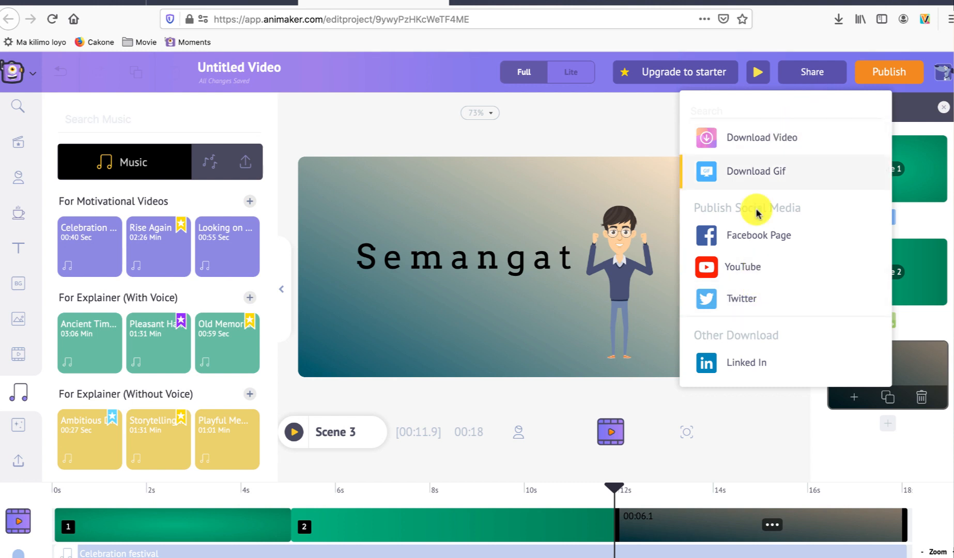
left_click(778, 141)
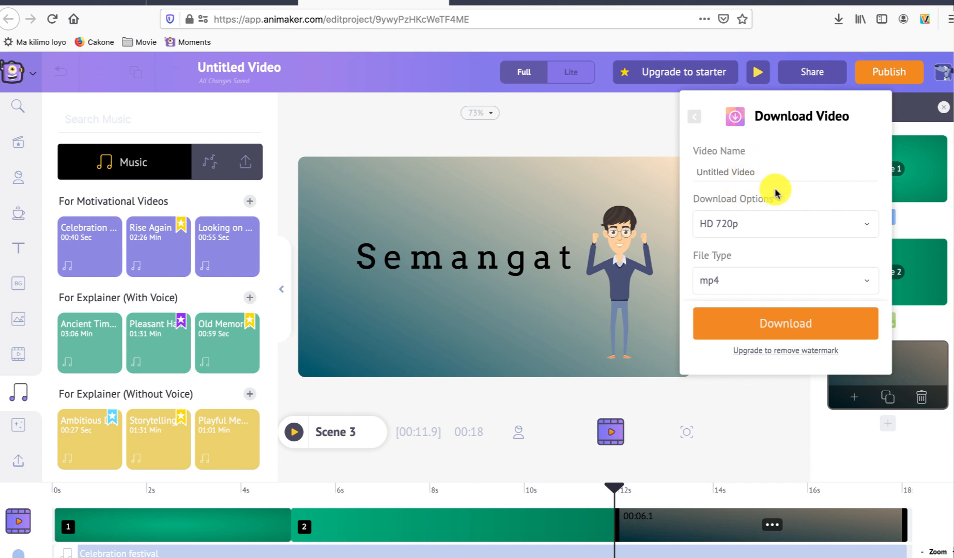
left_click(780, 172)
left_click_drag(780, 172, 566, 172)
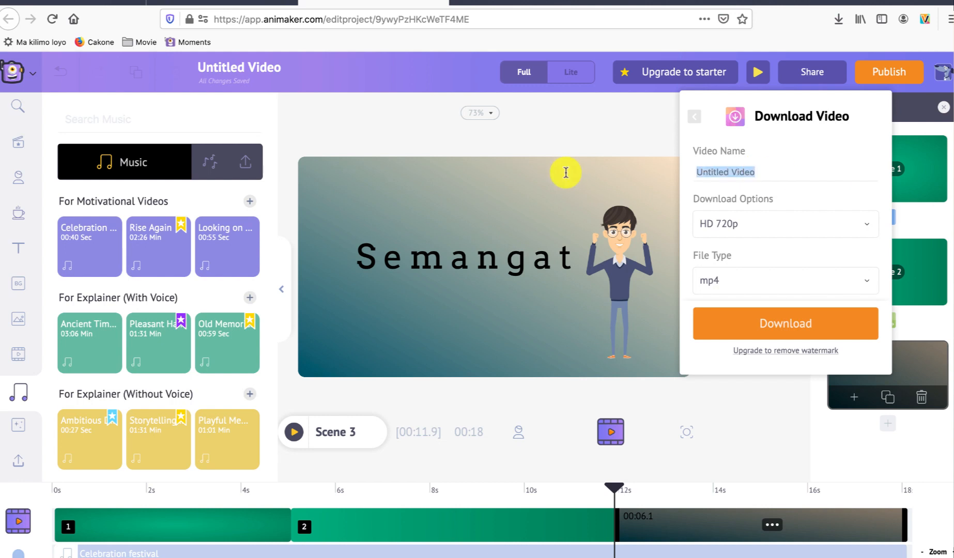
type("Test")
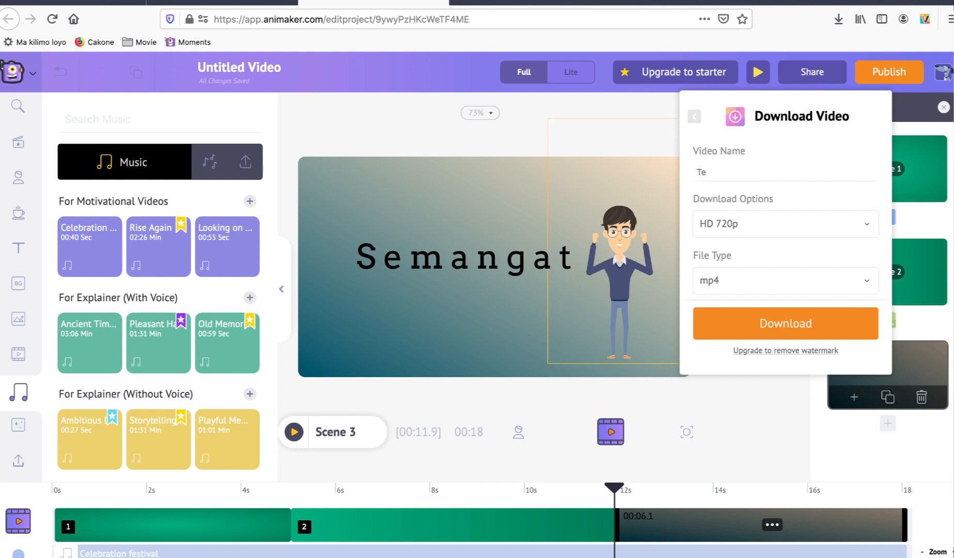
left_click(764, 230)
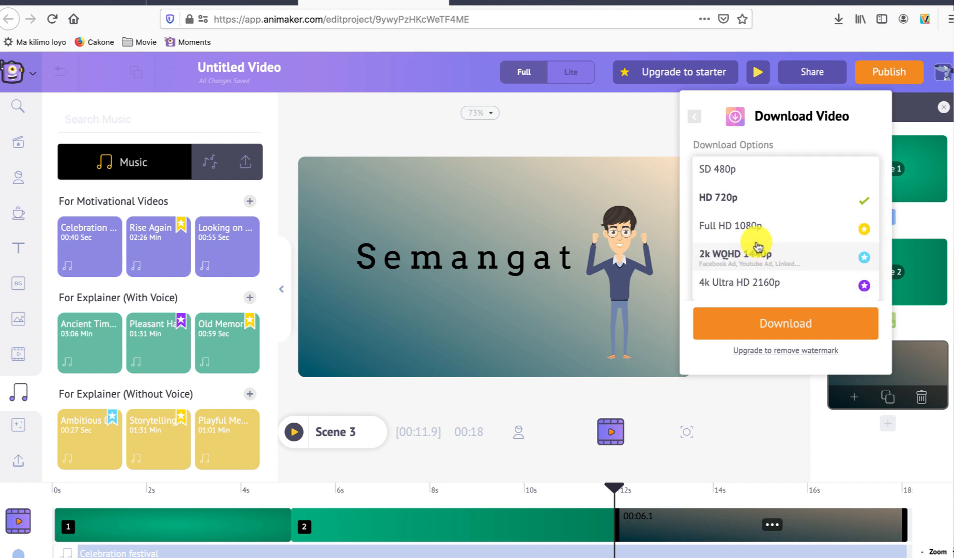
left_click(754, 205)
left_click(781, 330)
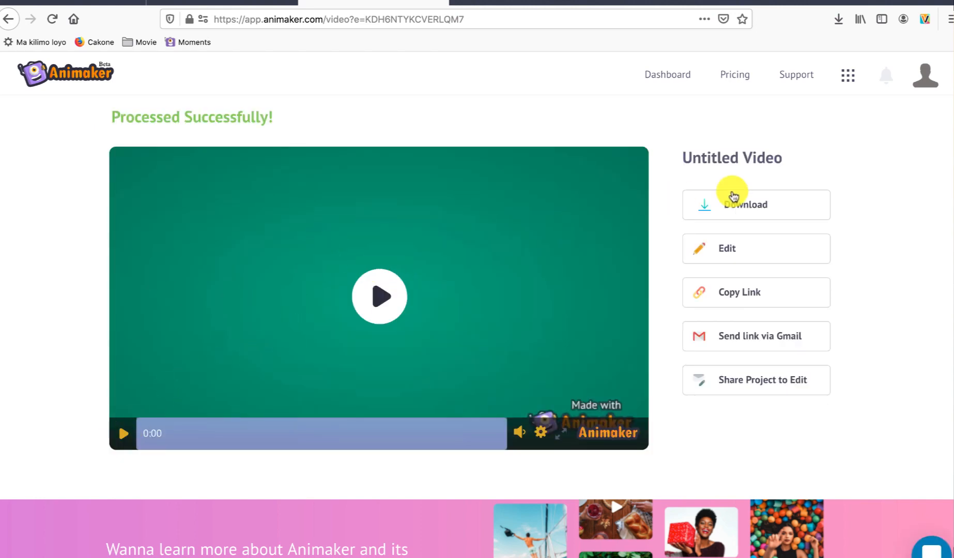
Step: Play the rendered video on the results page to check it
left_click(377, 298)
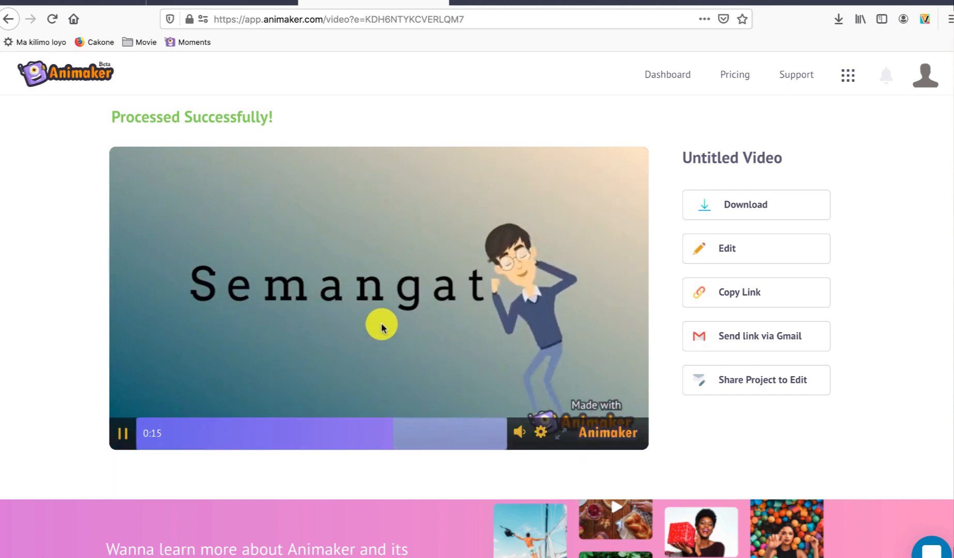
left_click(123, 435)
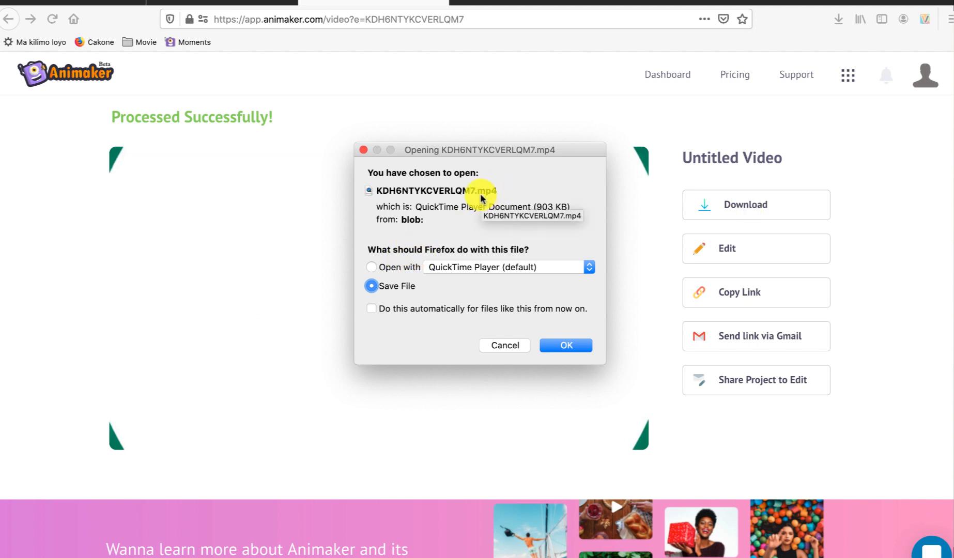
Step: Download the rendered video and save it as testanimas.mp4 in the VIDEO_JADI_UPLOADED folder
left_click(566, 346)
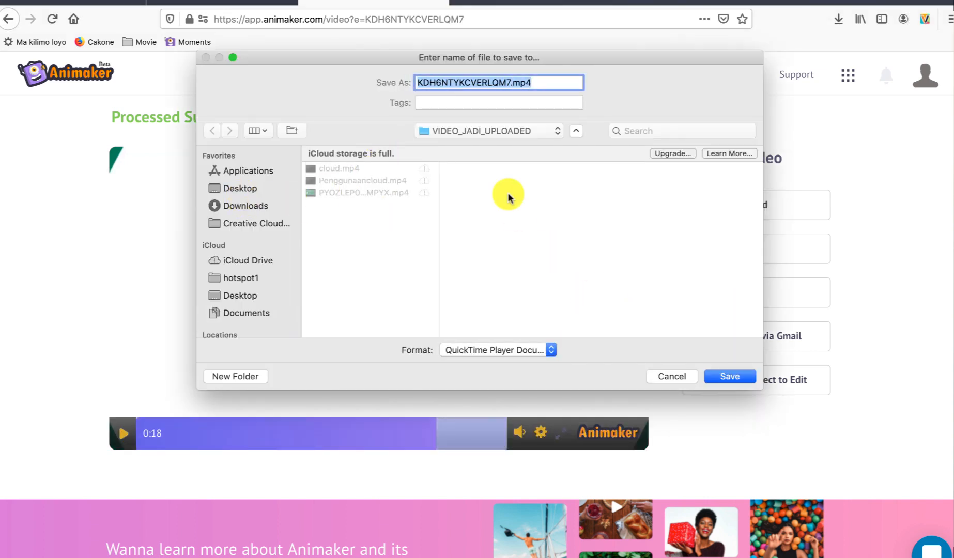
left_click(501, 82)
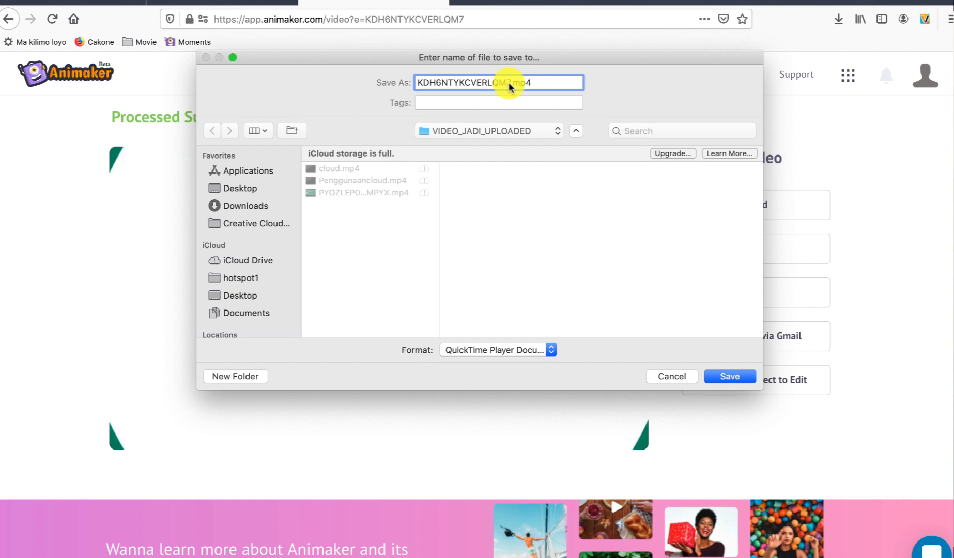
left_click_drag(510, 85, 402, 86)
type("testanimasi")
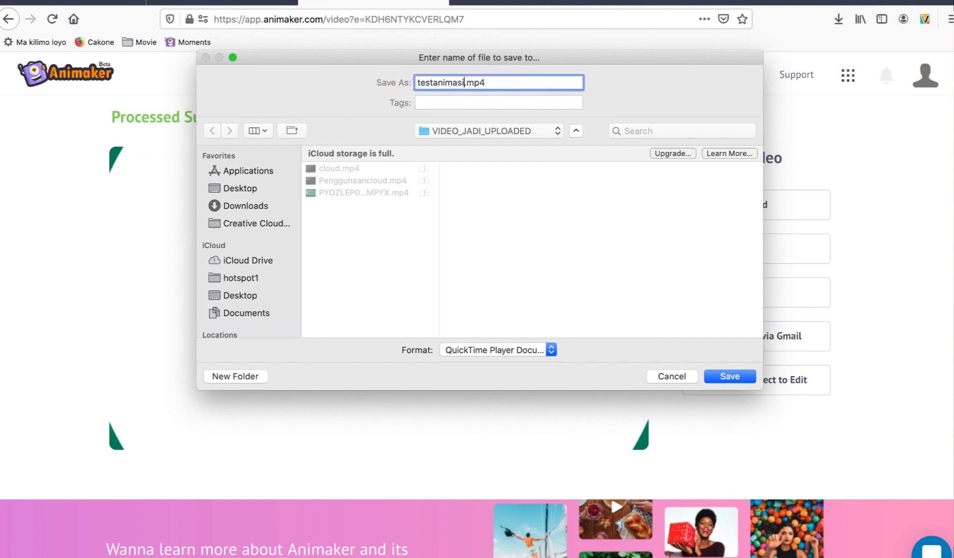
left_click(726, 377)
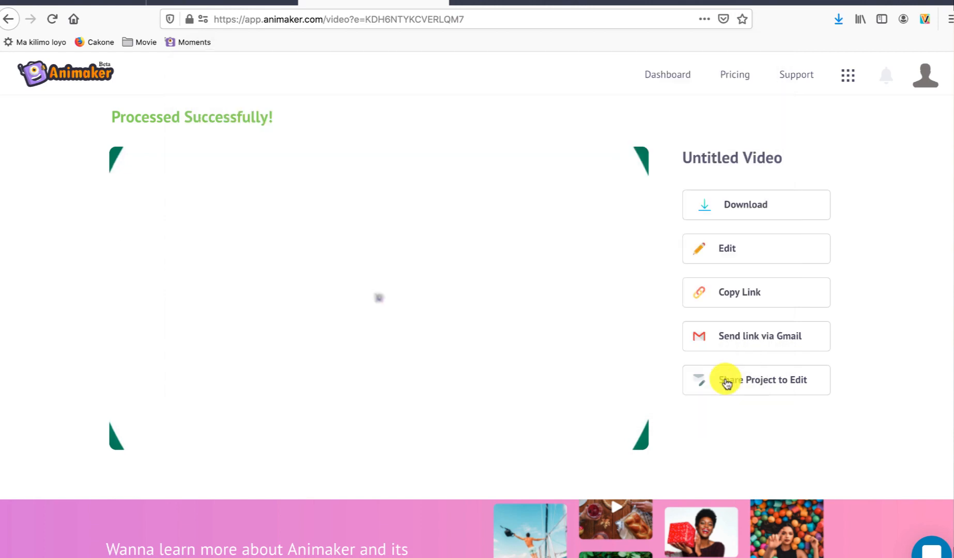